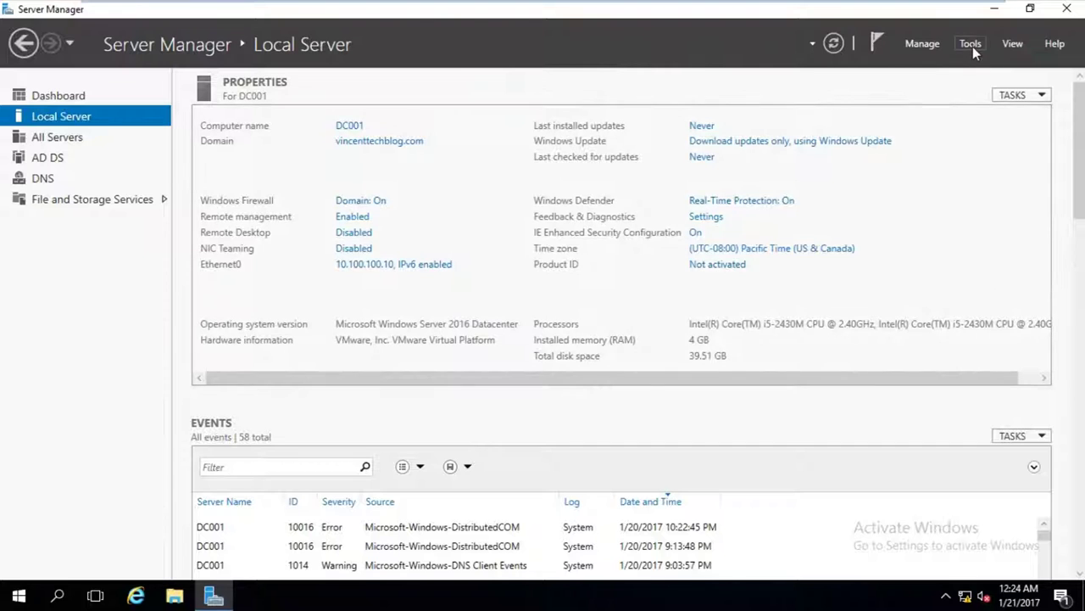
Switch to the Dashboard and start the Add Roles and Features wizard.
{"action": "left_click", "coordinate": [86, 98]}
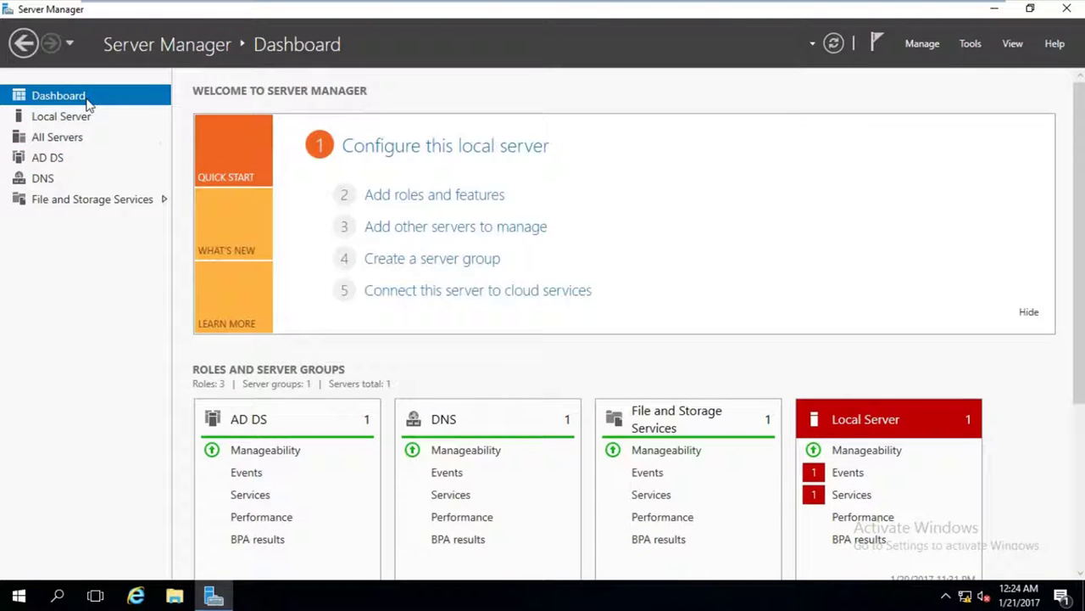
{"action": "left_click", "coordinate": [465, 197]}
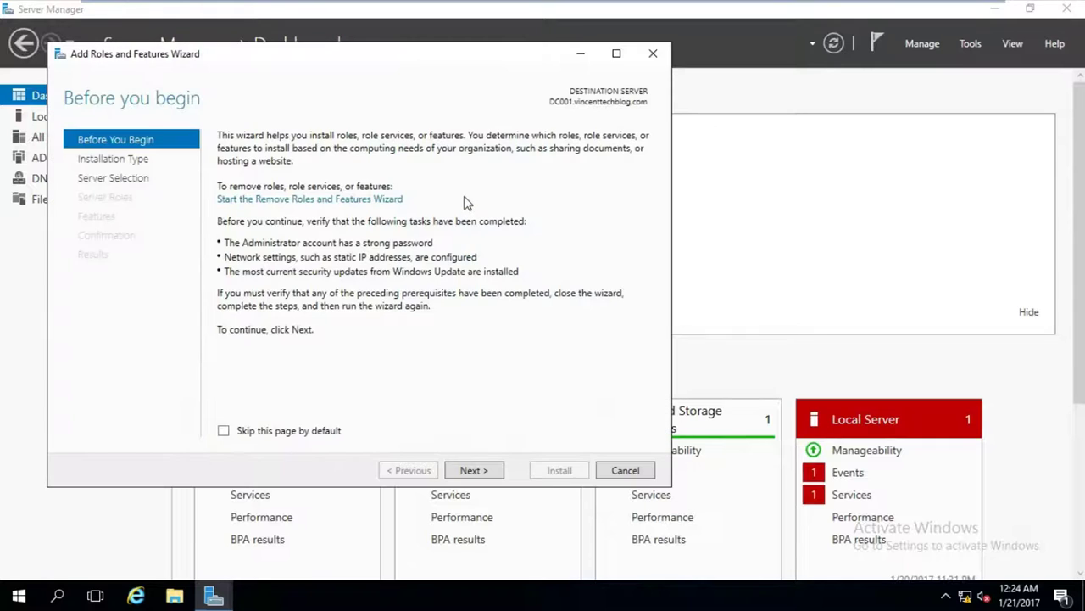
Choose role-based installation on DC001 and select Active Directory Certificate Services with its management tools.
{"action": "left_click", "coordinate": [472, 470]}
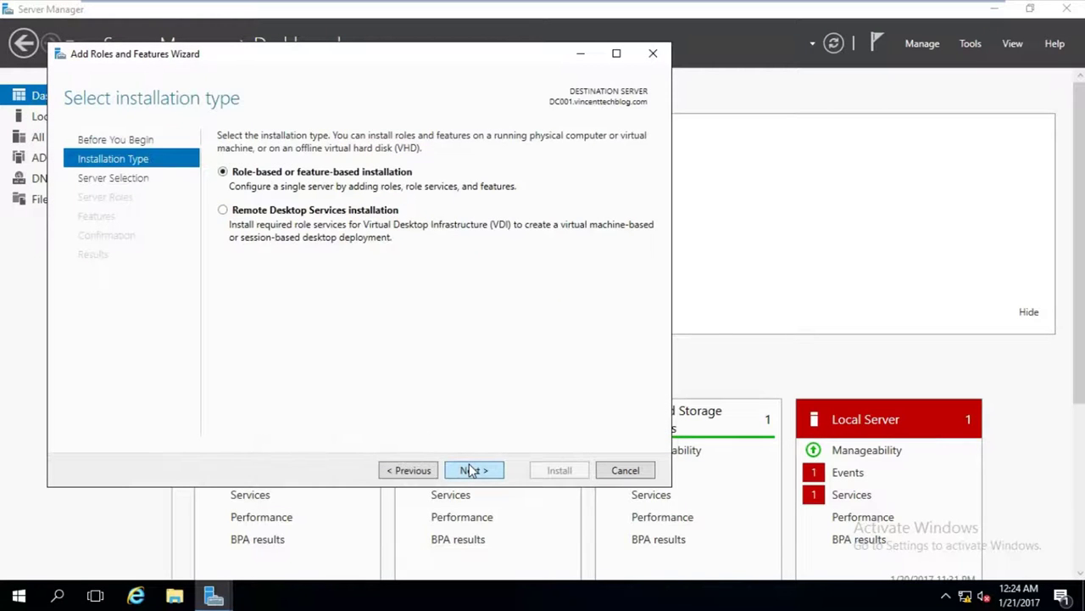
{"action": "left_click", "coordinate": [471, 471]}
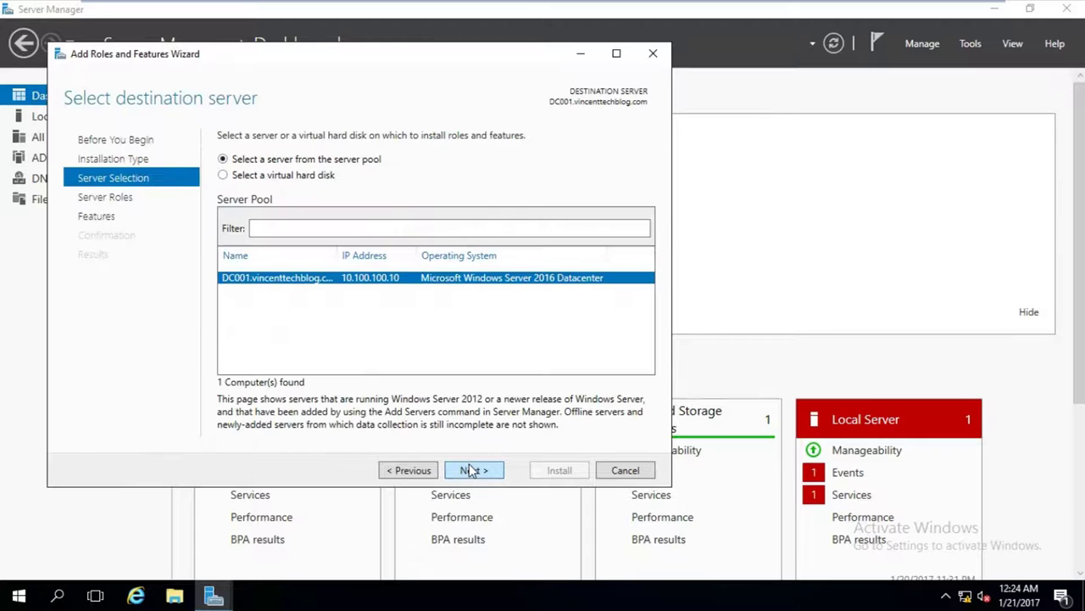
{"action": "left_click", "coordinate": [471, 471]}
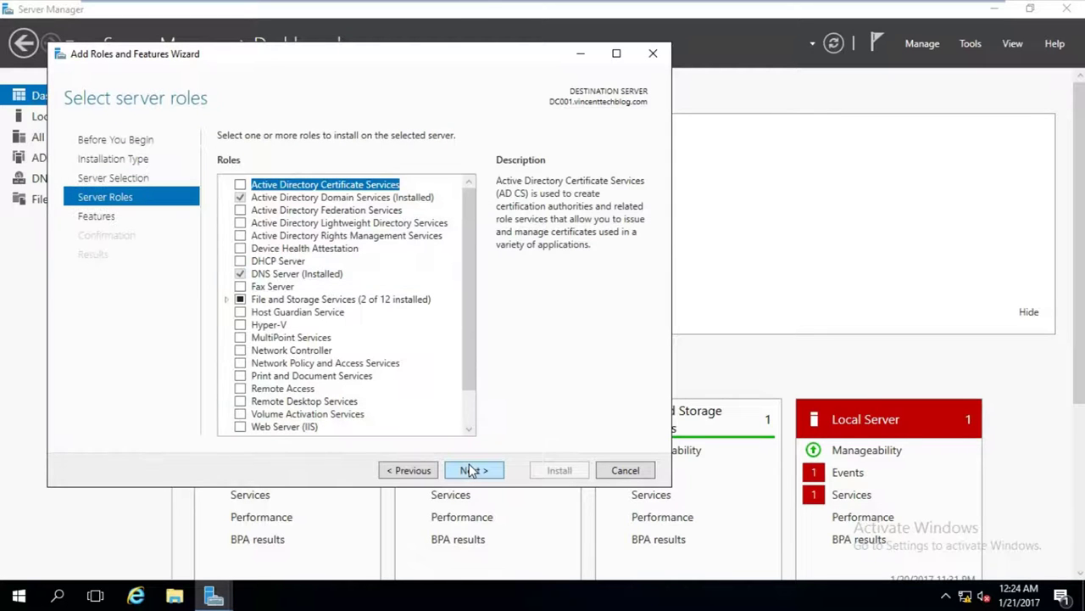
{"action": "left_click", "coordinate": [240, 185]}
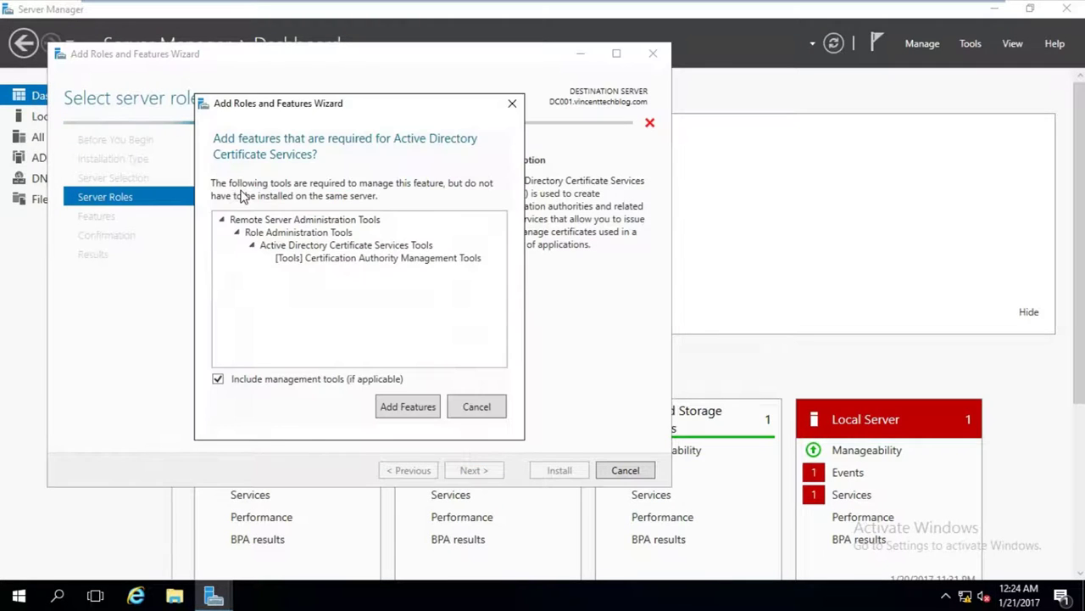
{"action": "left_click", "coordinate": [405, 405]}
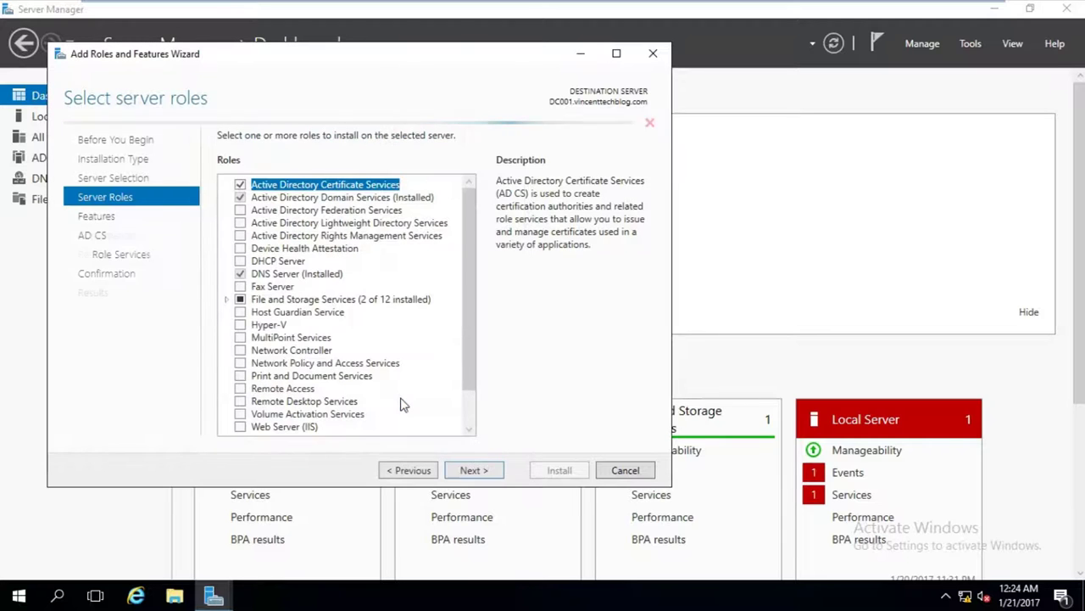
Keep Certification Authority as the role service and install it.
{"action": "left_click", "coordinate": [465, 473]}
{"action": "left_click", "coordinate": [469, 475]}
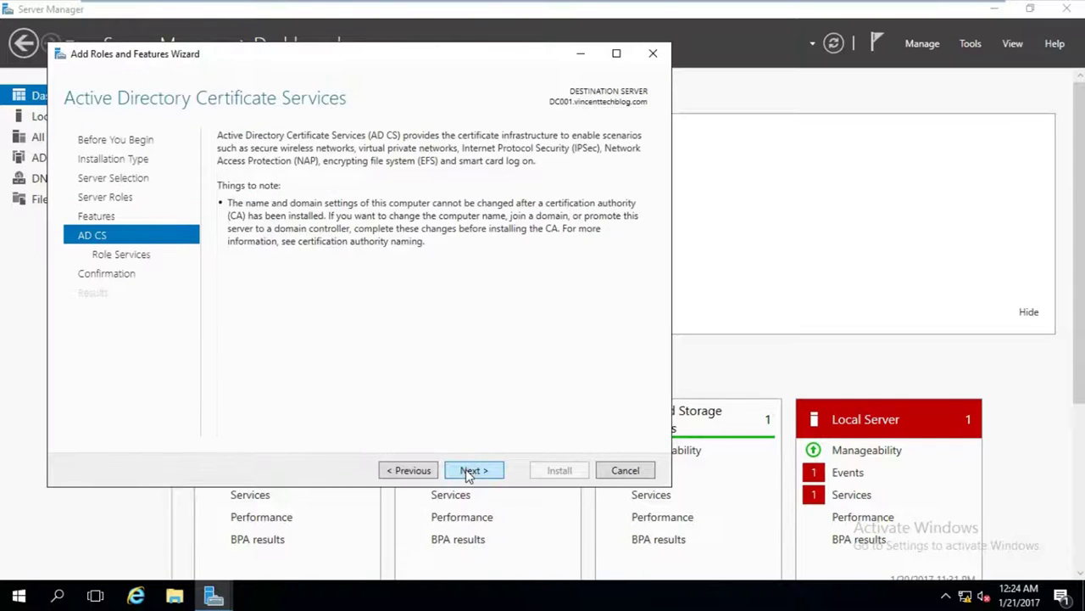
{"action": "left_click", "coordinate": [469, 474]}
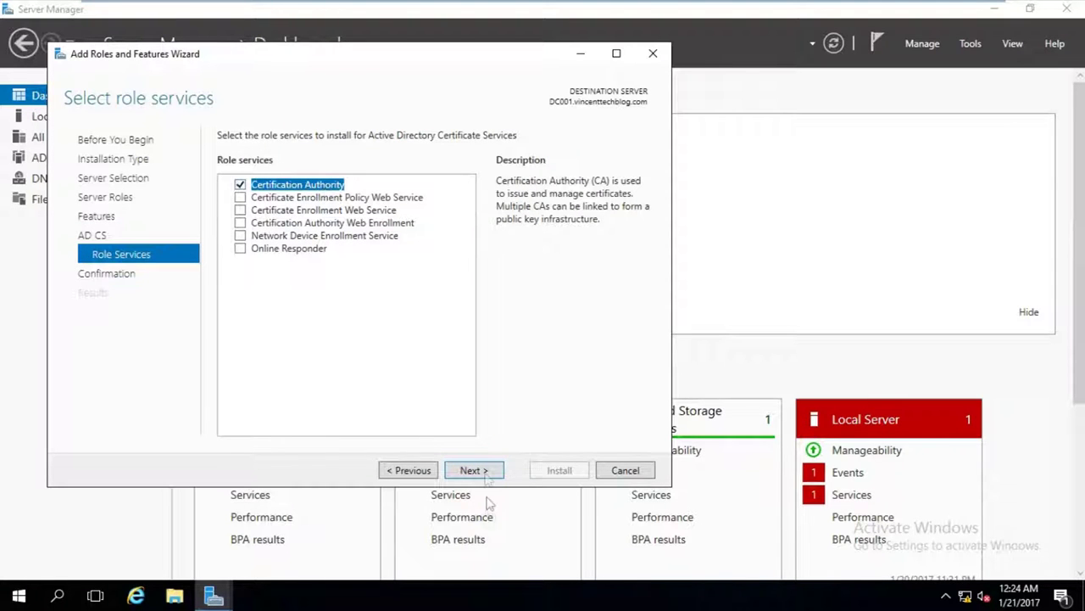
{"action": "left_click", "coordinate": [475, 472]}
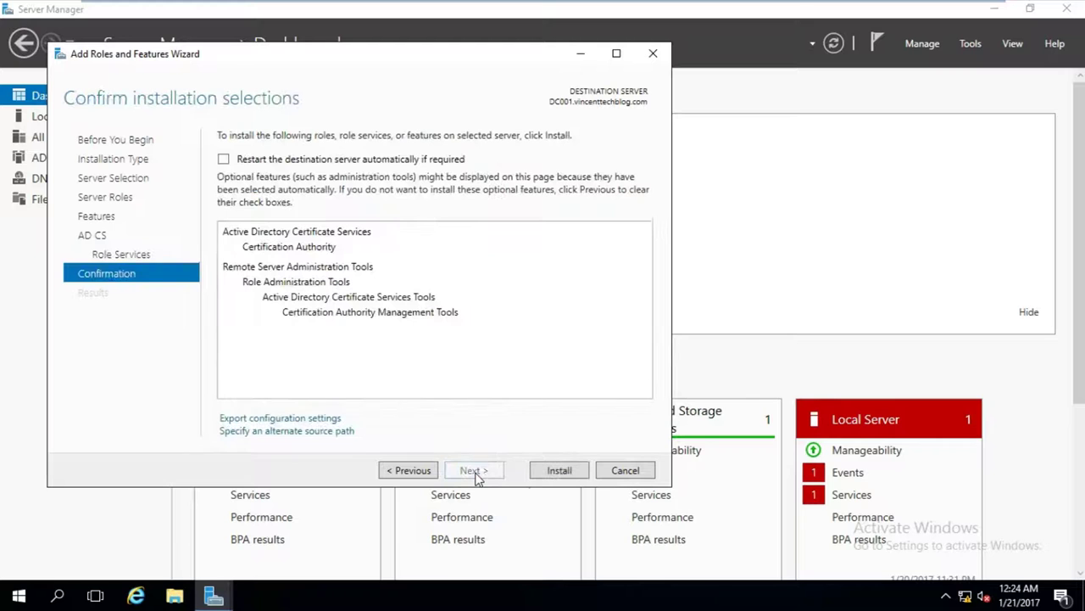
{"action": "left_click", "coordinate": [549, 472]}
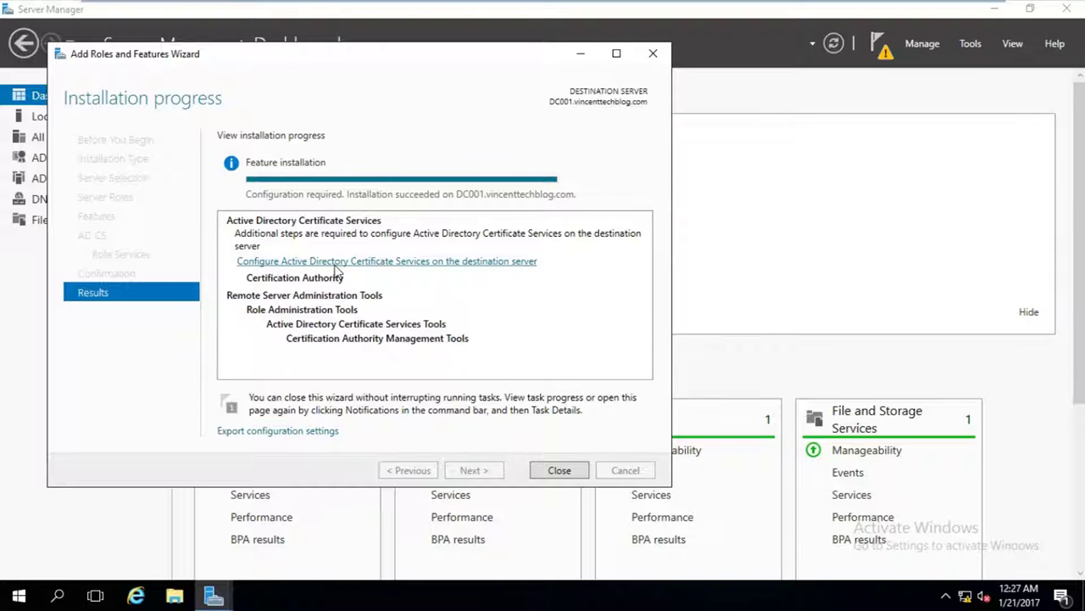
Configure AD CS as an Enterprise root CA with a new RSA 2048-bit SHA256 private key.
{"action": "left_click", "coordinate": [390, 263]}
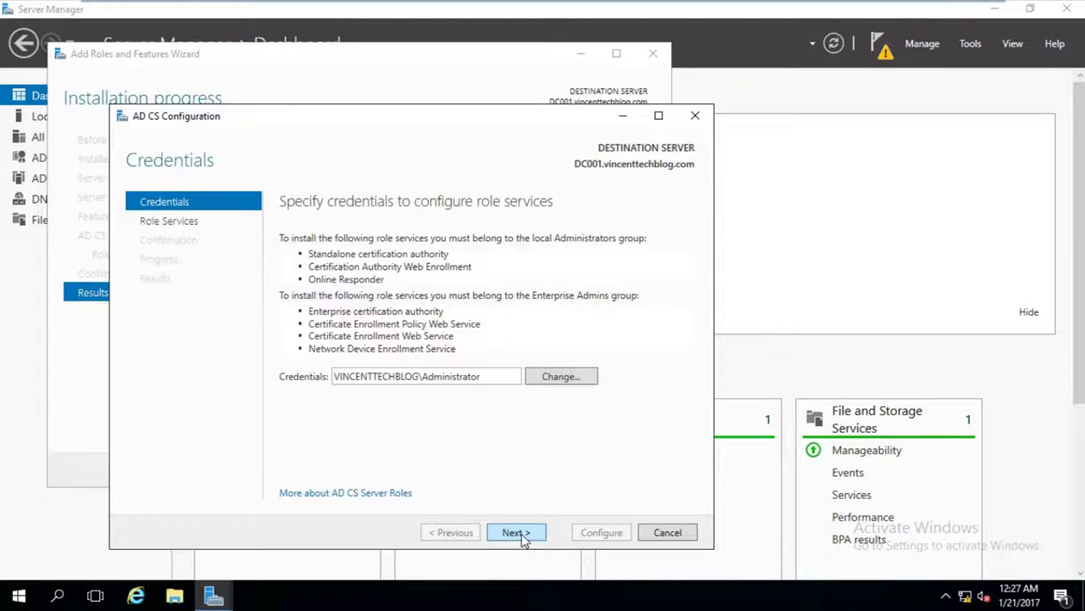
{"action": "left_click", "coordinate": [519, 534]}
{"action": "left_click", "coordinate": [359, 240]}
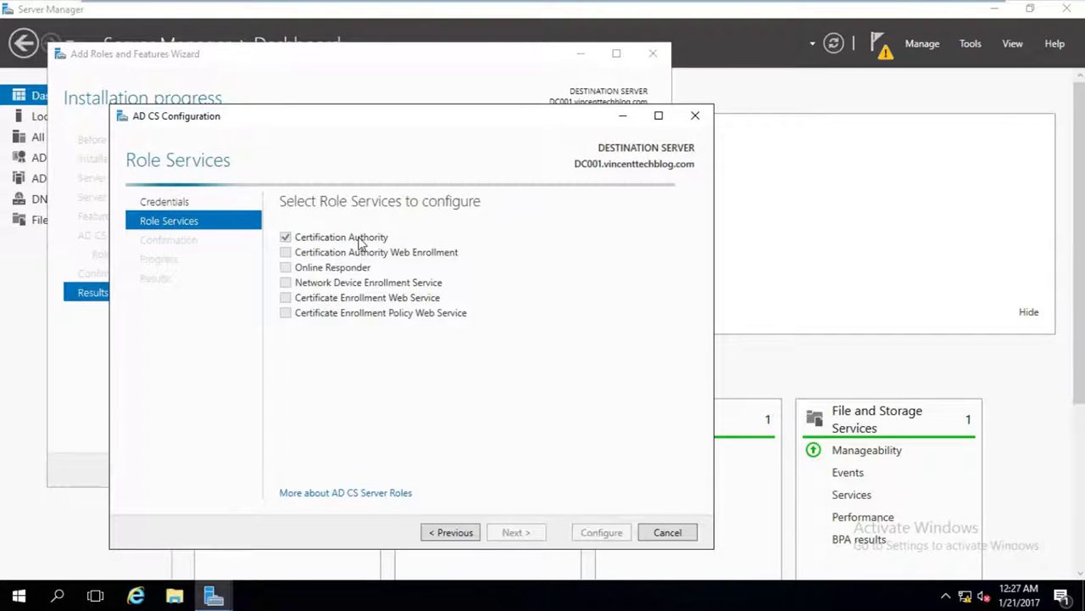
{"action": "left_click", "coordinate": [517, 533]}
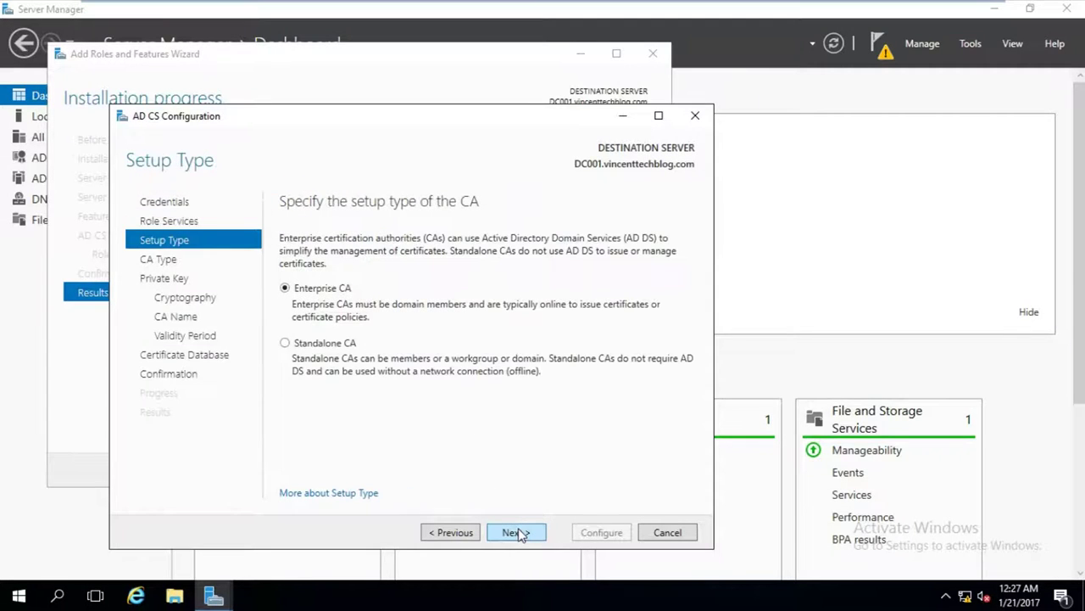
{"action": "left_click", "coordinate": [517, 532]}
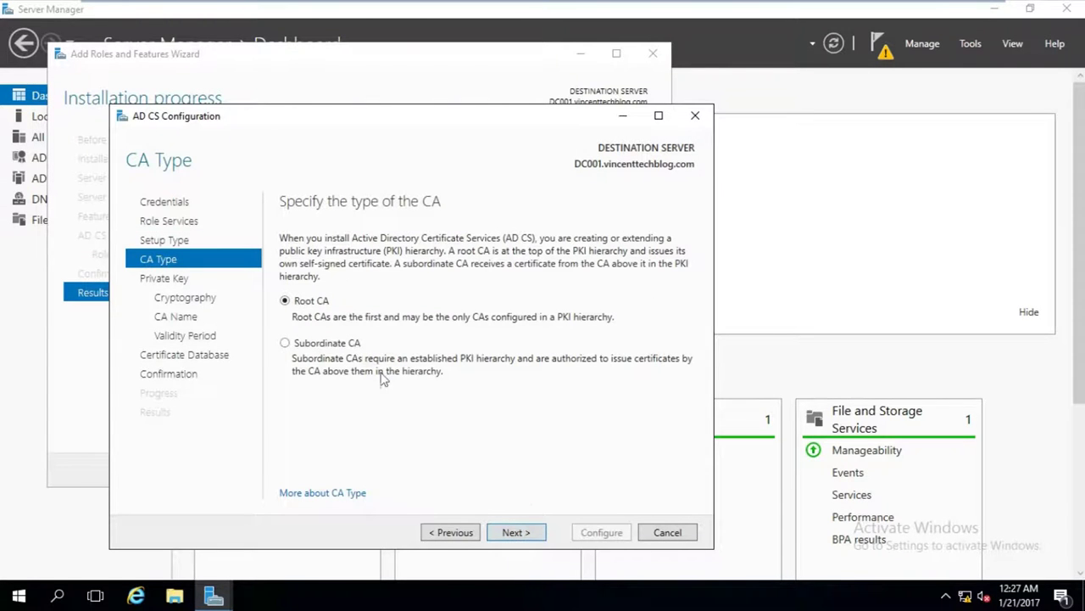
{"action": "left_click", "coordinate": [535, 534]}
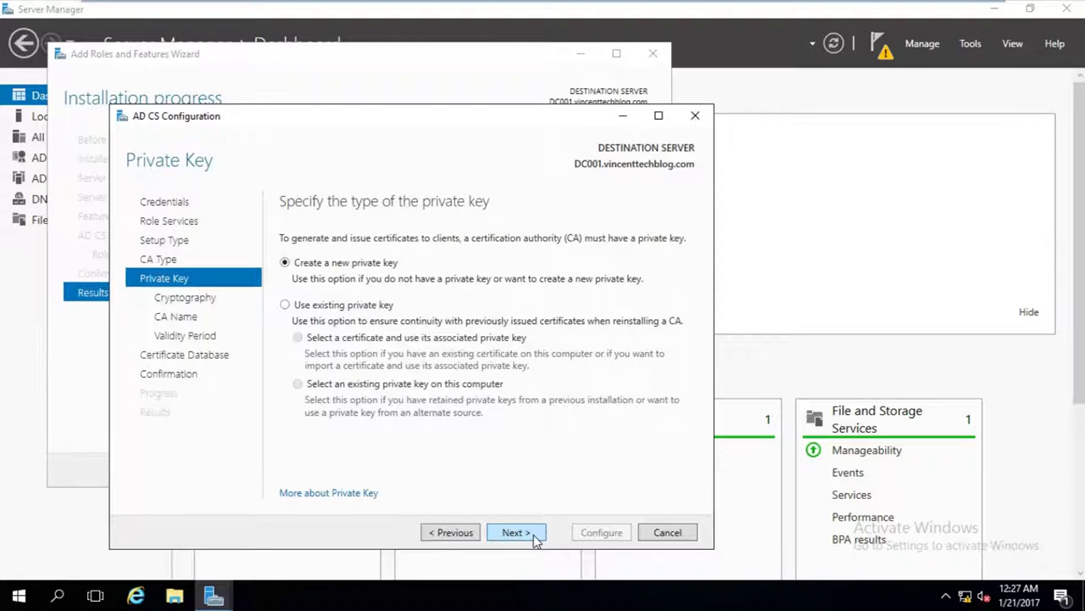
{"action": "left_click", "coordinate": [535, 539]}
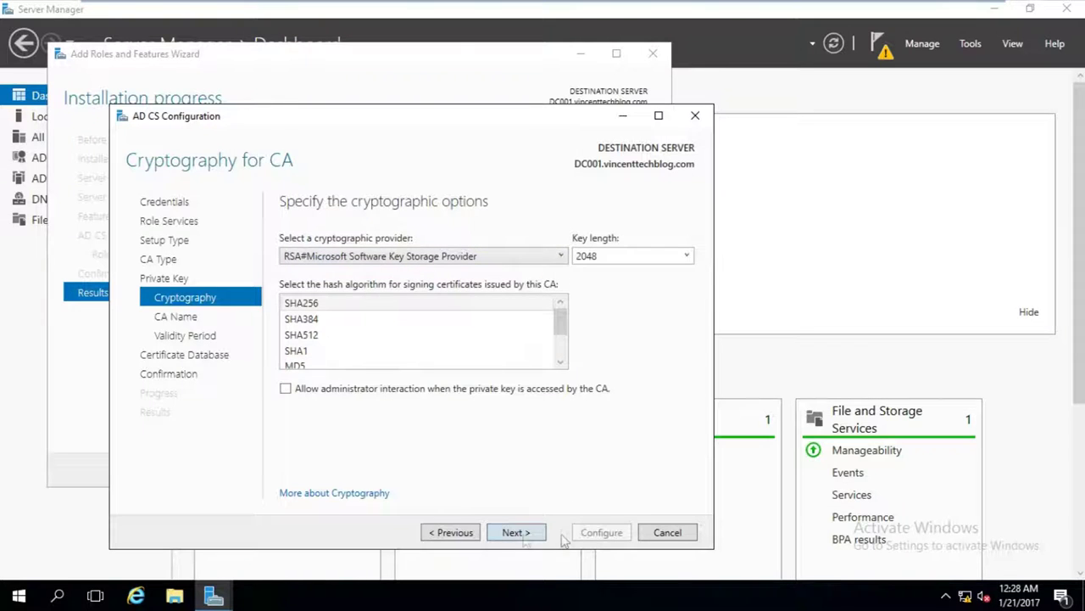
{"action": "left_click", "coordinate": [516, 534]}
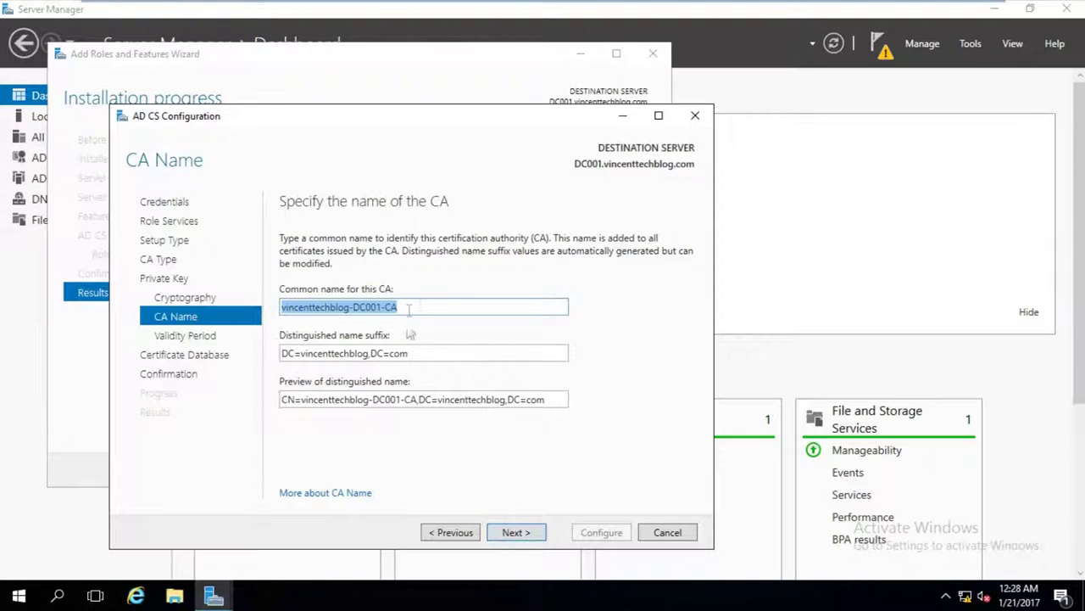
Name the CA 'vtbCA' and set its validity period to 10 years.
{"action": "left_click_drag", "start_coordinate": [427, 310], "coordinate": [248, 313]}
{"action": "type", "text": "vtb"}
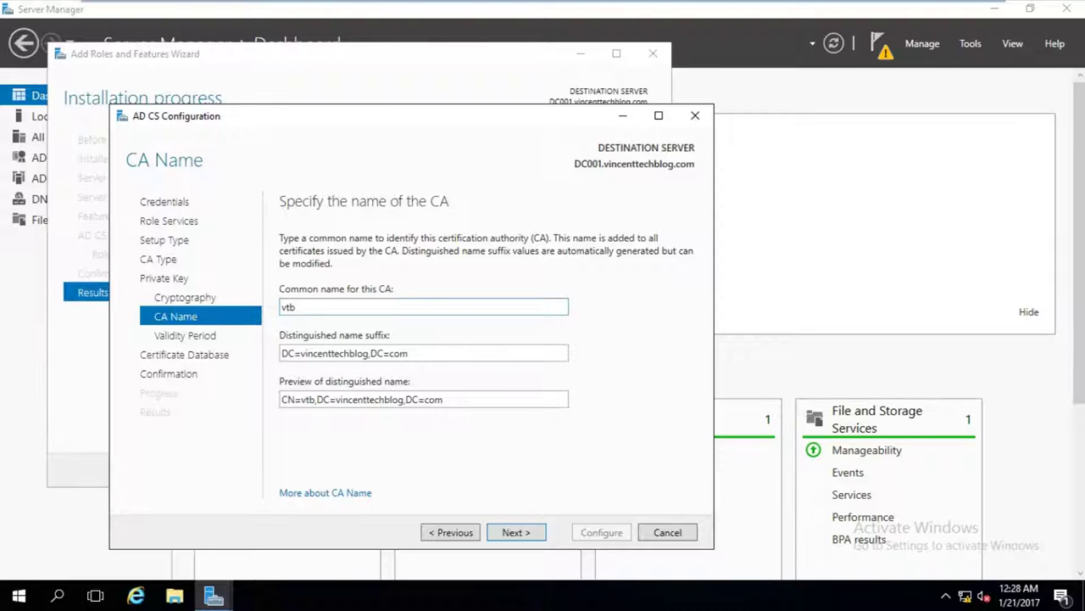
{"action": "type", "text": "CA"}
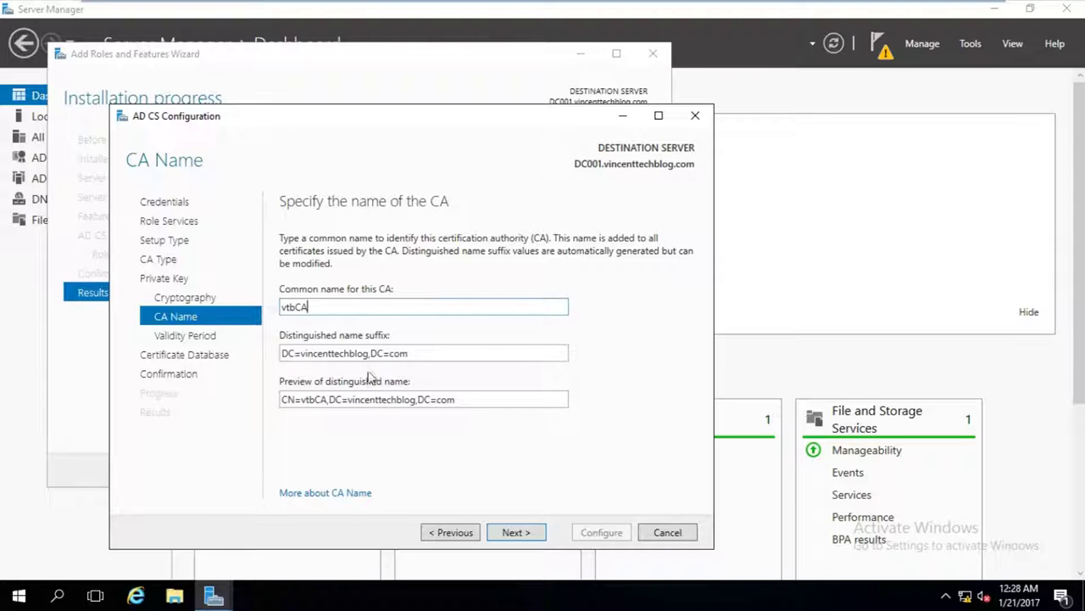
{"action": "left_click", "coordinate": [531, 533]}
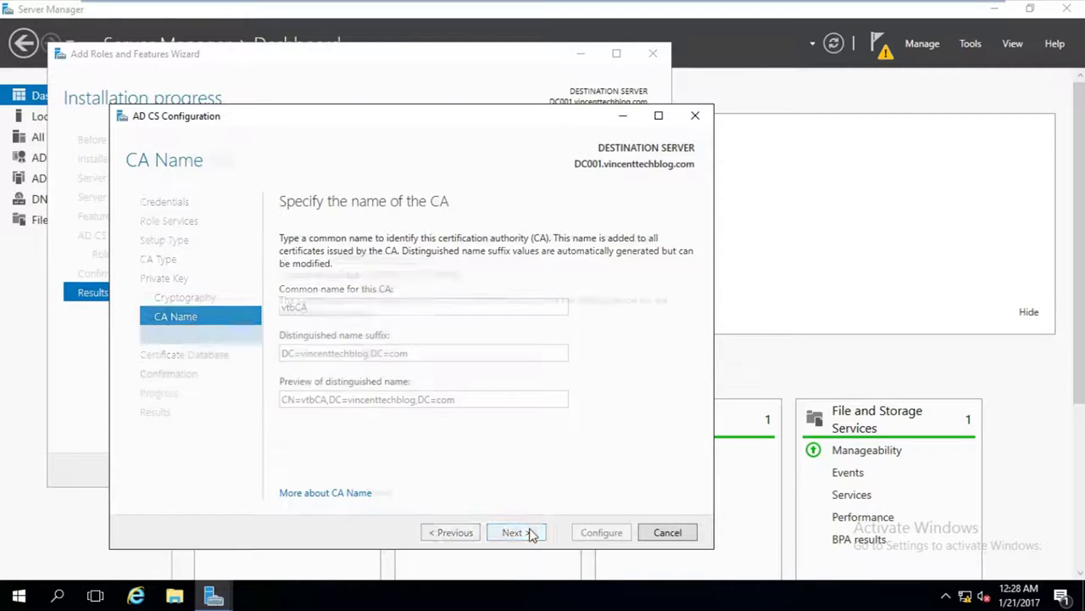
{"action": "left_click_drag", "start_coordinate": [299, 256], "coordinate": [275, 264]}
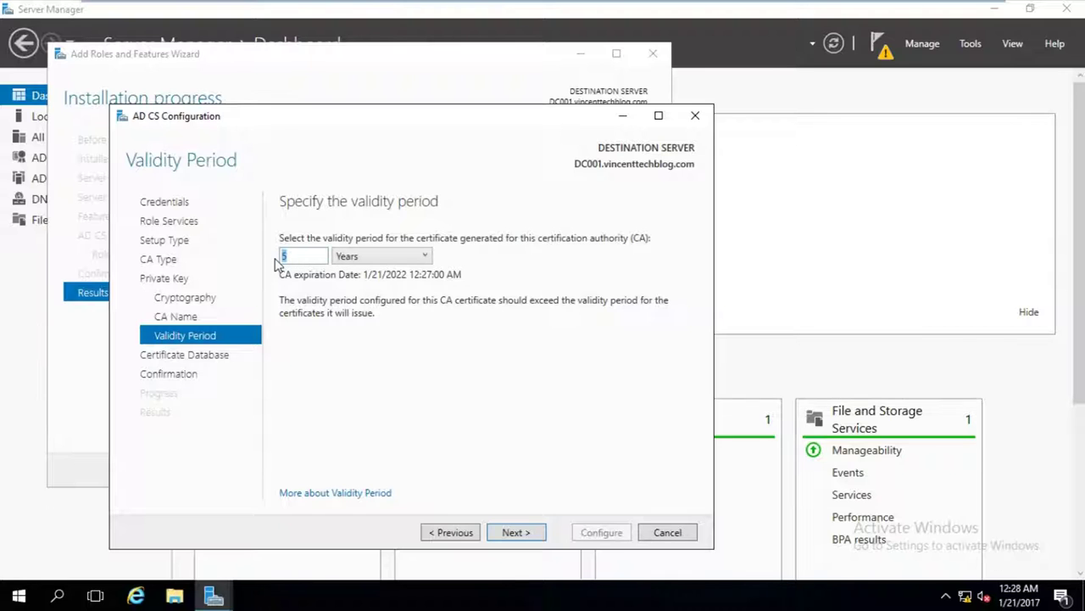
{"action": "type", "text": "10"}
{"action": "left_click", "coordinate": [508, 535]}
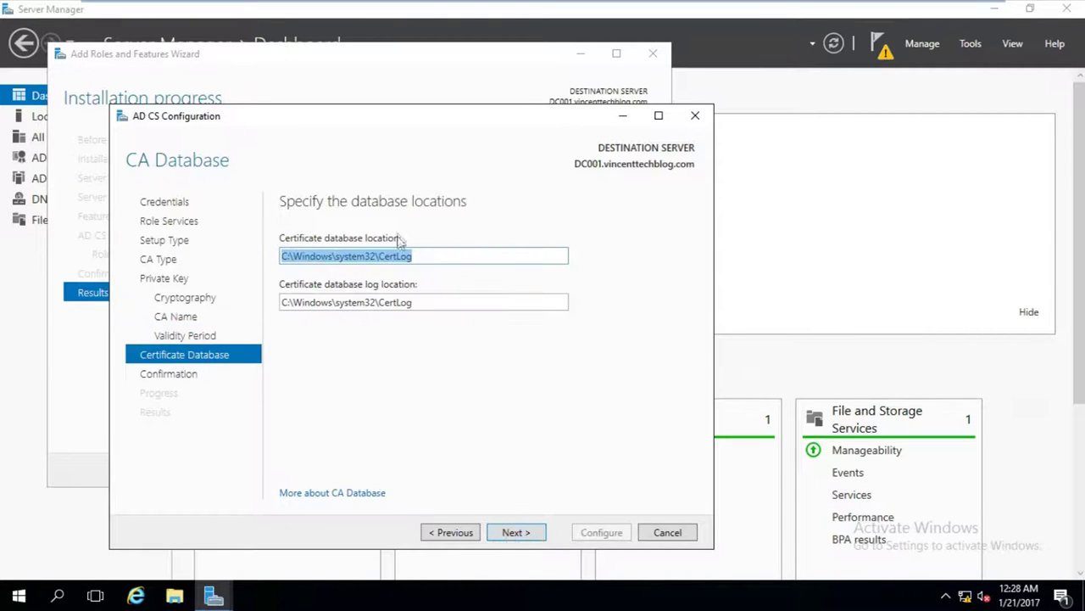
Keep the default database locations, apply the CA configuration and close the wizard.
{"action": "left_click", "coordinate": [507, 532]}
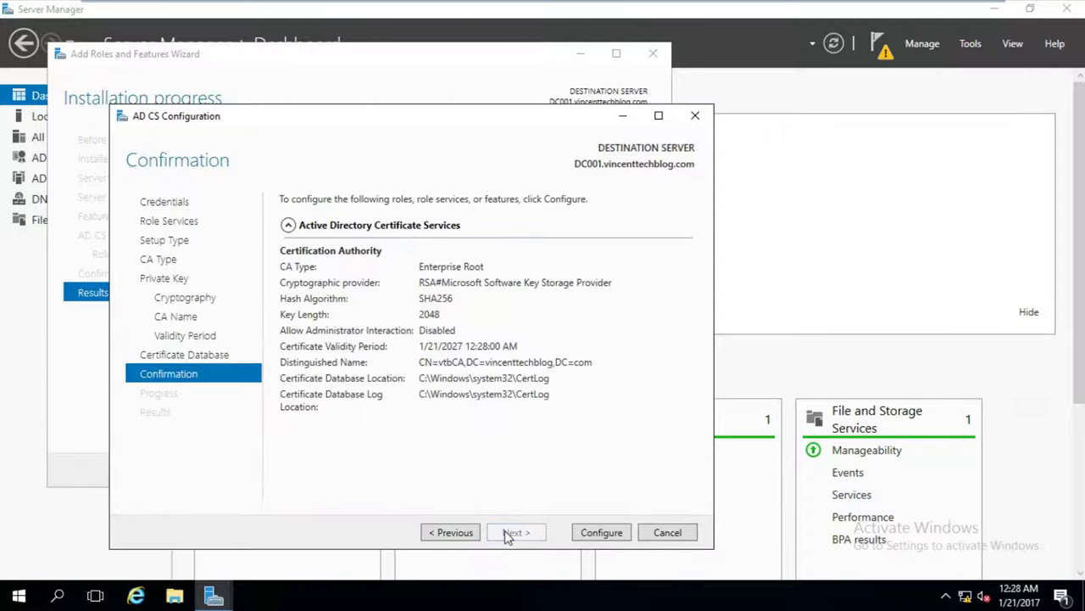
{"action": "left_click", "coordinate": [598, 531]}
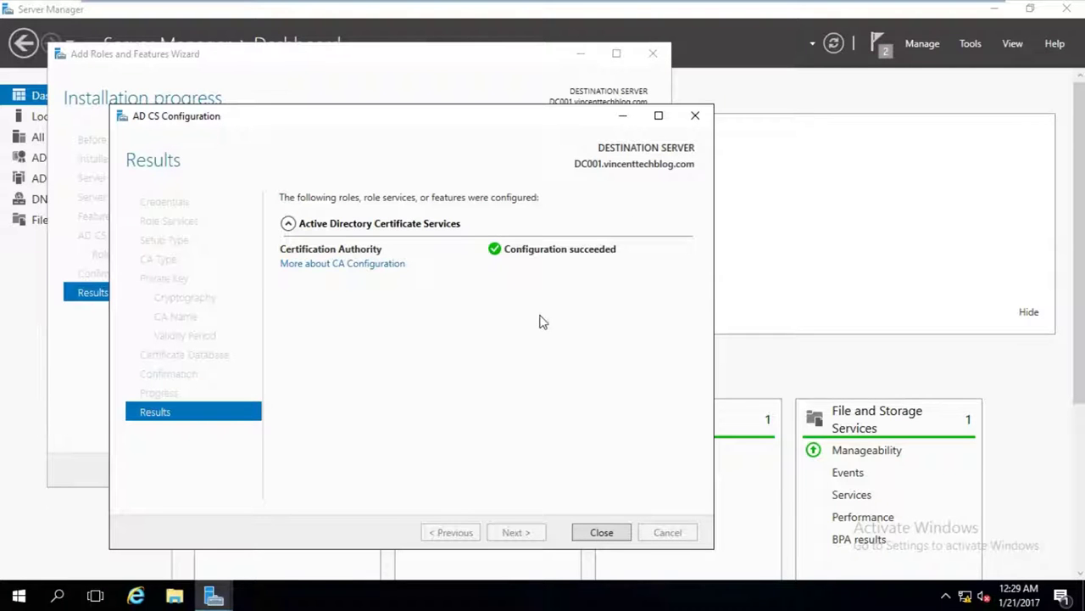
{"action": "left_click", "coordinate": [603, 540]}
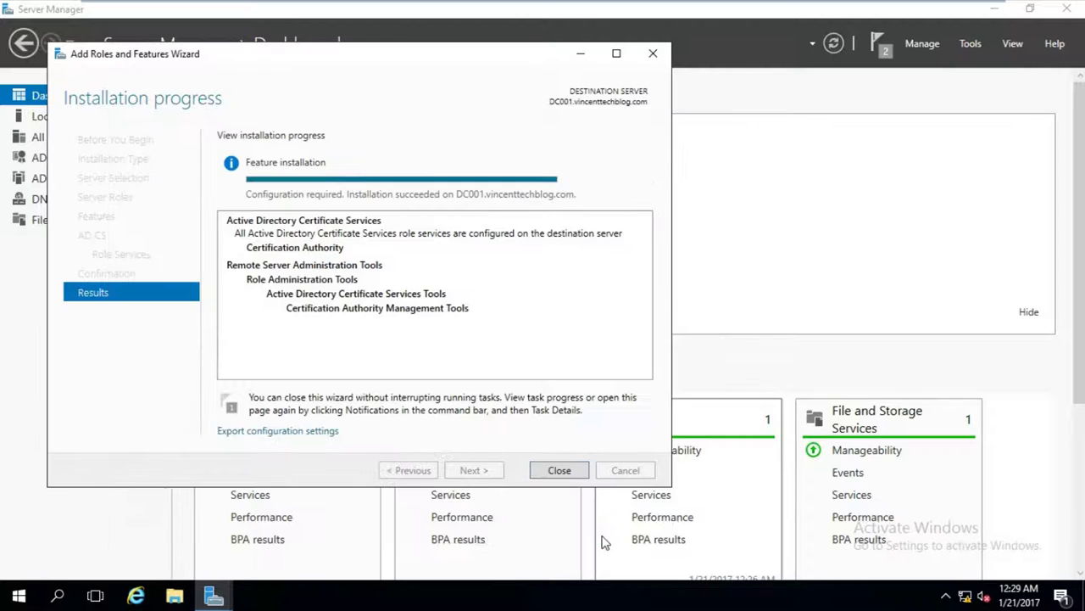
Close the roles wizard and launch the Certification Authority console.
{"action": "left_click", "coordinate": [559, 471]}
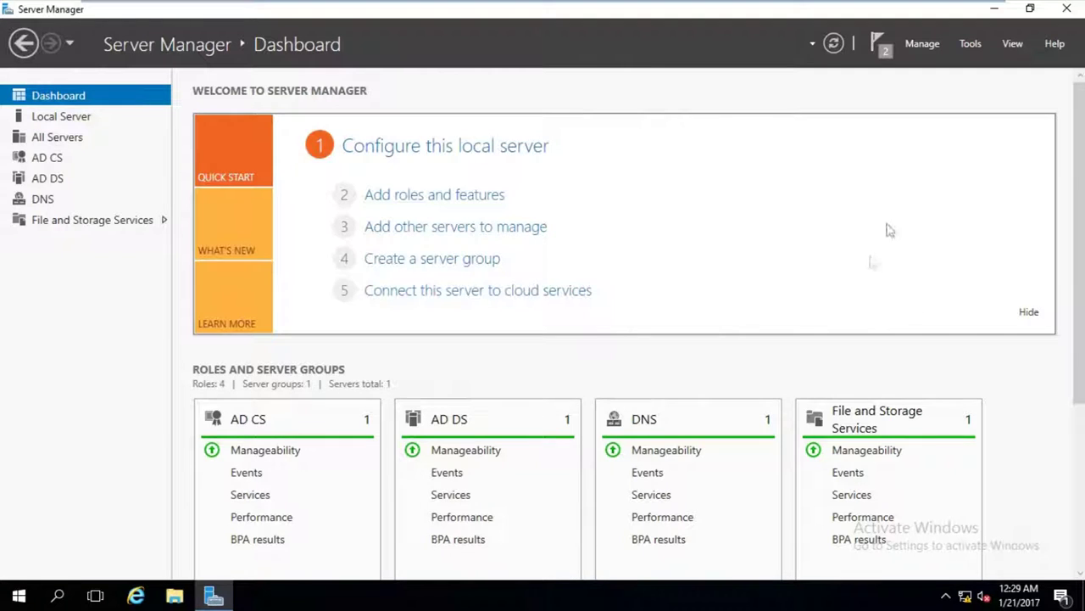
{"action": "left_click", "coordinate": [966, 46]}
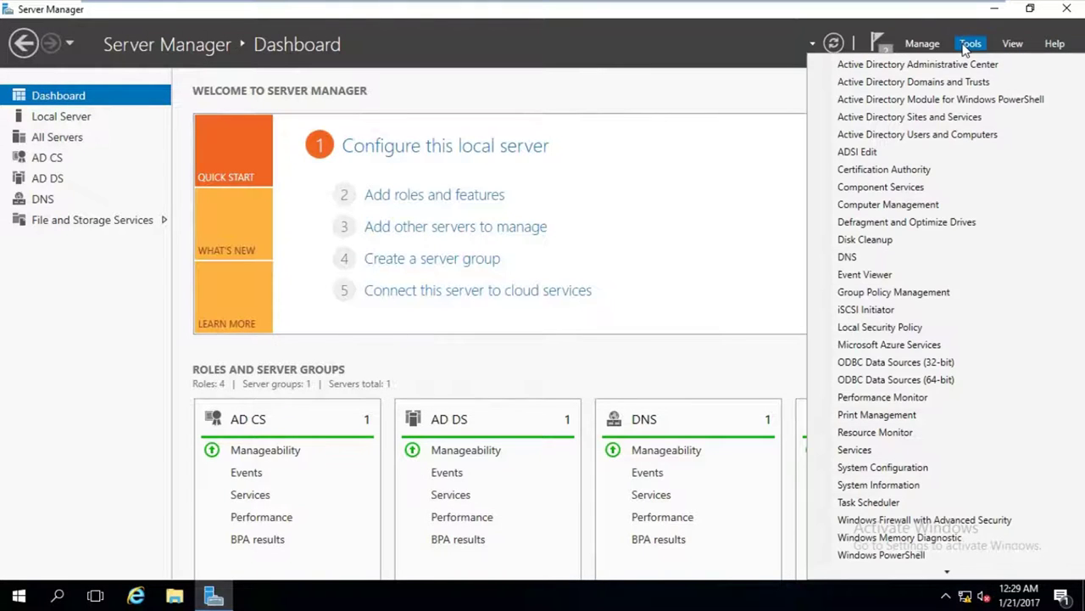
{"action": "left_click", "coordinate": [895, 172]}
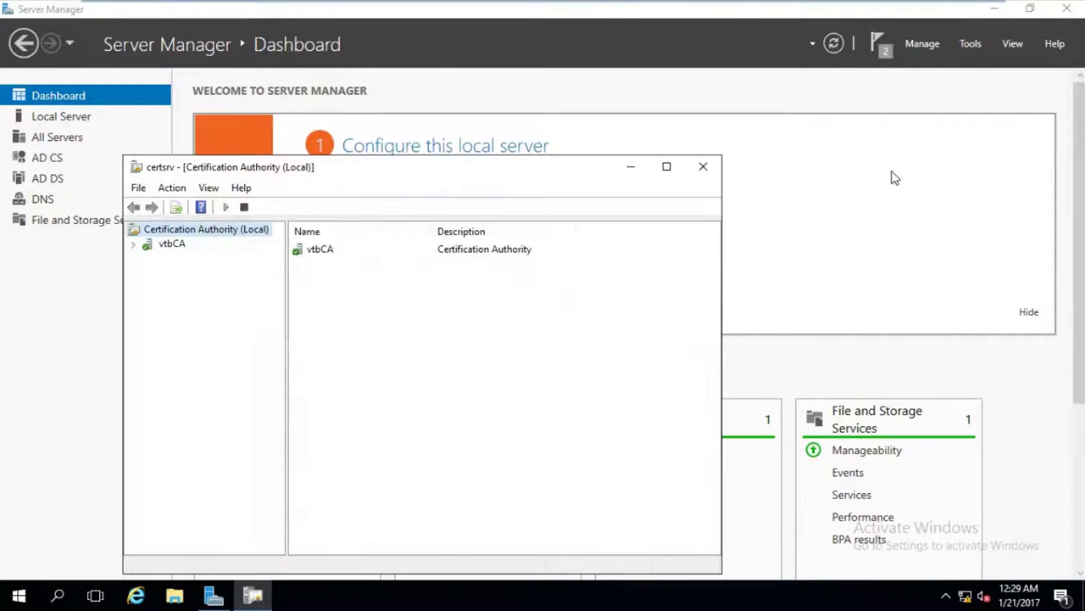
{"action": "left_click_drag", "start_coordinate": [473, 168], "coordinate": [622, 126]}
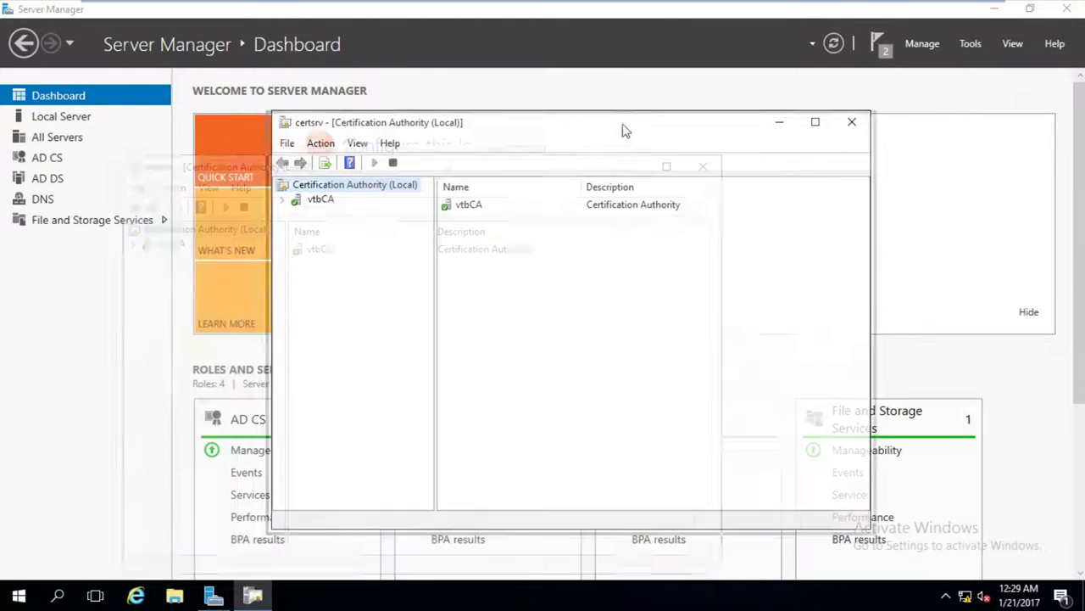
Browse vtbCA's Revoked, Issued, Pending and Failed folders, then view its Certificate Templates.
{"action": "left_click", "coordinate": [282, 199]}
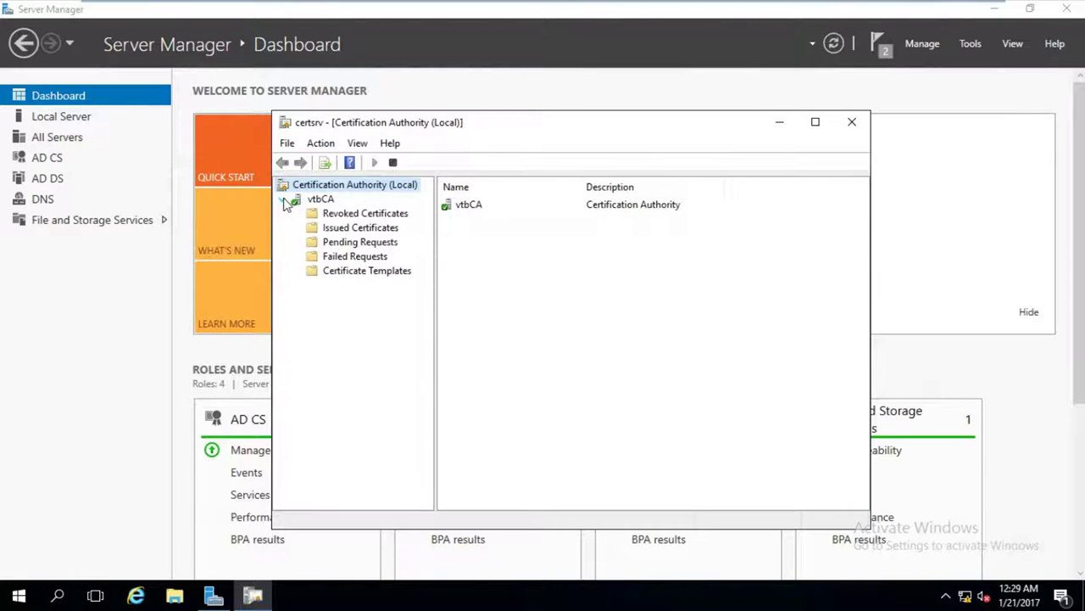
{"action": "left_click", "coordinate": [352, 213]}
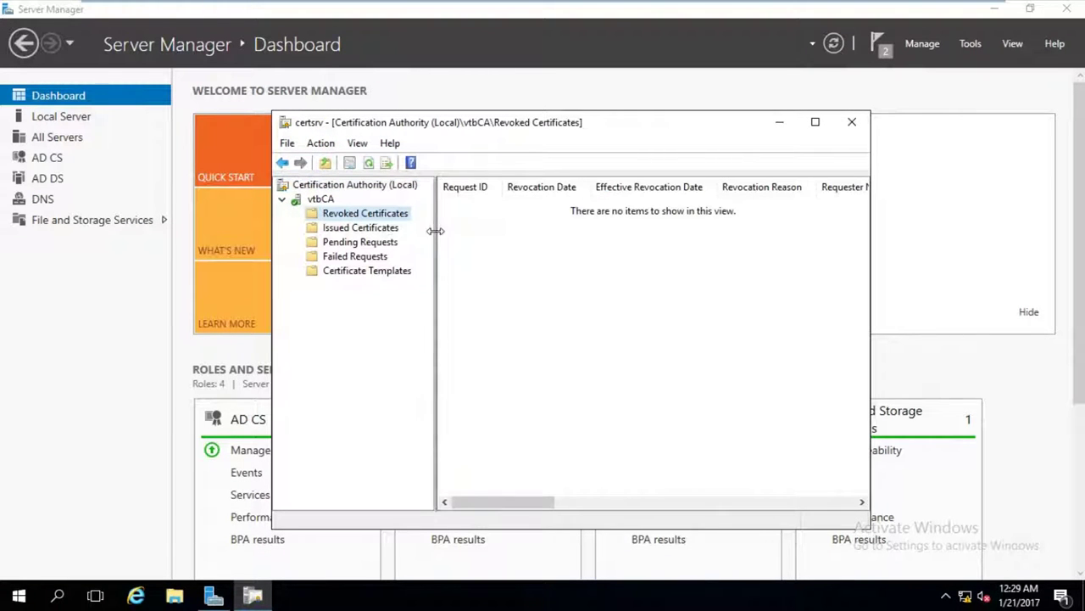
{"action": "left_click_drag", "start_coordinate": [433, 229], "coordinate": [462, 231]}
{"action": "left_click", "coordinate": [361, 229]}
{"action": "left_click", "coordinate": [362, 244]}
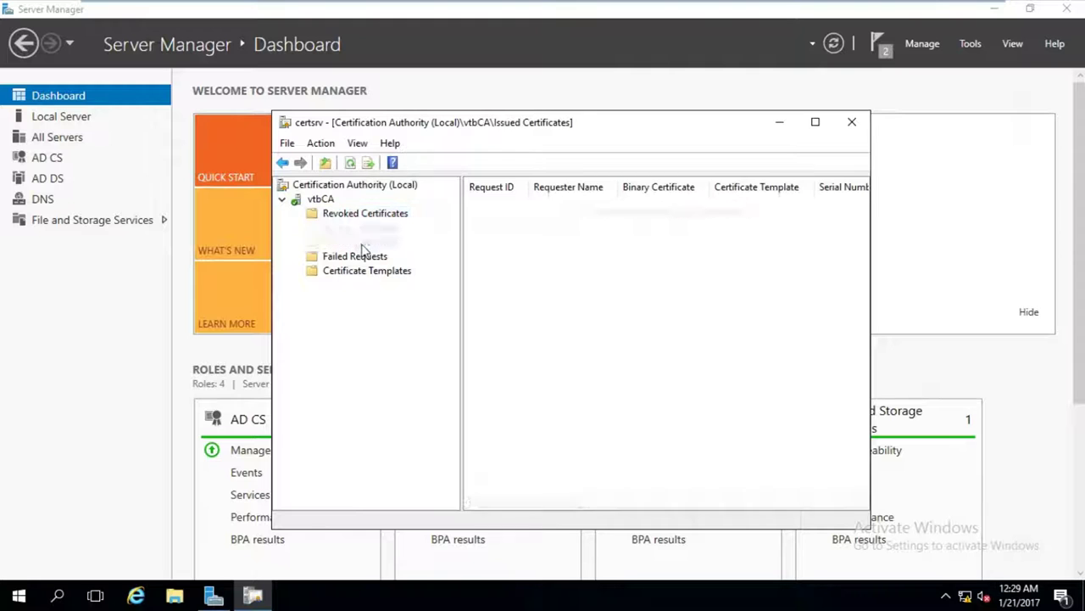
{"action": "left_click", "coordinate": [362, 257]}
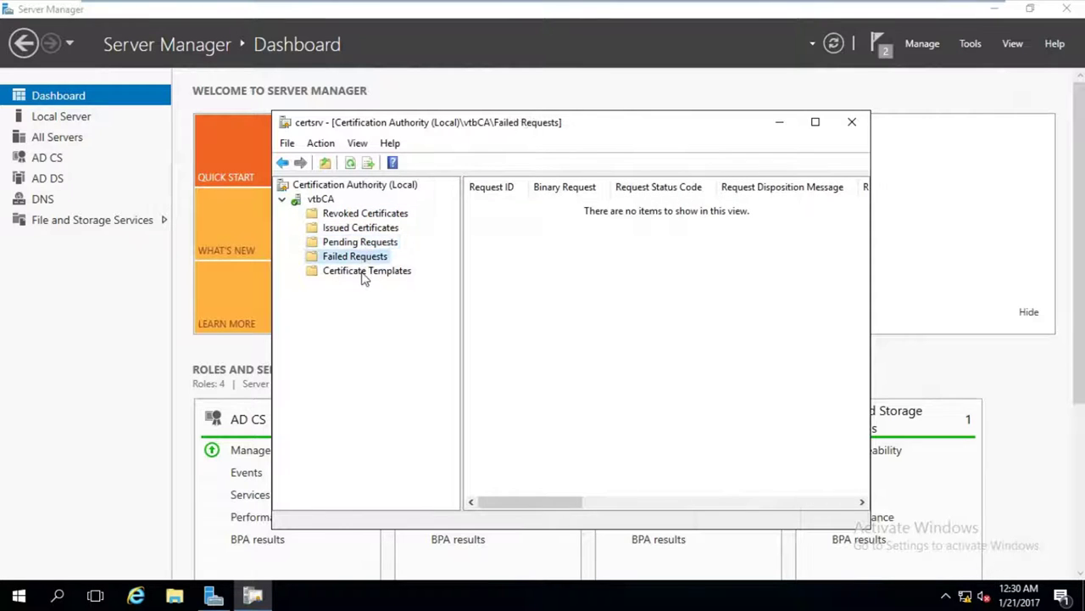
{"action": "left_click", "coordinate": [362, 270]}
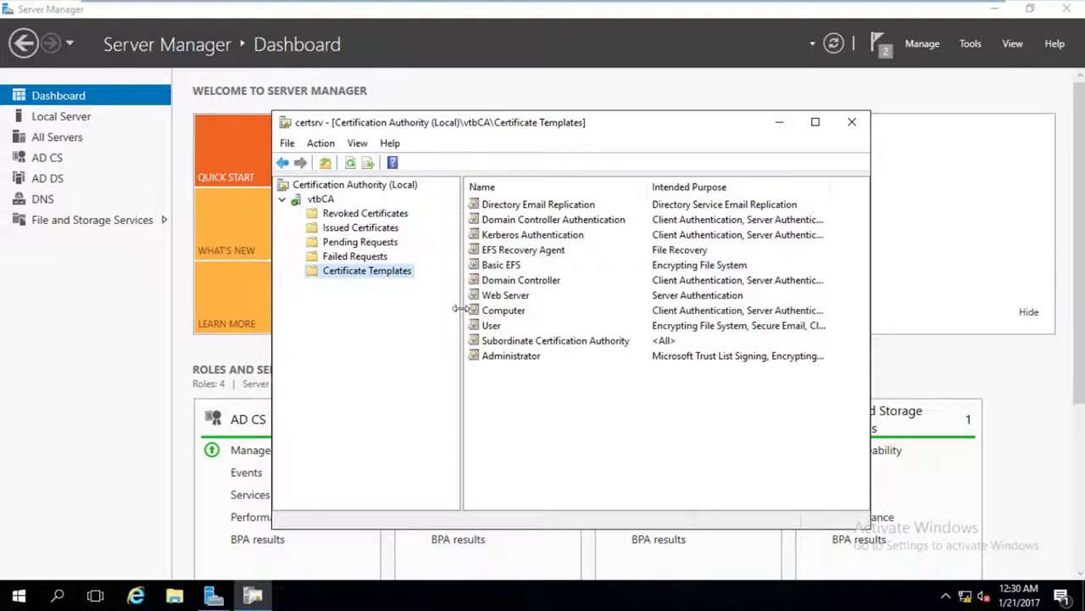
{"action": "left_click_drag", "start_coordinate": [459, 308], "coordinate": [434, 309]}
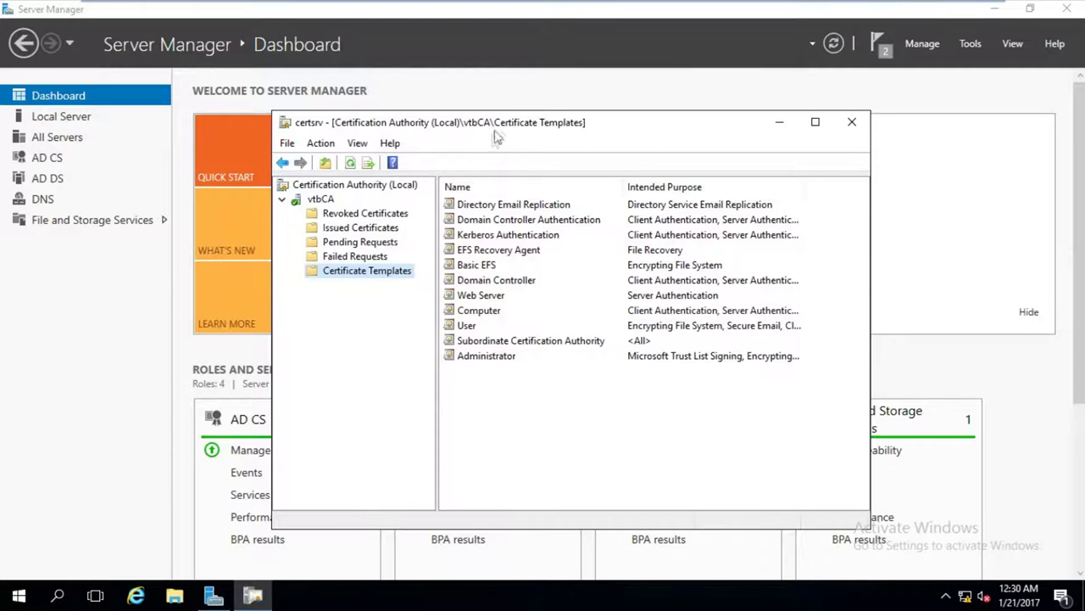
{"action": "mouse_move", "coordinate": [495, 132]}
{"action": "left_mouse_down"}
{"action": "mouse_move", "coordinate": [480, 126]}
{"action": "mouse_move", "coordinate": [503, 124]}
{"action": "left_mouse_up"}
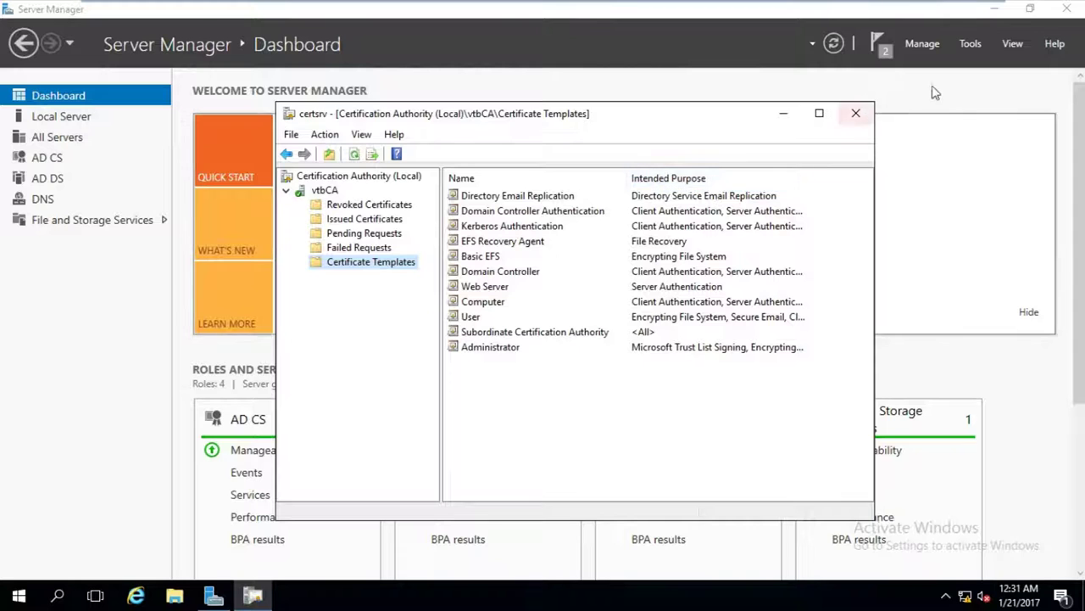
{"action": "left_click", "coordinate": [971, 43]}
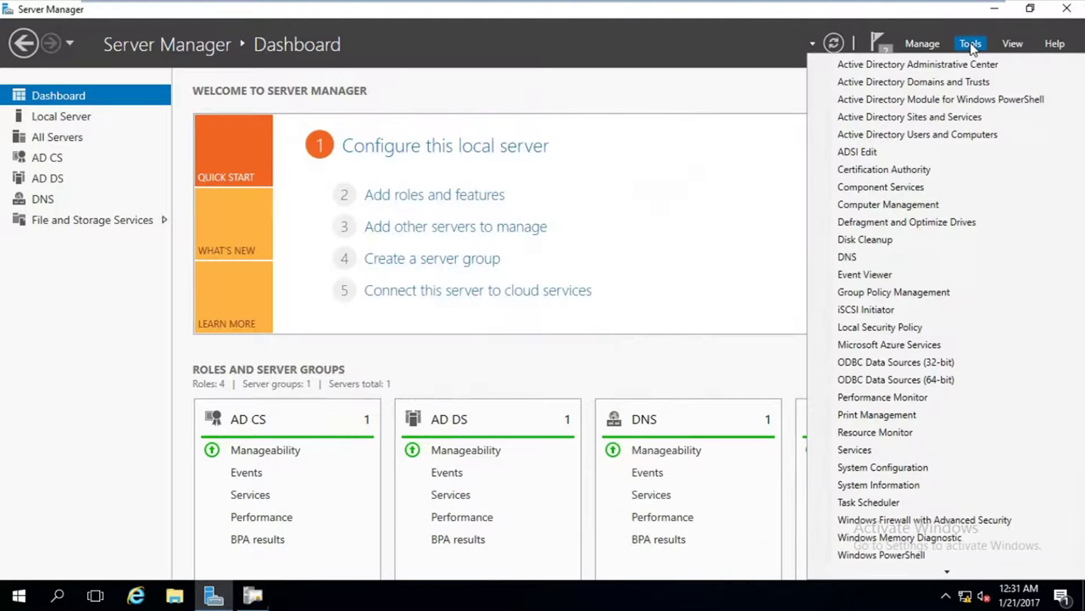
In Active Directory Users and Computers, expand vincenttechblog.com and start a new user in Users.
{"action": "left_click", "coordinate": [917, 135]}
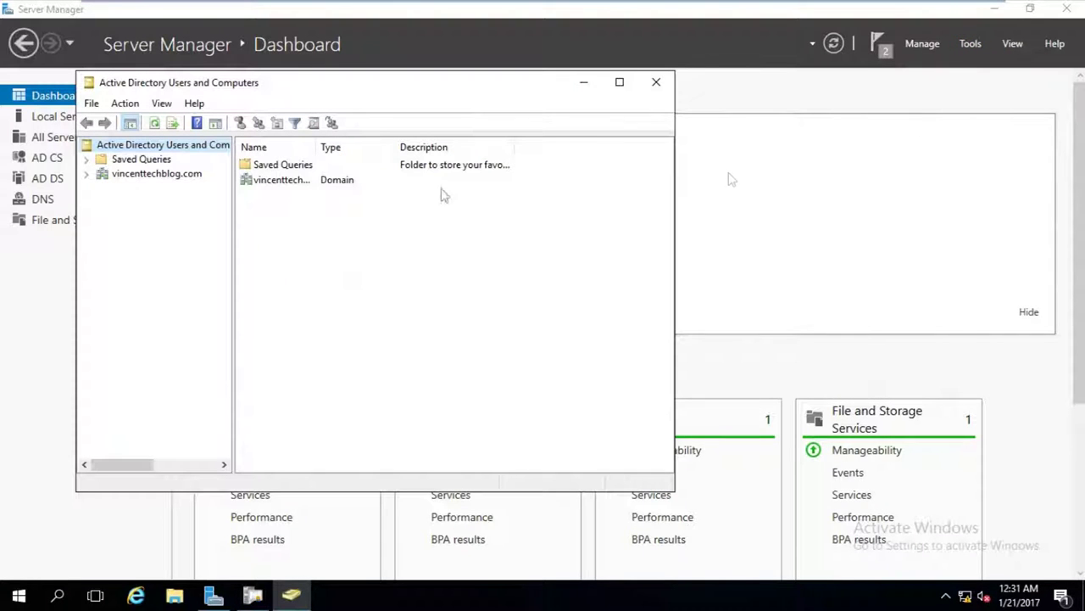
{"action": "left_click_drag", "start_coordinate": [231, 212], "coordinate": [262, 213]}
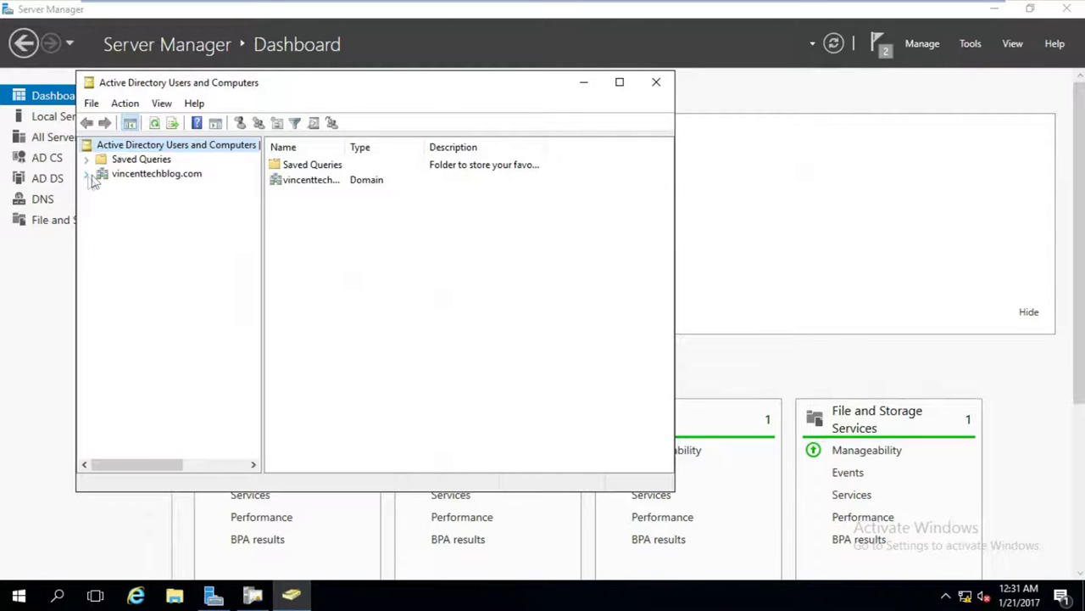
{"action": "left_click", "coordinate": [86, 173]}
{"action": "left_click", "coordinate": [119, 260]}
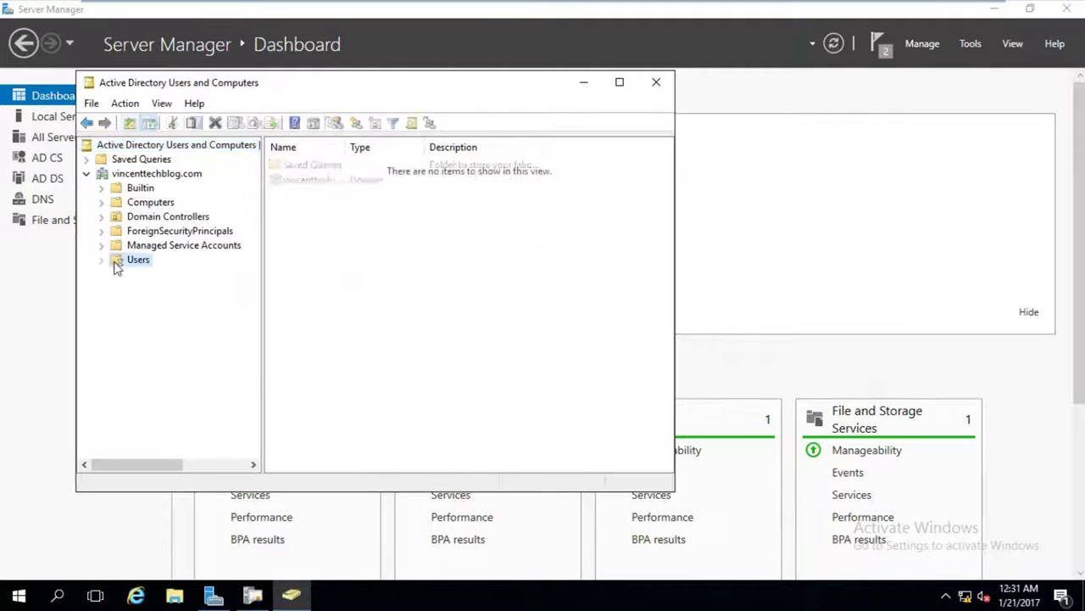
{"action": "left_click_drag", "start_coordinate": [666, 331], "coordinate": [668, 370]}
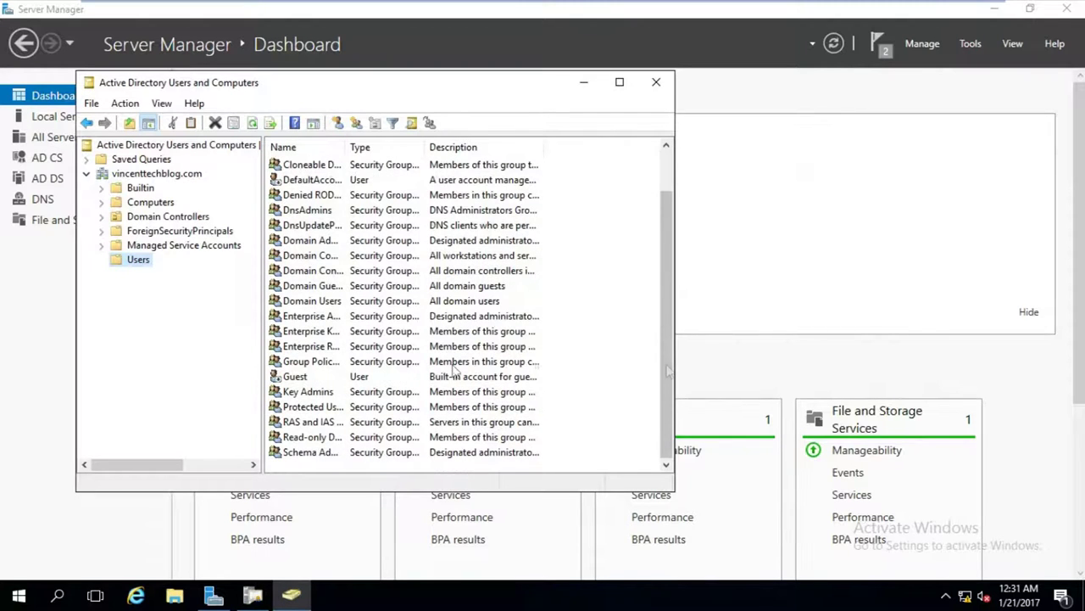
{"action": "right_click", "coordinate": [134, 261]}
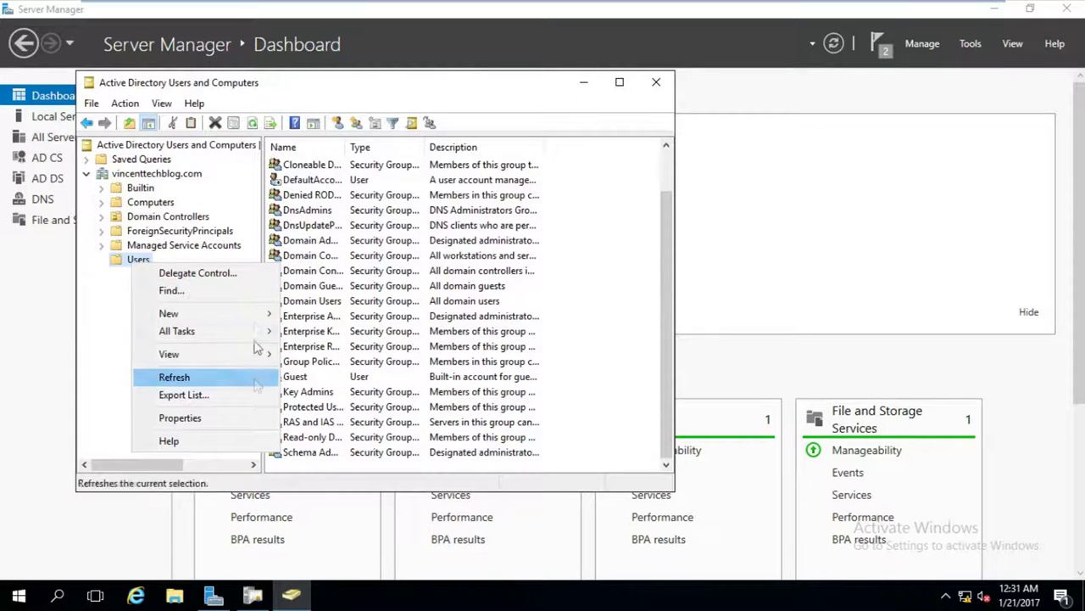
{"action": "mouse_move", "coordinate": [255, 313]}
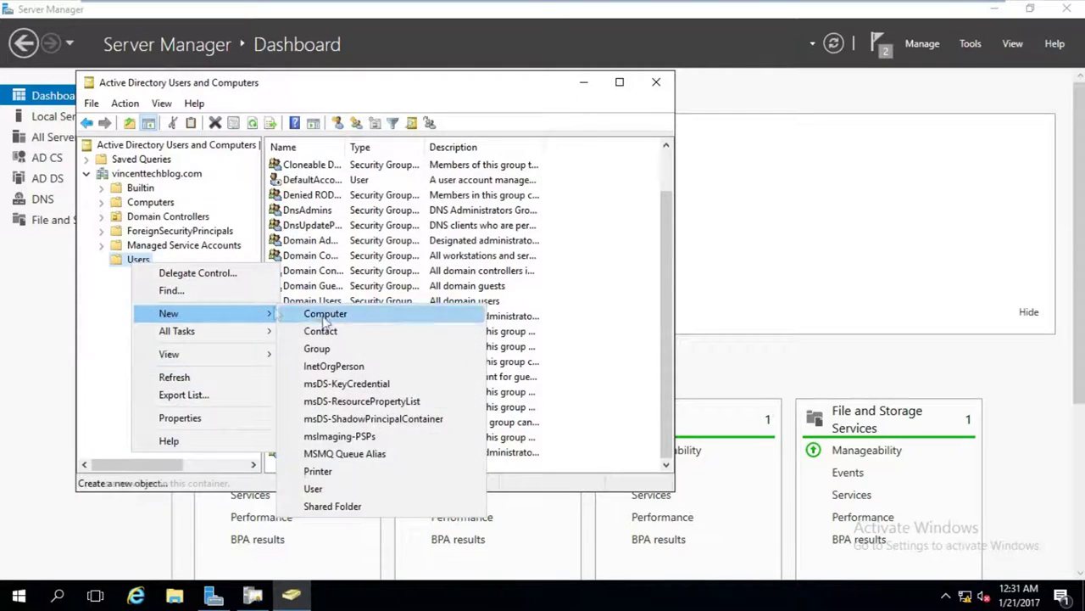
{"action": "left_click", "coordinate": [339, 489]}
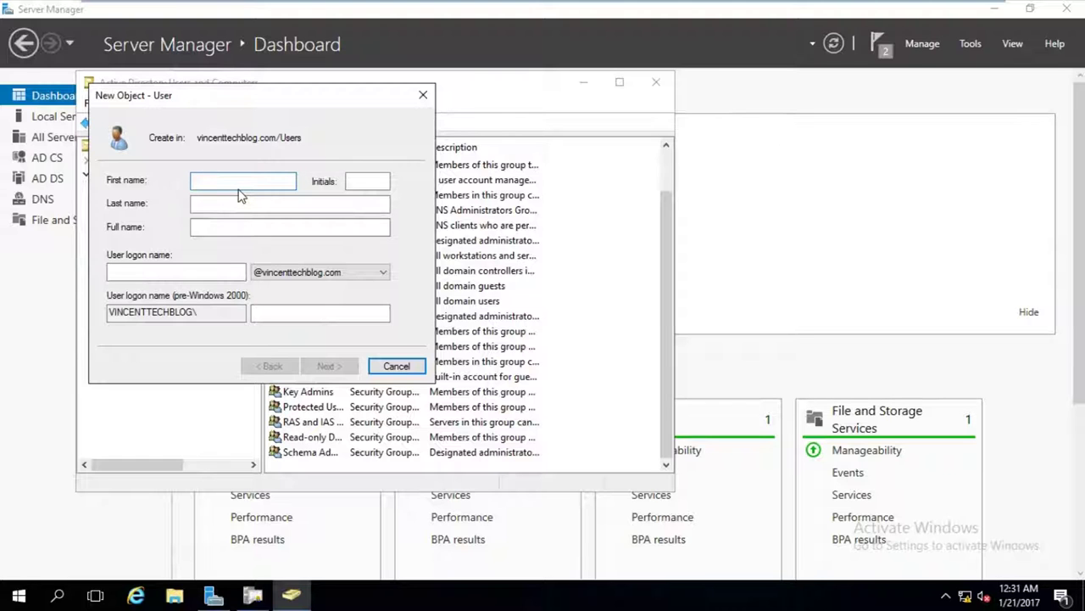
Enter the new user's first name, last name and logon name.
{"action": "type", "text": "Vincent"}
{"action": "key", "text": "Tab"}
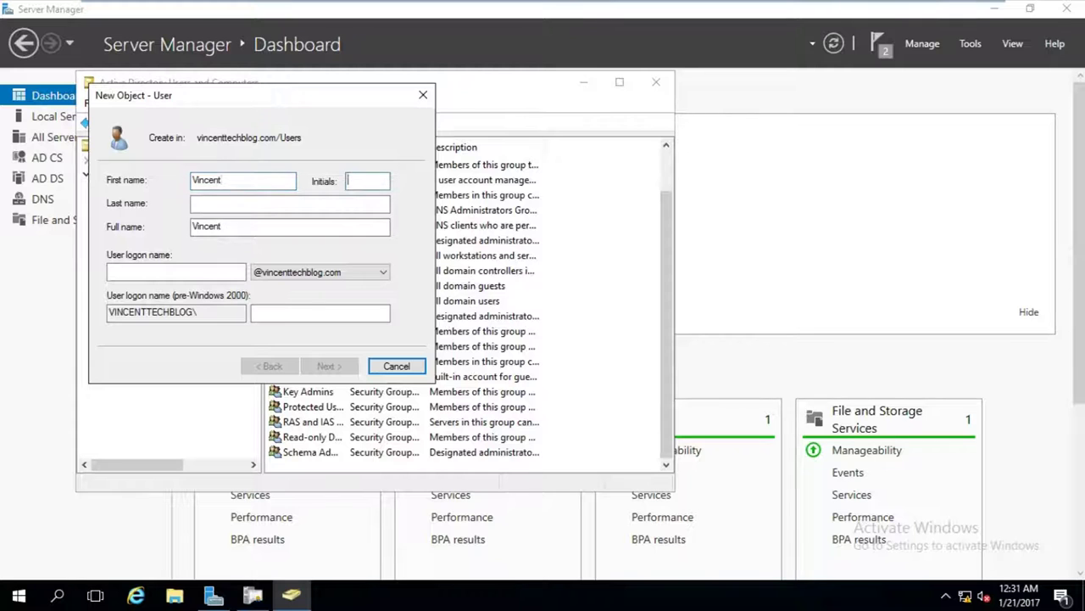
{"action": "key", "text": "Tab"}
{"action": "type", "text": "Ayorinde"}
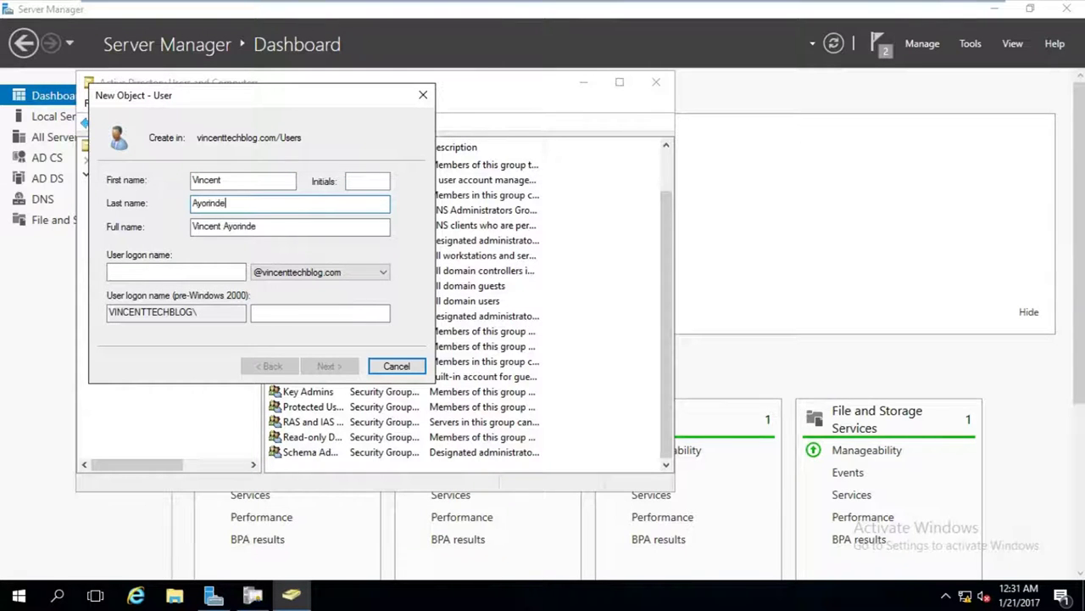
{"action": "key", "text": "Tab"}
{"action": "key", "text": "Tab"}
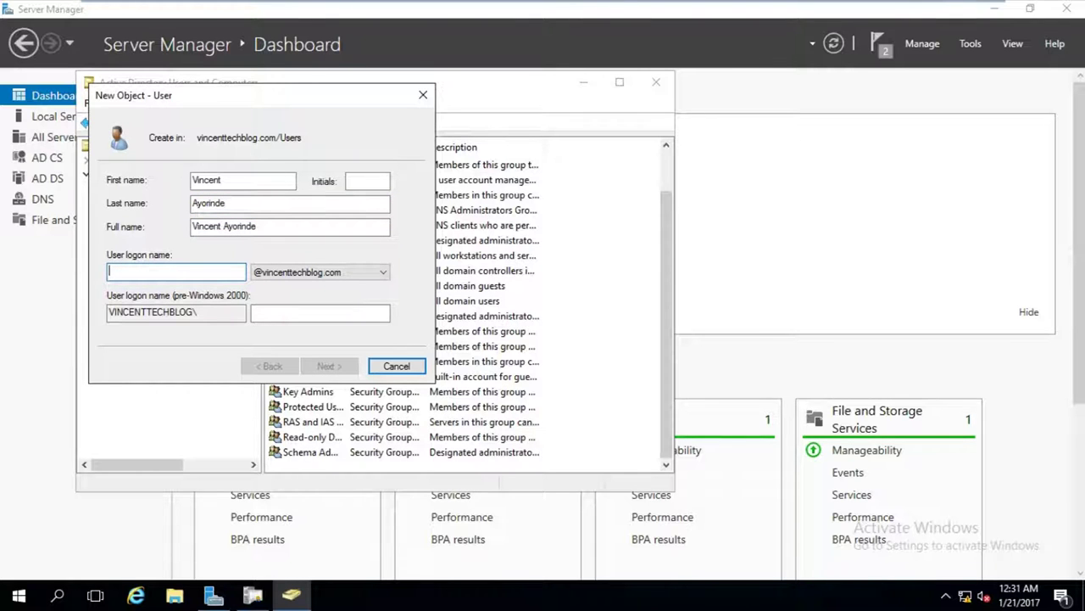
{"action": "type", "text": "ayo"}
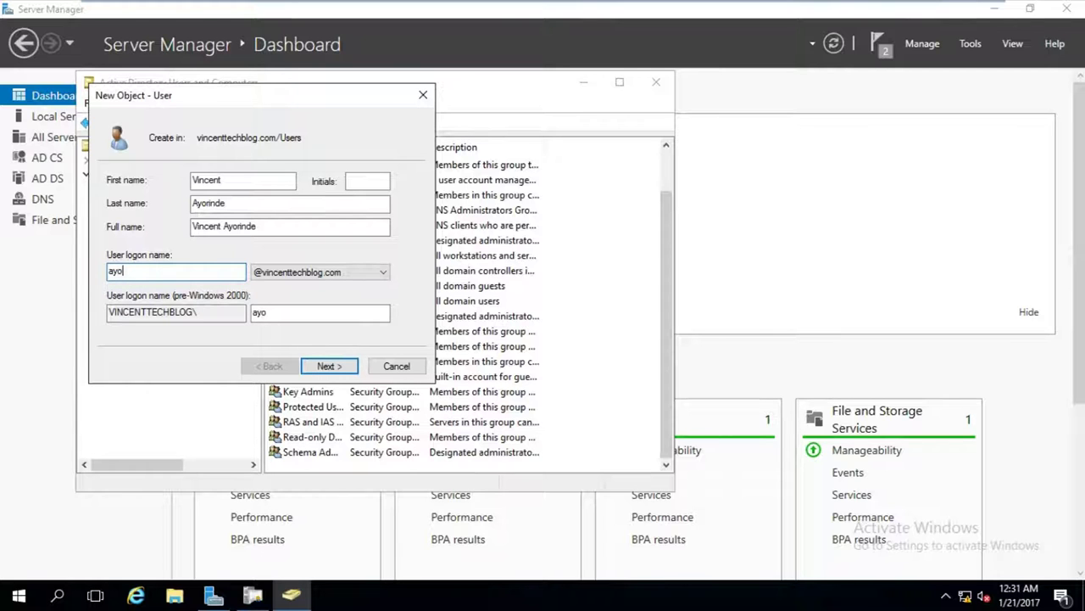
{"action": "left_click", "coordinate": [343, 371]}
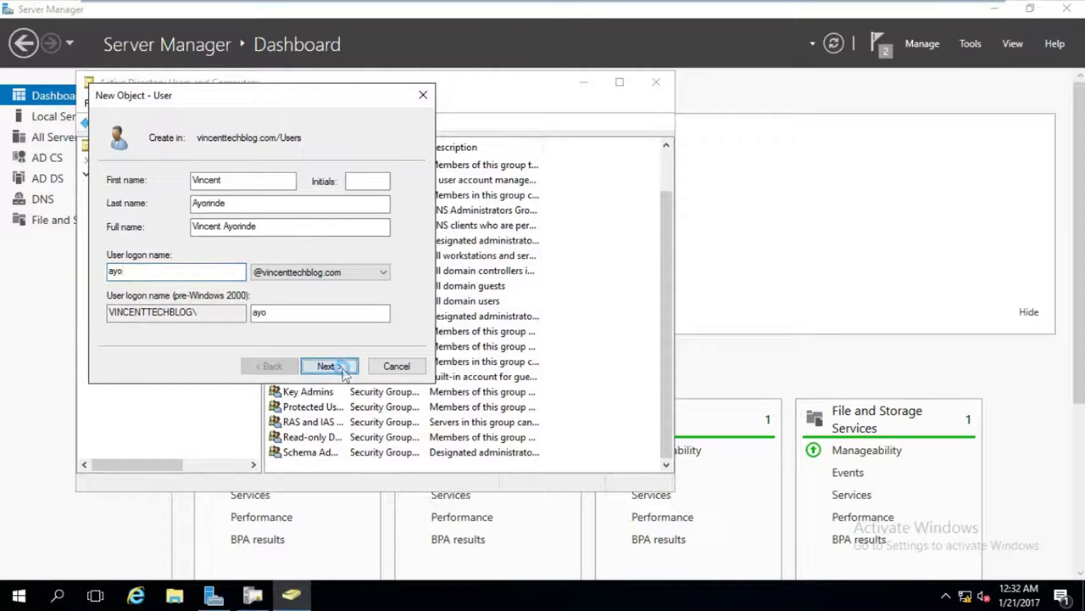
Set and confirm the account password, clear forced change at next logon, and create the user.
{"action": "left_click", "coordinate": [340, 375]}
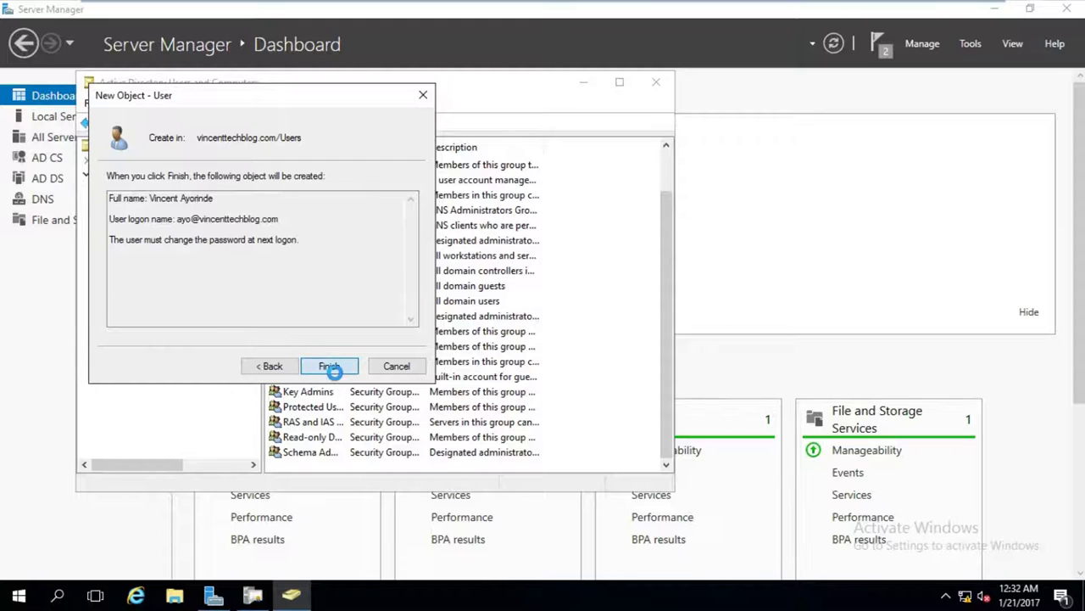
{"action": "left_click", "coordinate": [663, 373]}
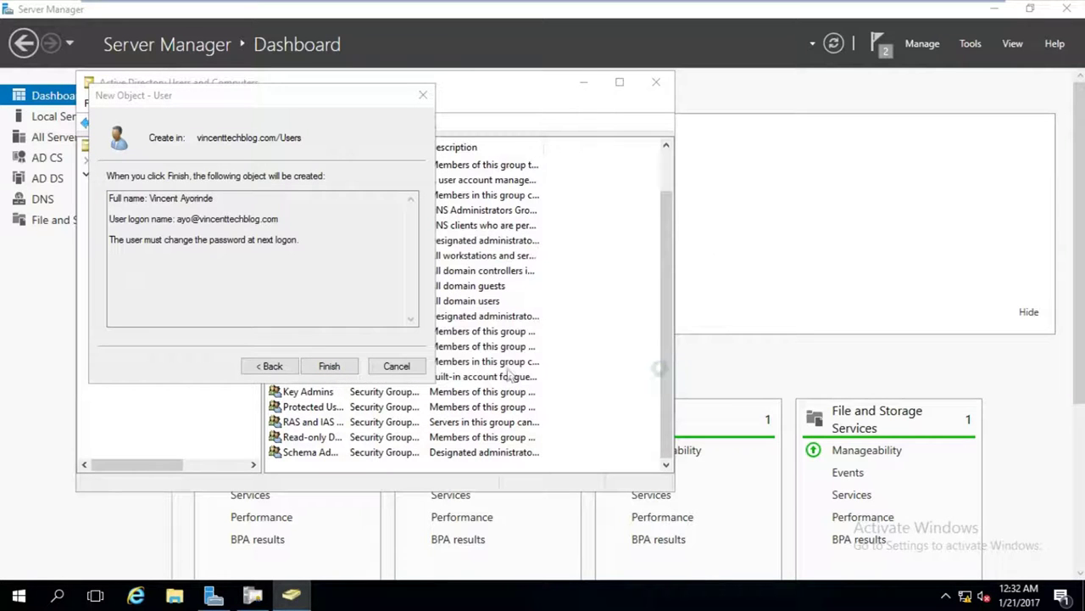
{"action": "left_click", "coordinate": [268, 366]}
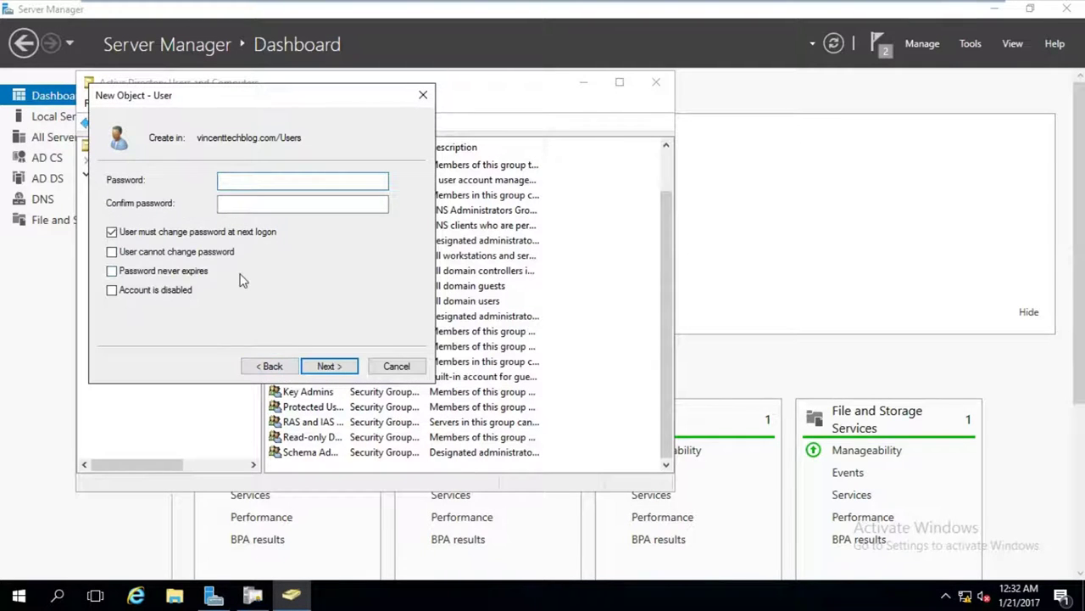
{"action": "type", "text": "P@ssw0rd12"}
{"action": "key", "text": "Tab"}
{"action": "type", "text": "P@ssw0rd12"}
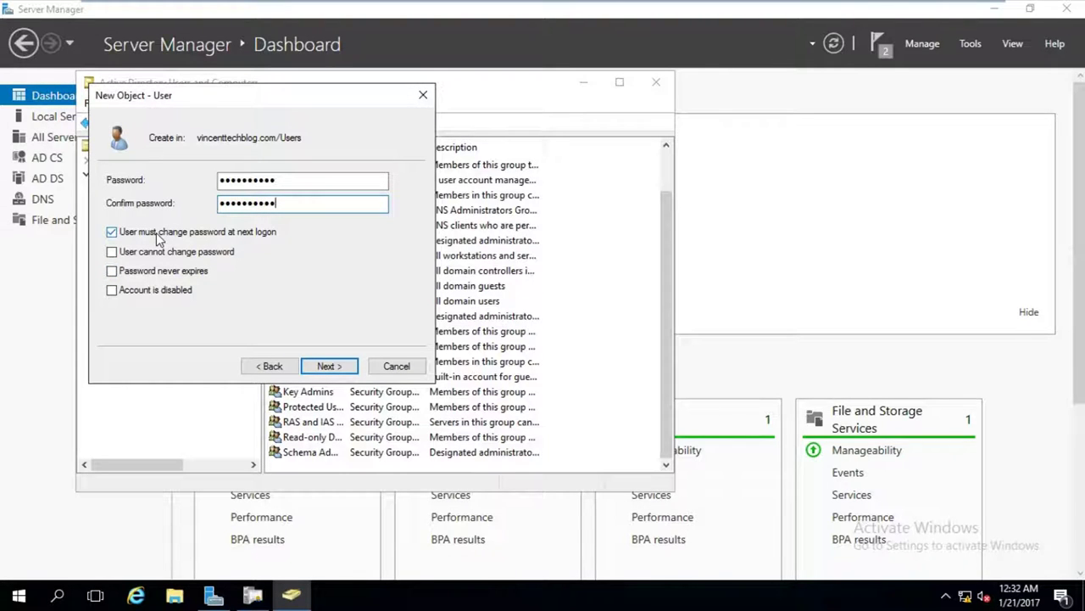
{"action": "left_click", "coordinate": [158, 239]}
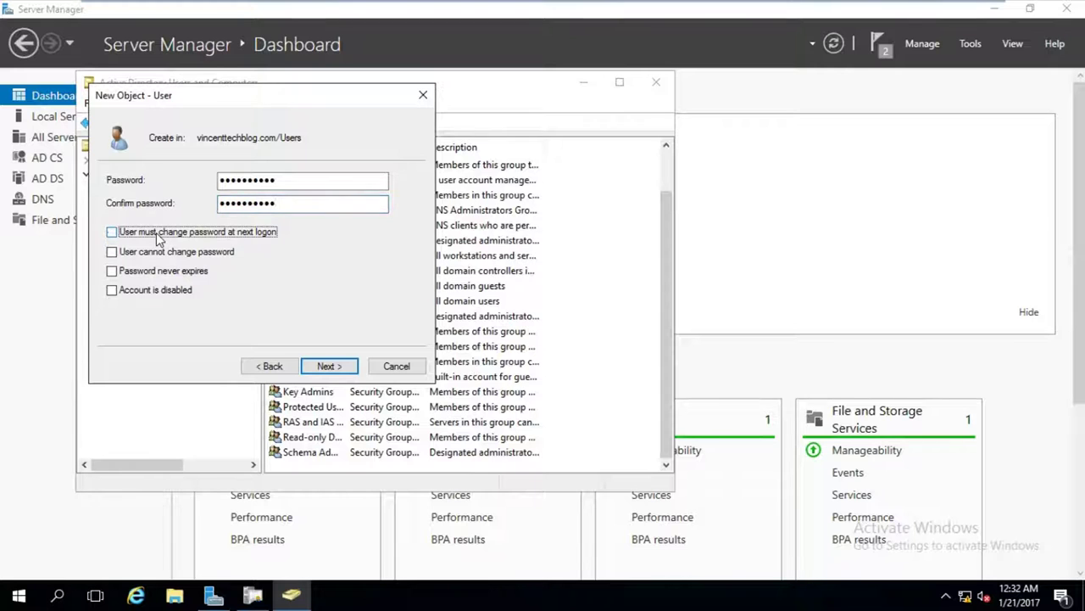
{"action": "left_click", "coordinate": [322, 367]}
{"action": "left_click", "coordinate": [324, 367]}
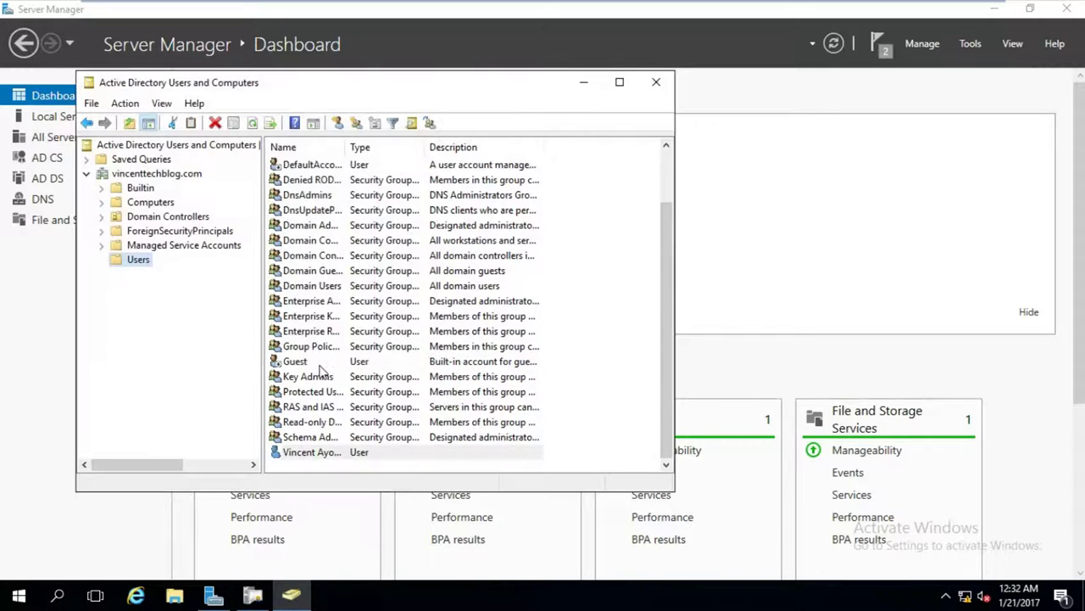
Add the user's e-mail address in its properties, then apply and close the dialog.
{"action": "left_click_drag", "start_coordinate": [349, 148], "coordinate": [387, 148]}
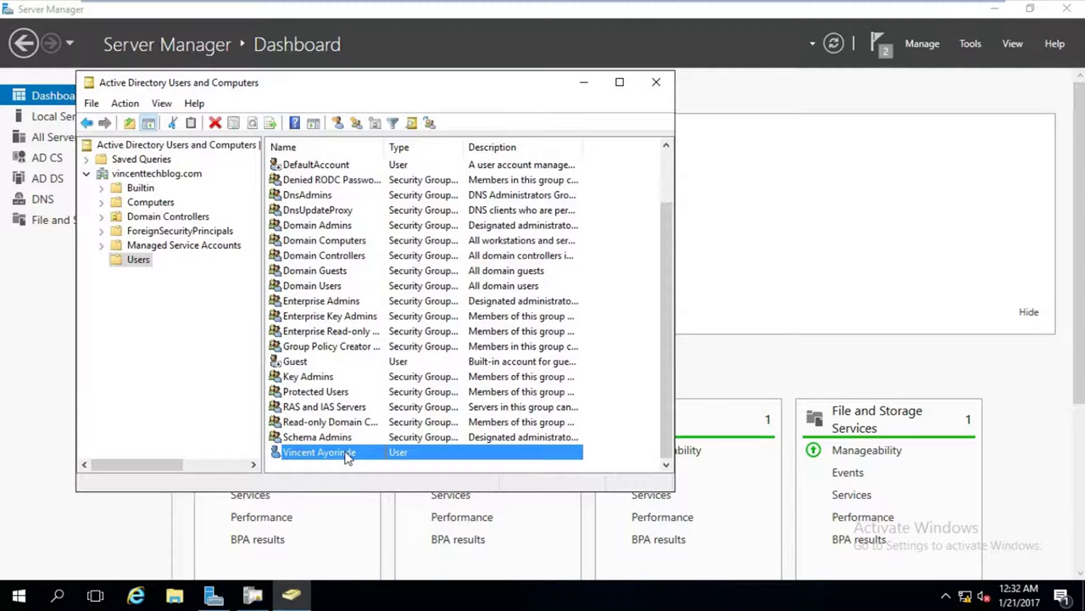
{"action": "double_click", "coordinate": [346, 455]}
{"action": "left_click", "coordinate": [331, 363]}
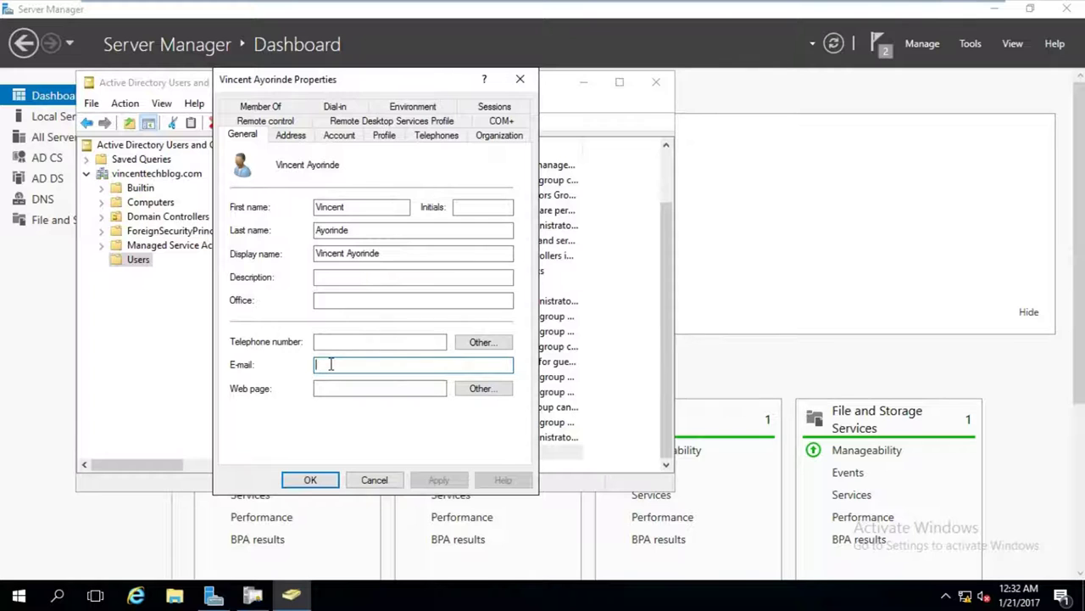
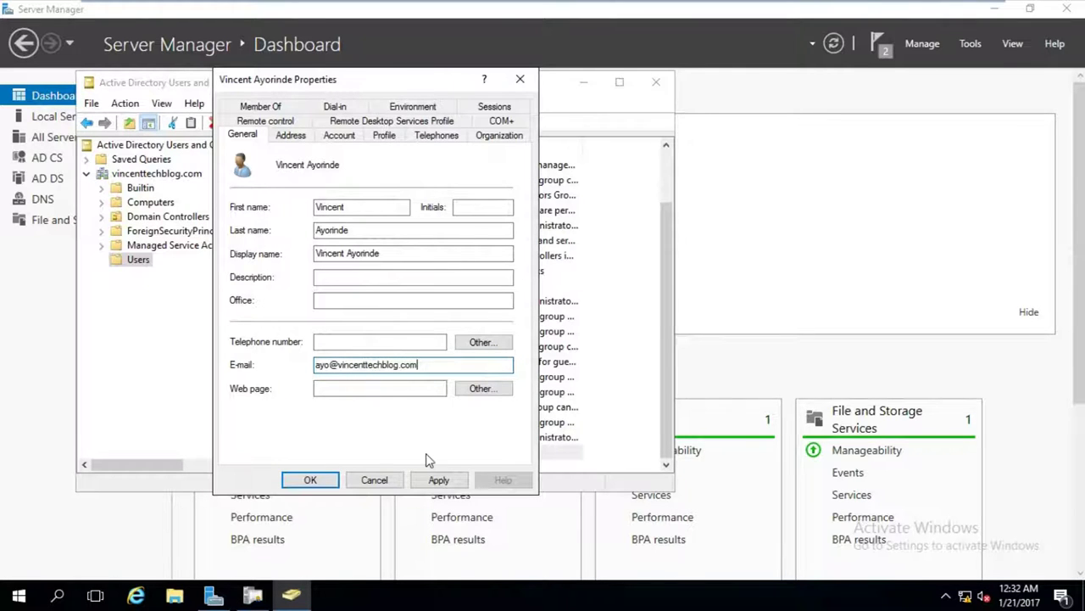
{"action": "double_click", "coordinate": [422, 364]}
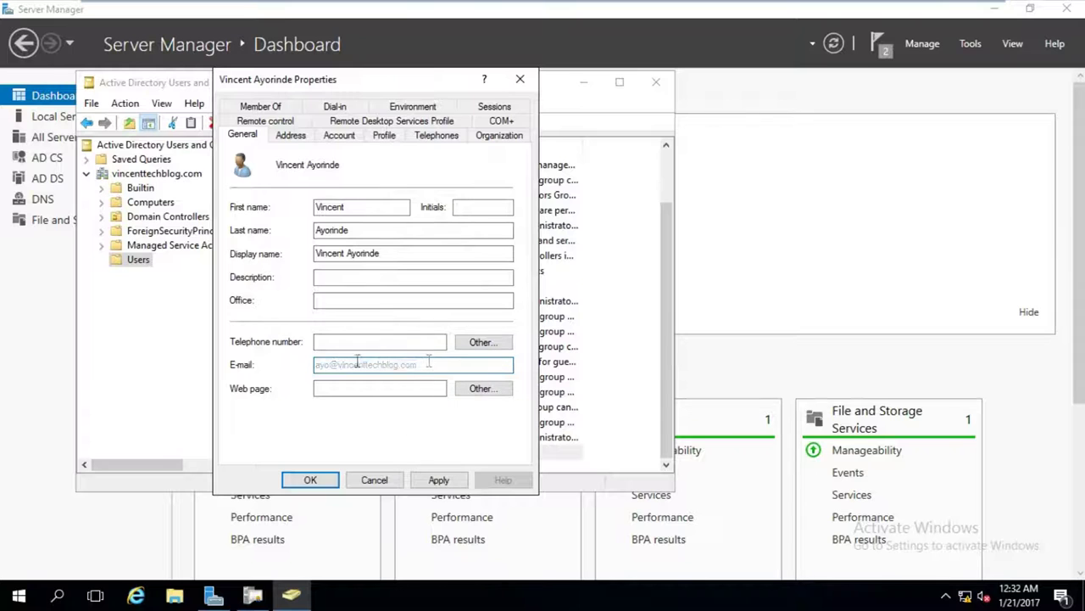
{"action": "left_click", "coordinate": [399, 365]}
{"action": "double_click", "coordinate": [490, 366]}
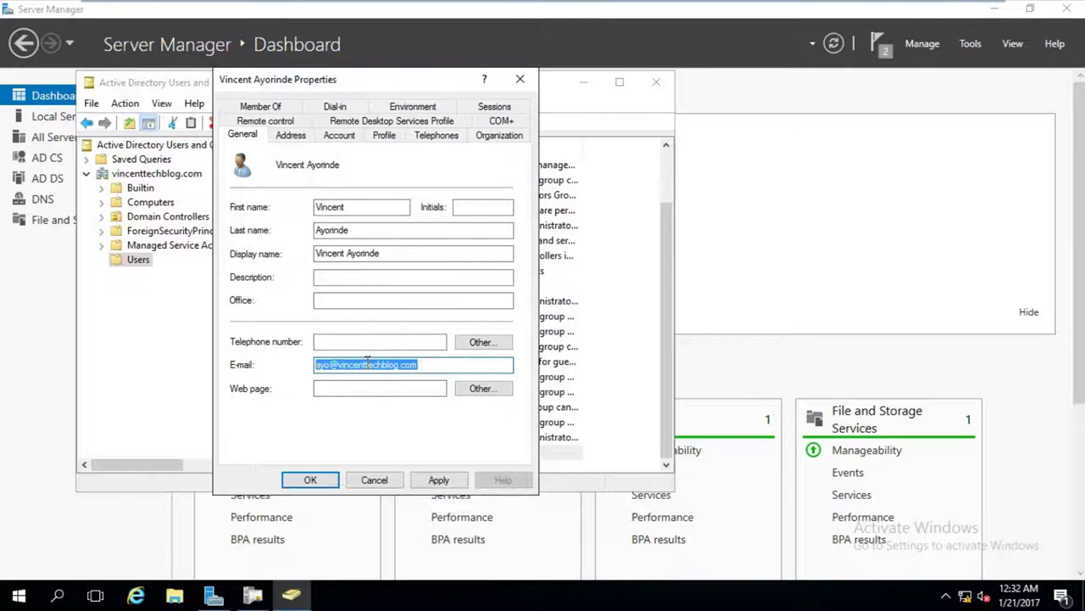
{"action": "left_click", "coordinate": [432, 366]}
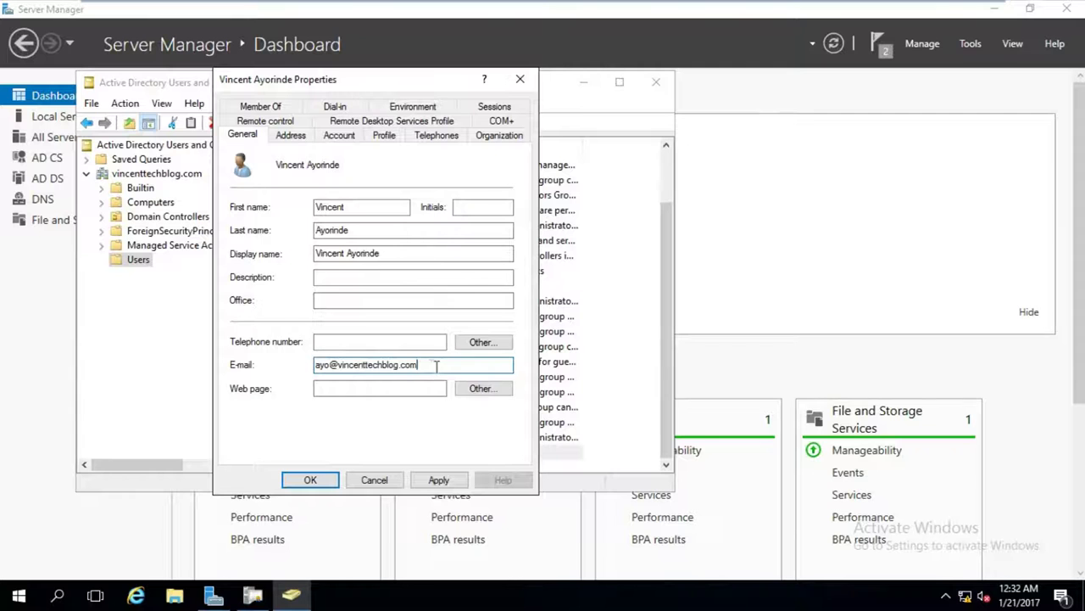
{"action": "left_click", "coordinate": [439, 479]}
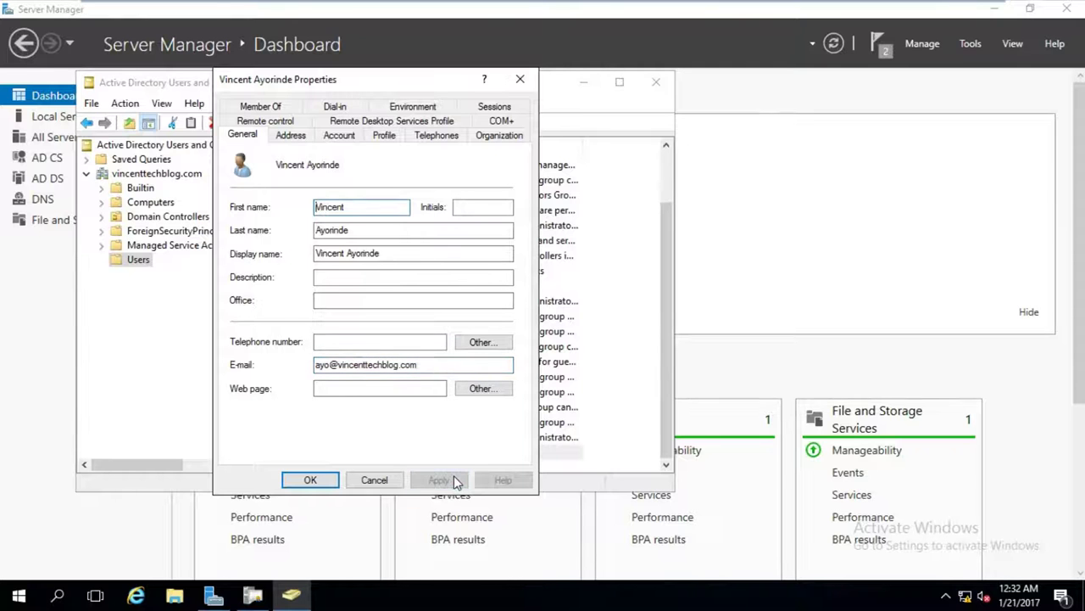
{"action": "left_click", "coordinate": [310, 480]}
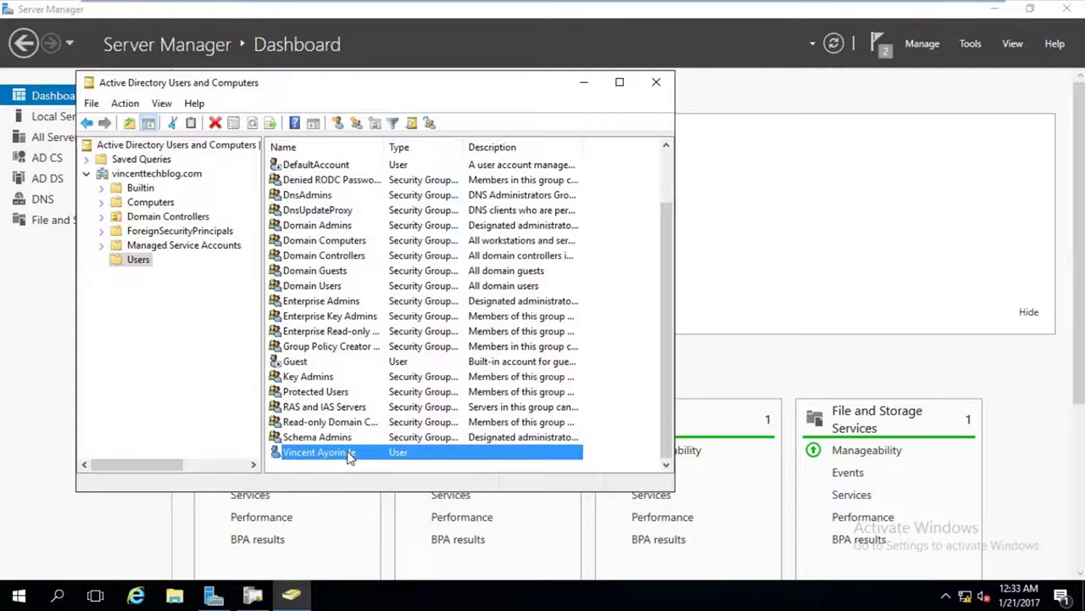
Return to Certification Authority and open the Certificate Templates Console via Manage.
{"action": "left_click", "coordinate": [583, 82]}
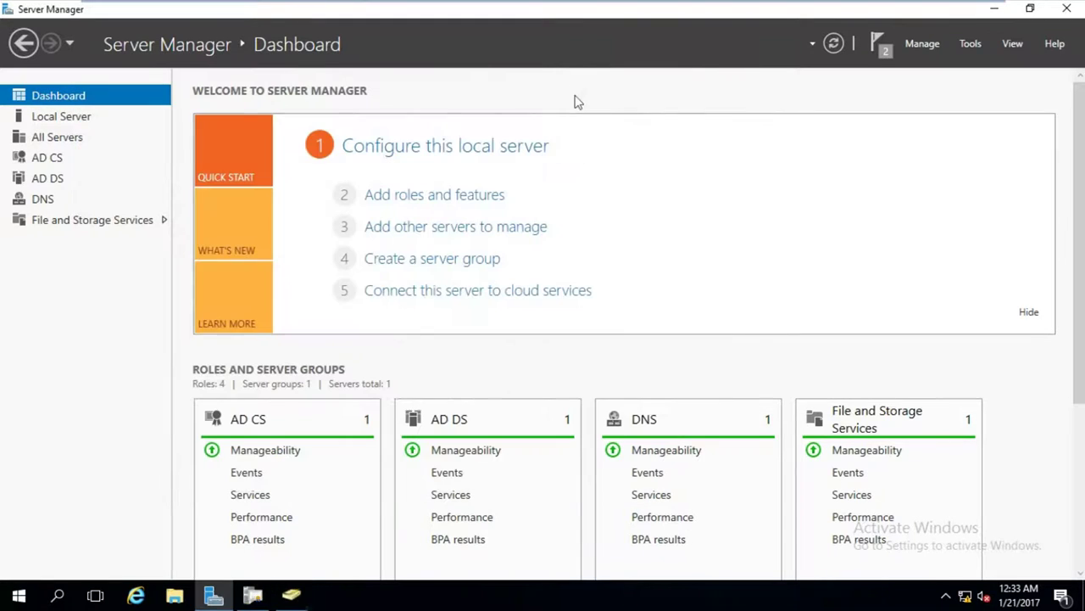
{"action": "left_click", "coordinate": [294, 596]}
{"action": "left_click", "coordinate": [294, 596]}
{"action": "left_click", "coordinate": [253, 596]}
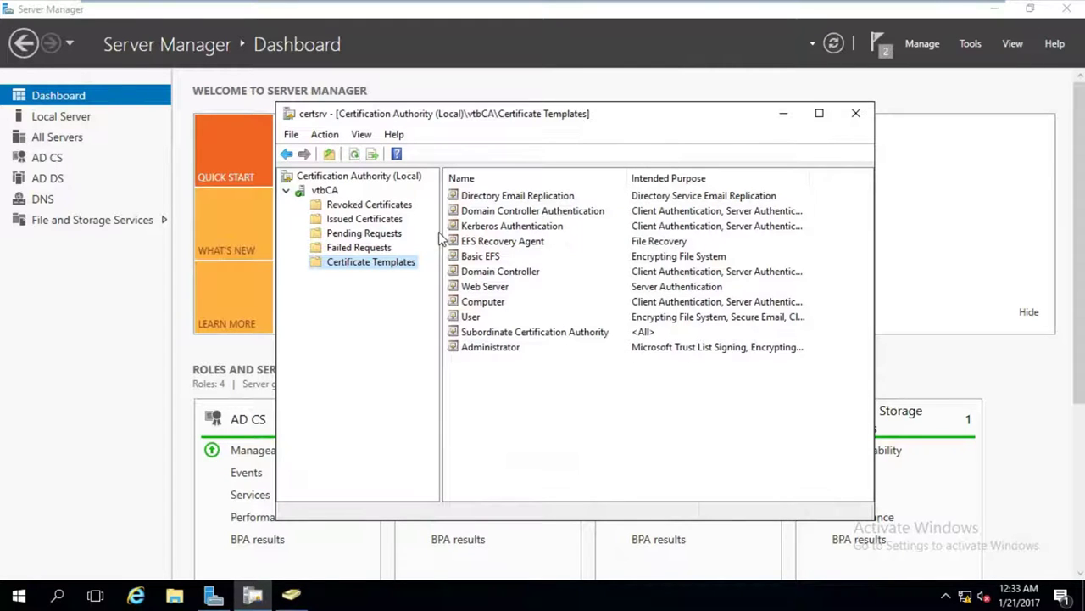
{"action": "left_click_drag", "start_coordinate": [441, 238], "coordinate": [448, 238]}
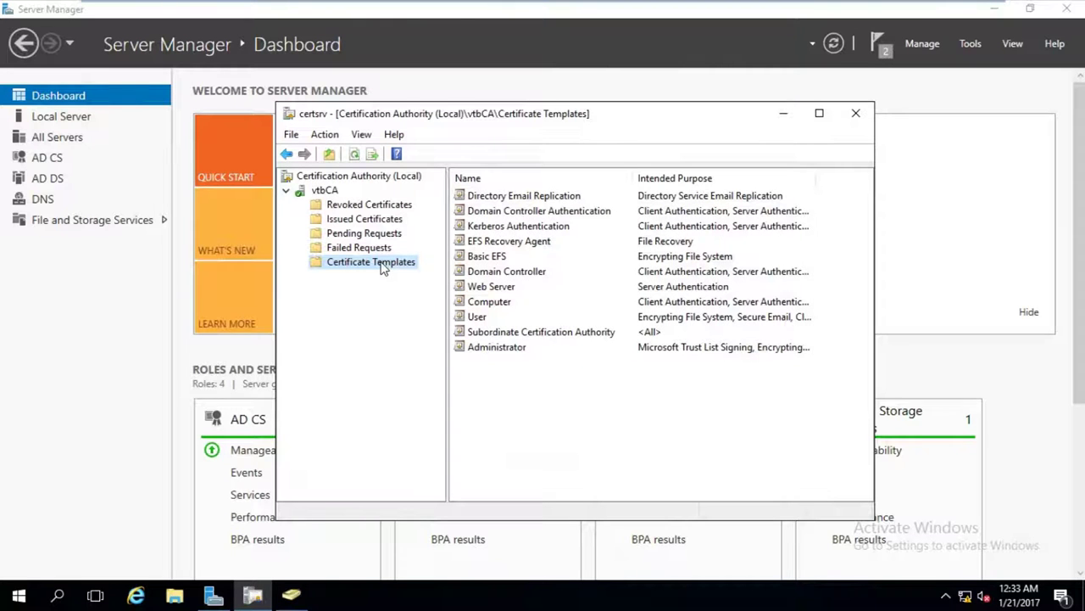
{"action": "right_click", "coordinate": [382, 268]}
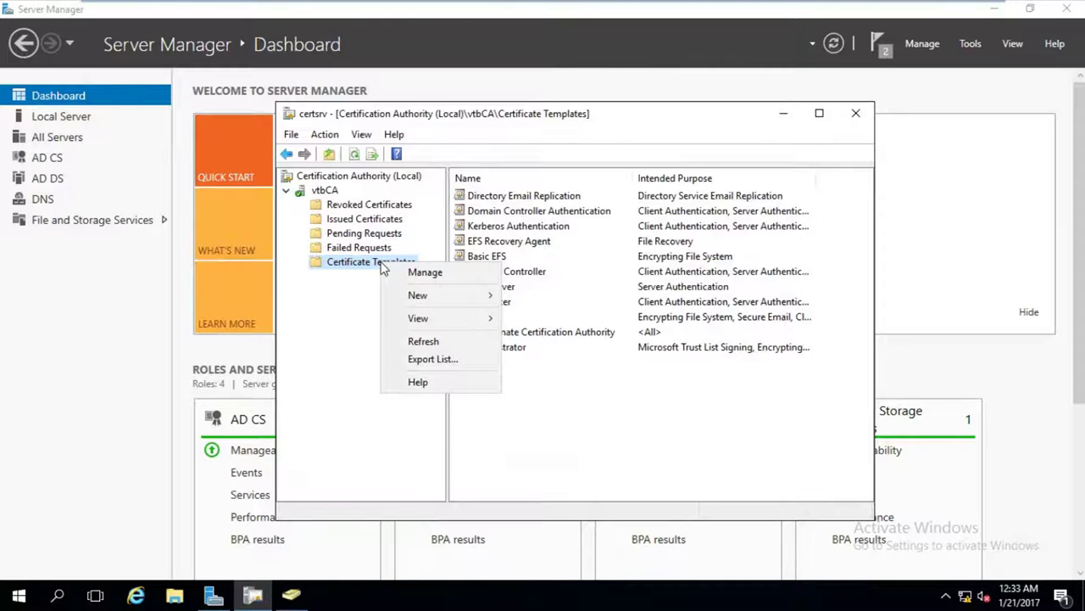
{"action": "left_click", "coordinate": [409, 272]}
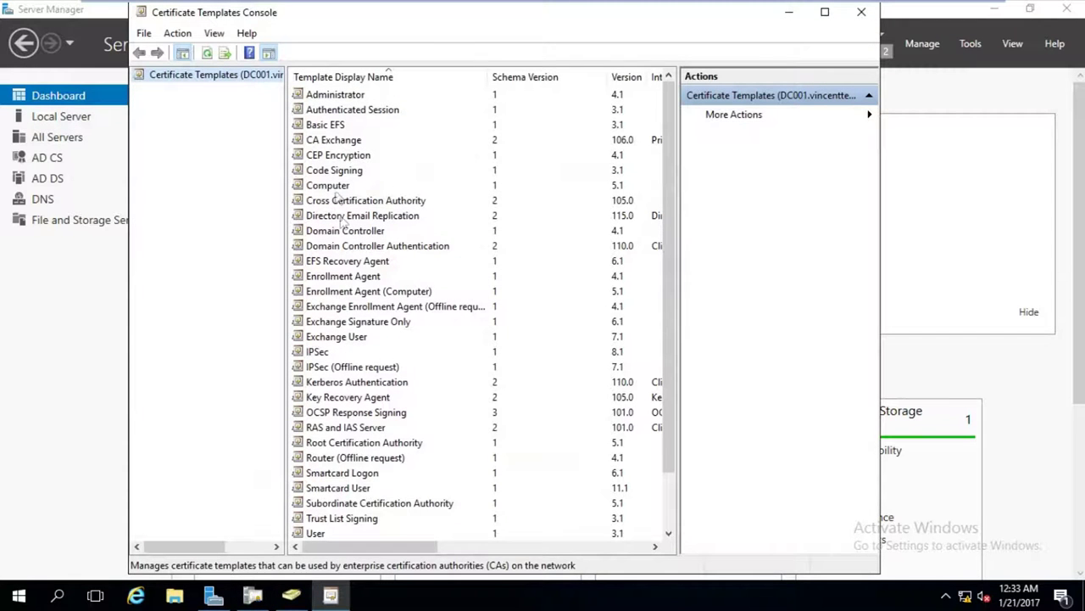
Duplicate the User template as a new certificate template.
{"action": "left_click", "coordinate": [335, 187]}
{"action": "scroll", "coordinate": [373, 350], "scroll_direction": "down", "scroll_amount": 2}
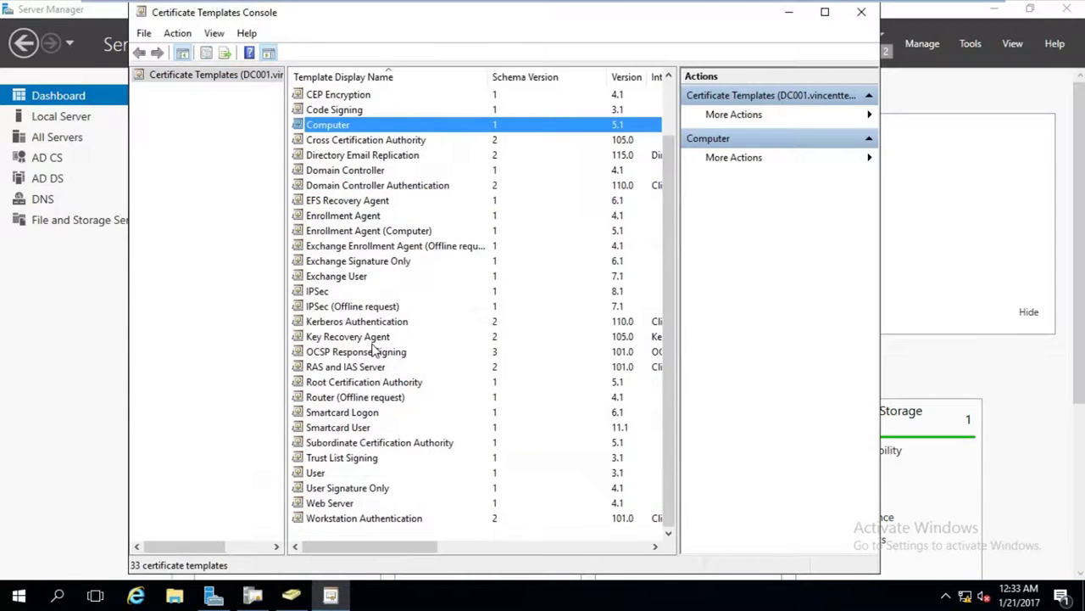
{"action": "scroll", "coordinate": [373, 350], "scroll_direction": "up", "scroll_amount": 2}
{"action": "scroll", "coordinate": [356, 407], "scroll_direction": "down", "scroll_amount": 2}
{"action": "left_click", "coordinate": [316, 477]}
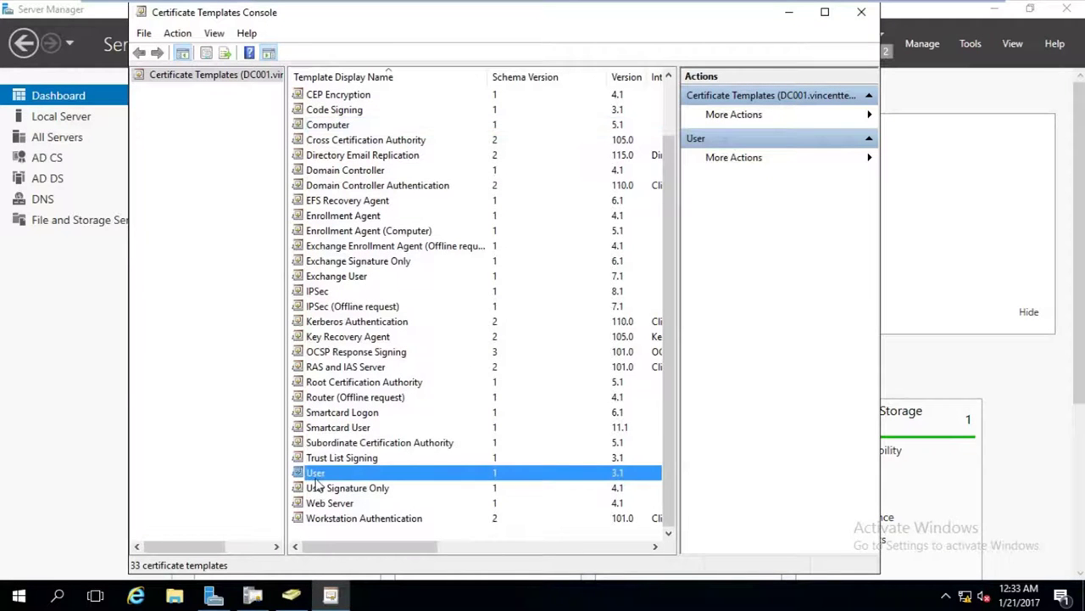
{"action": "right_click", "coordinate": [315, 477]}
{"action": "left_click", "coordinate": [335, 486]}
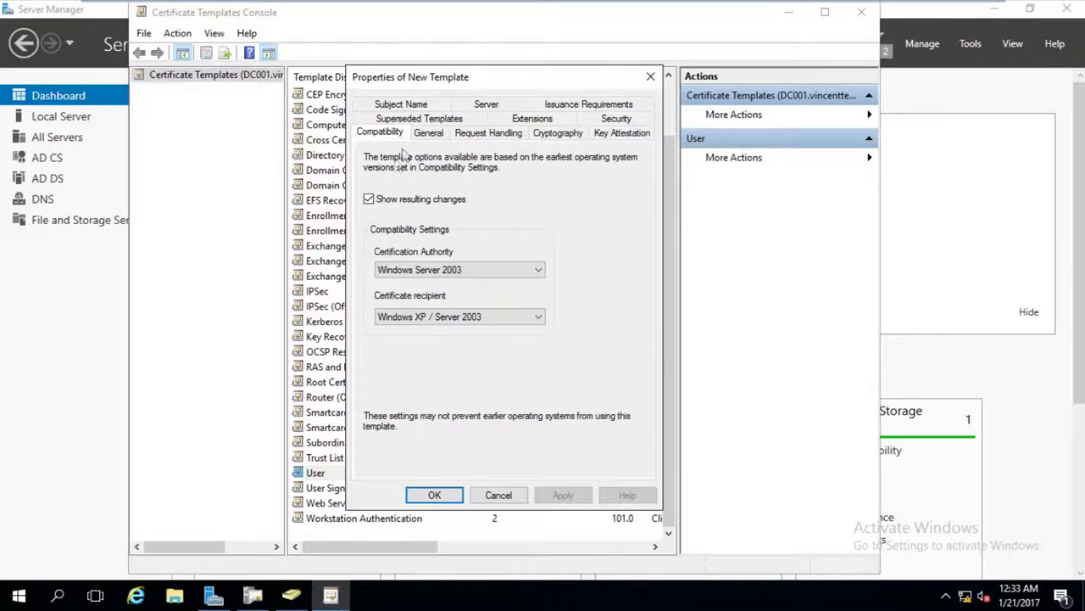
Name the duplicated template 'vtb Users Certificate' and view its security permissions.
{"action": "left_click", "coordinate": [424, 134]}
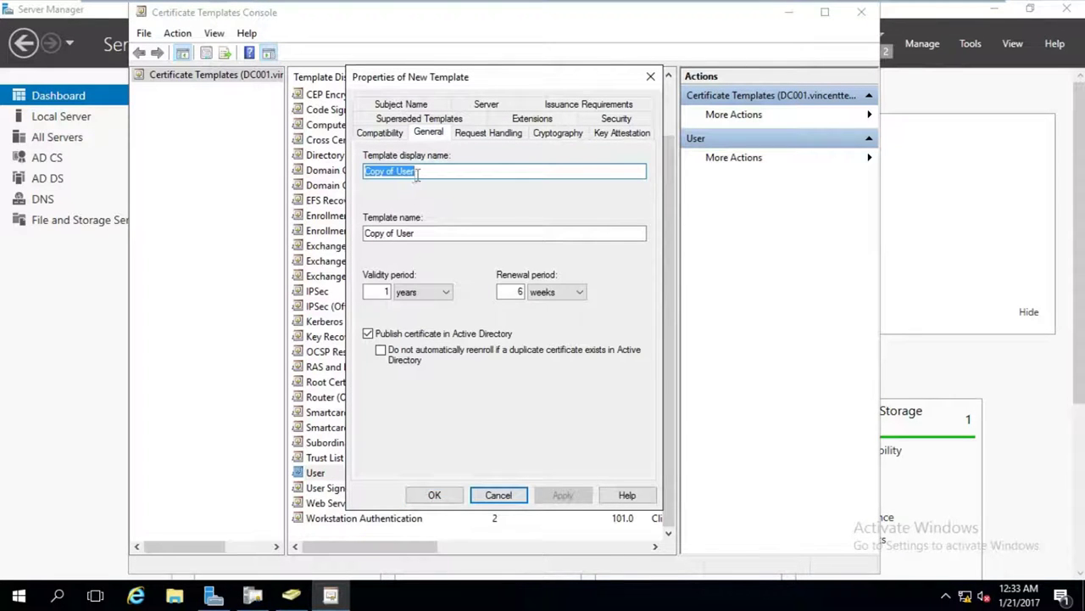
{"action": "type", "text": "v"}
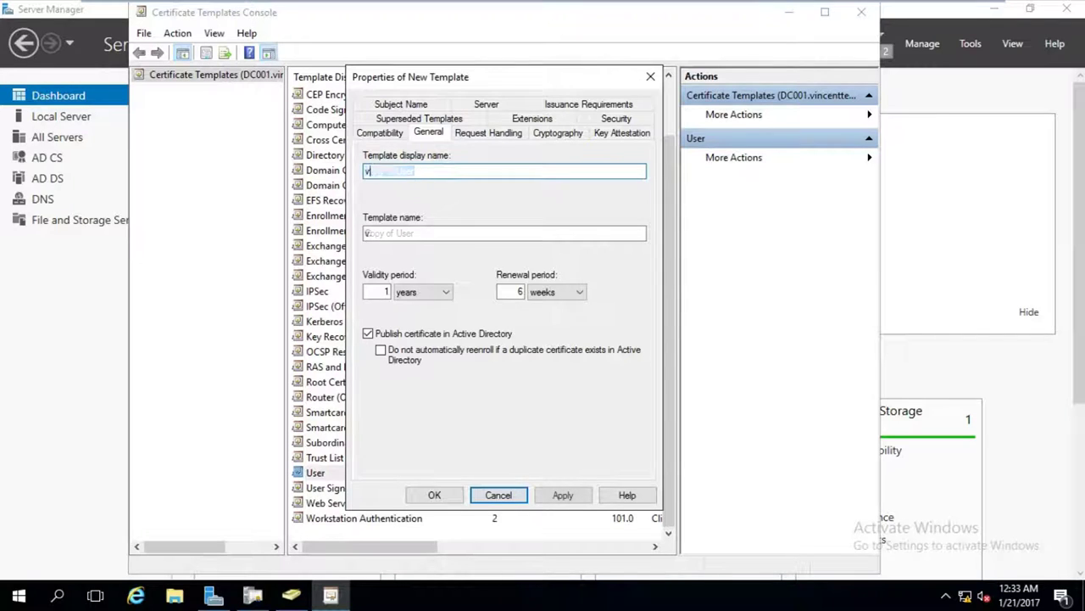
{"action": "type", "text": "tb Us"}
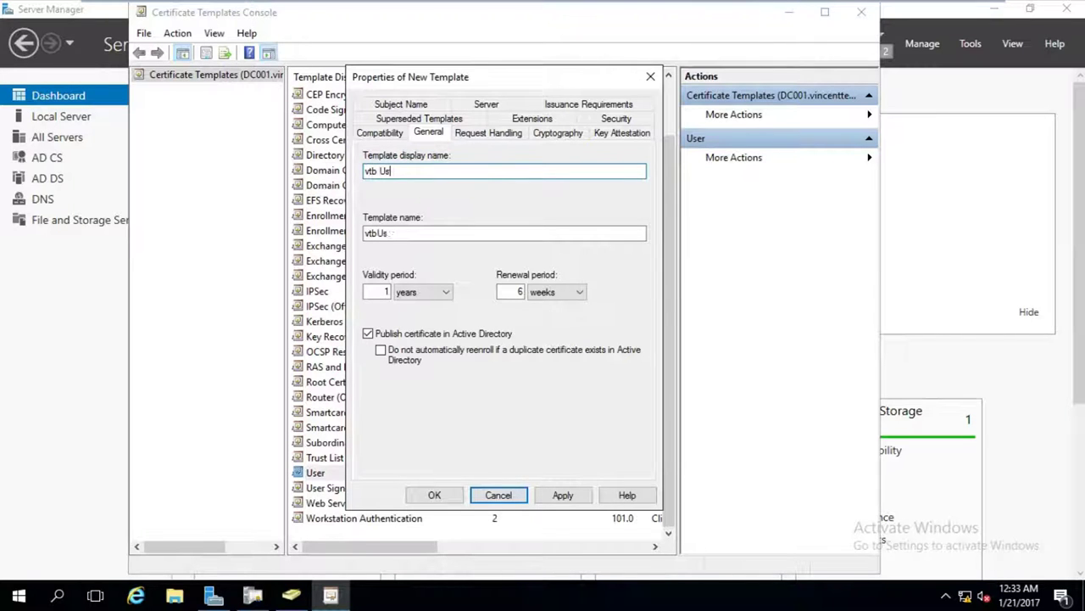
{"action": "type", "text": "ers Certificate"}
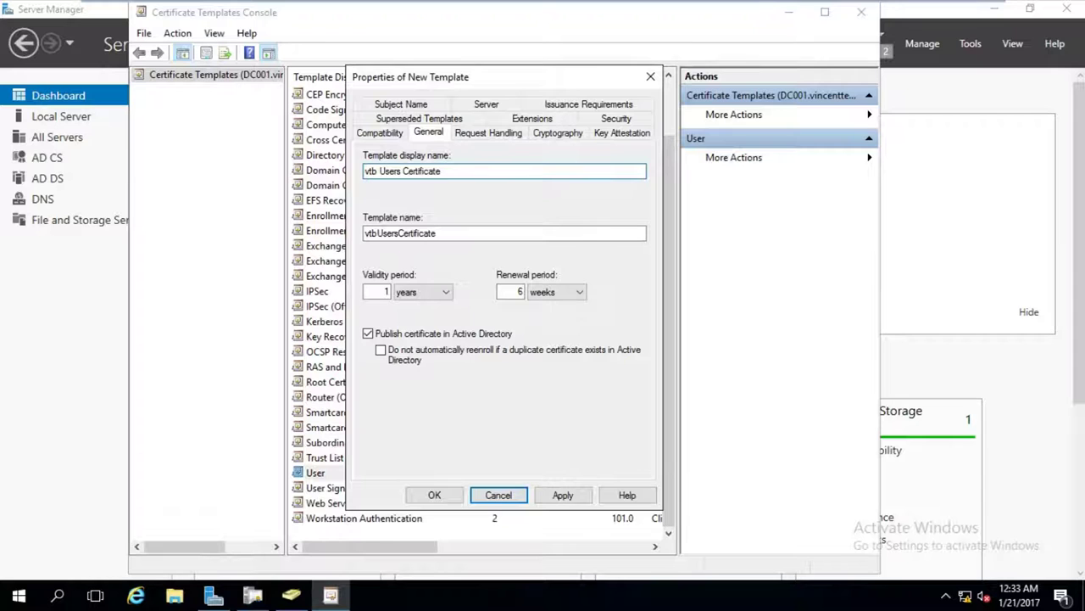
{"action": "double_click", "coordinate": [387, 292]}
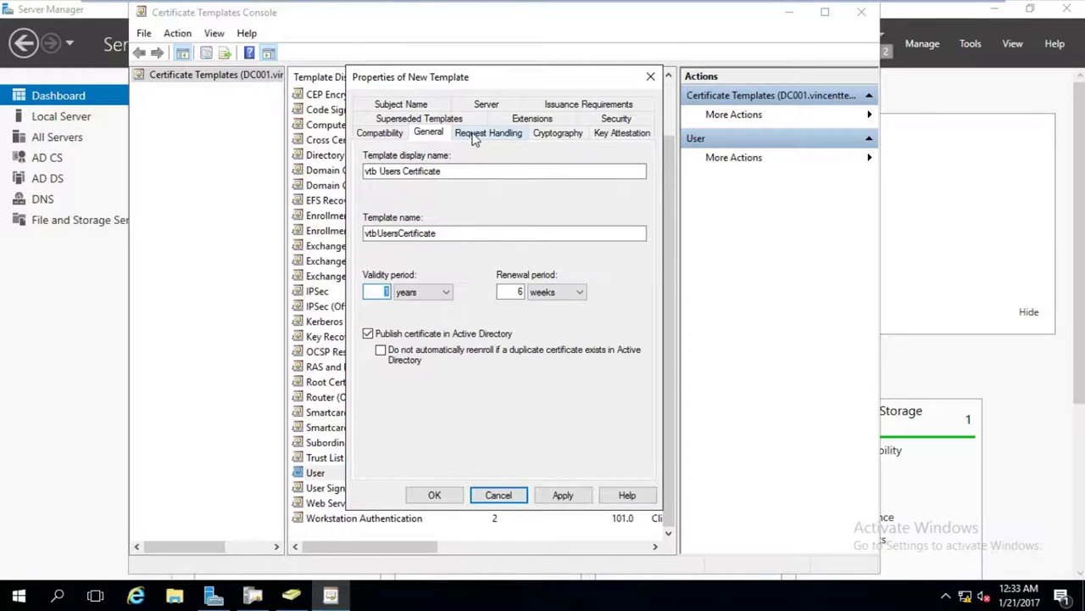
{"action": "left_click", "coordinate": [612, 117]}
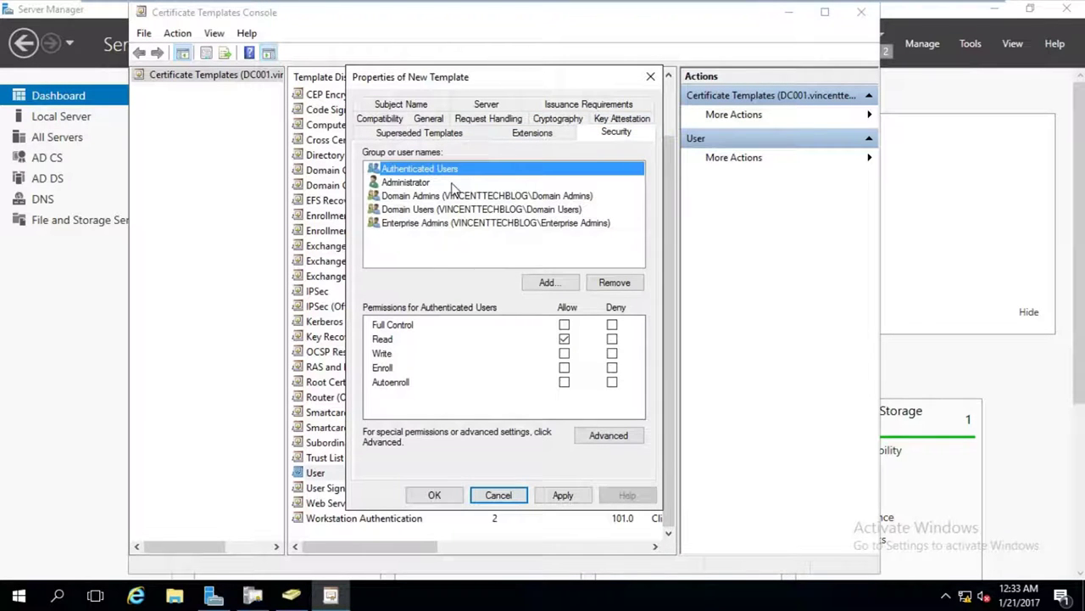
Allow Enroll and Autoenroll for Authenticated Users, and Autoenroll for Domain Admins, Domain Users (plus Read), Enterprise Admins.
{"action": "left_click", "coordinate": [564, 368]}
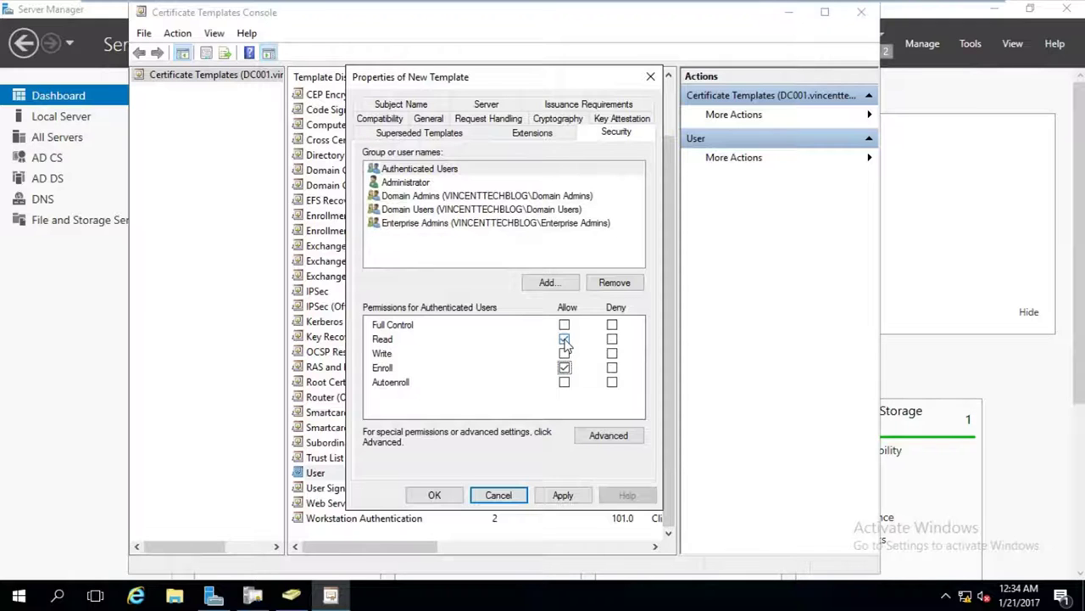
{"action": "left_click", "coordinate": [566, 386]}
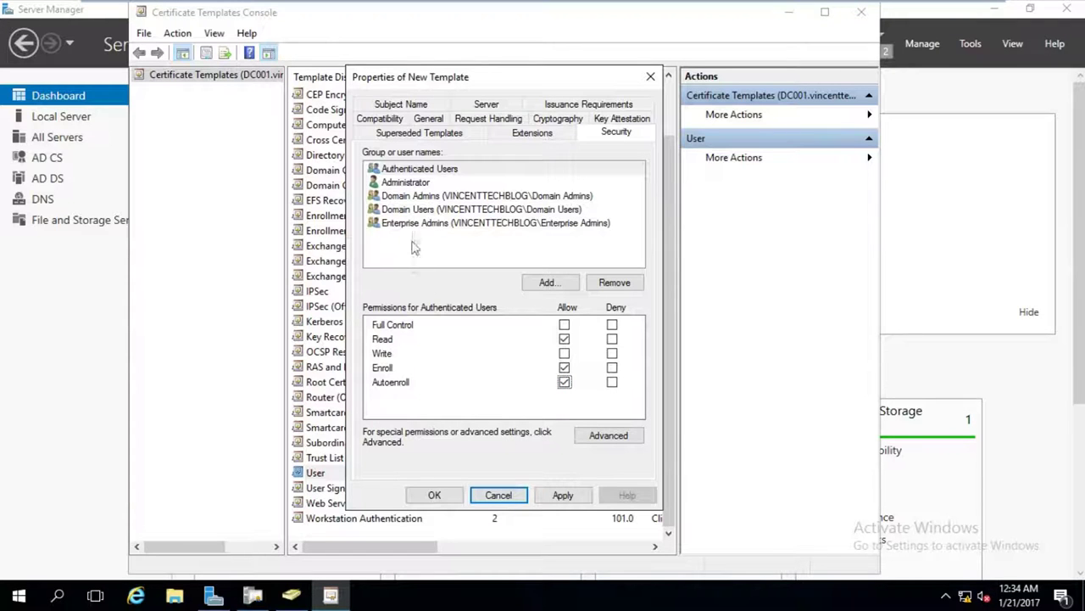
{"action": "left_click", "coordinate": [430, 198]}
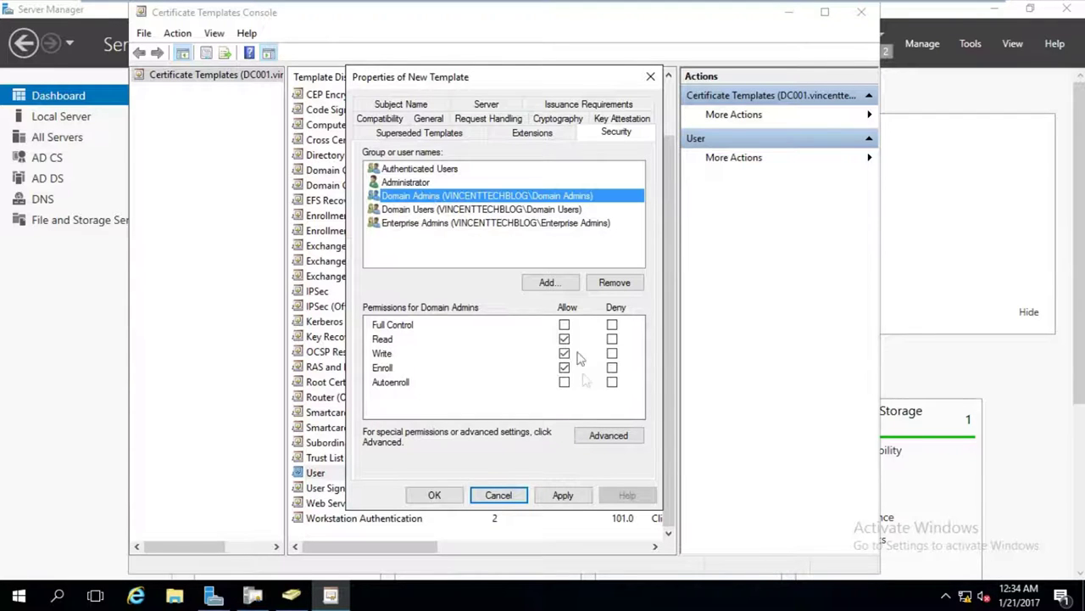
{"action": "left_click", "coordinate": [564, 382]}
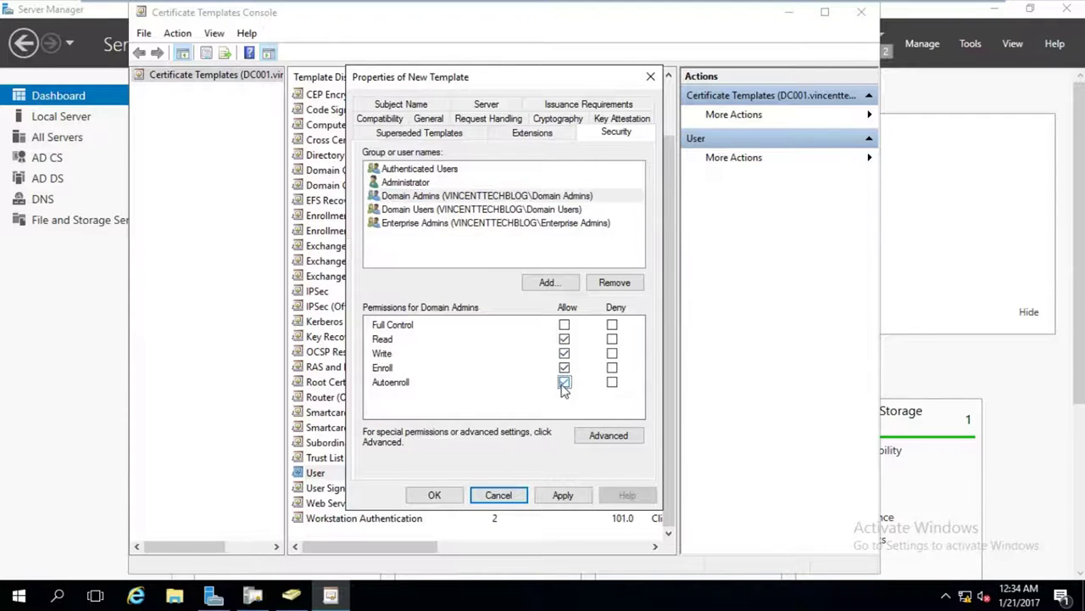
{"action": "left_click", "coordinate": [458, 210]}
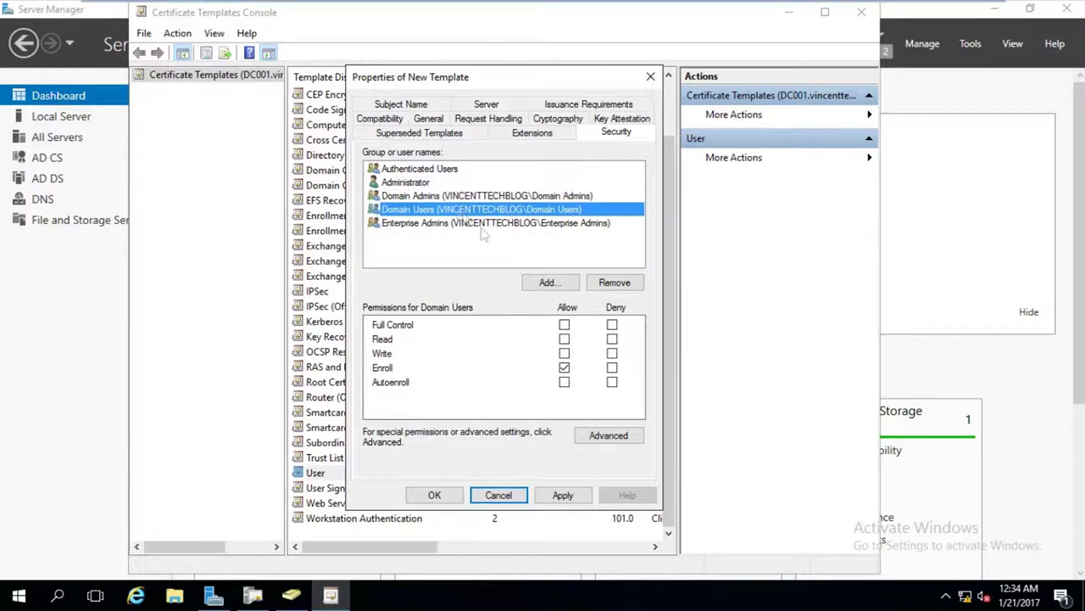
{"action": "left_click", "coordinate": [564, 338]}
{"action": "left_click", "coordinate": [564, 382]}
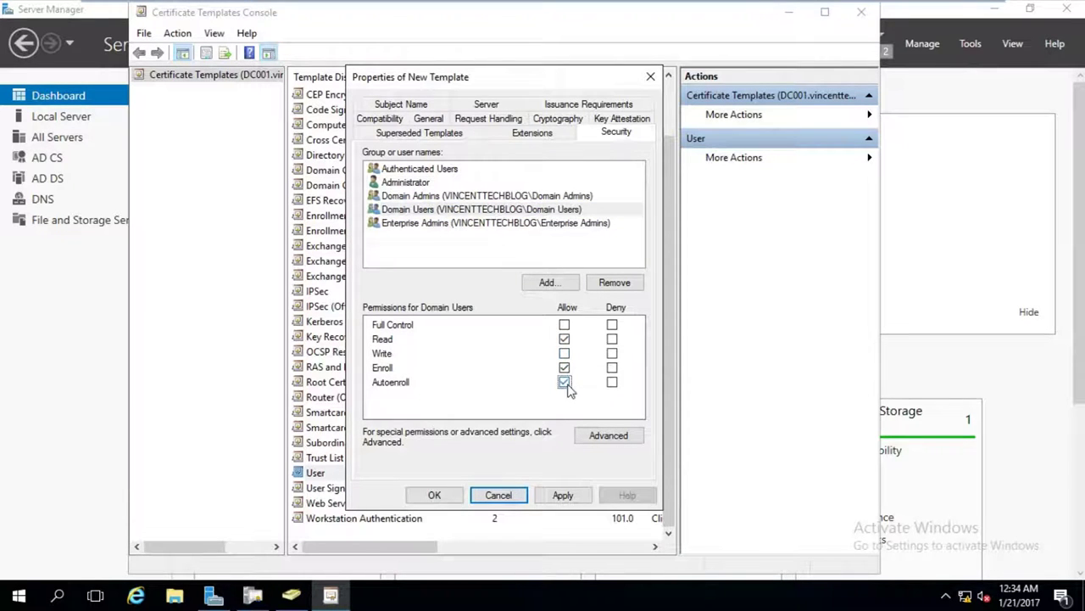
{"action": "left_click", "coordinate": [497, 225]}
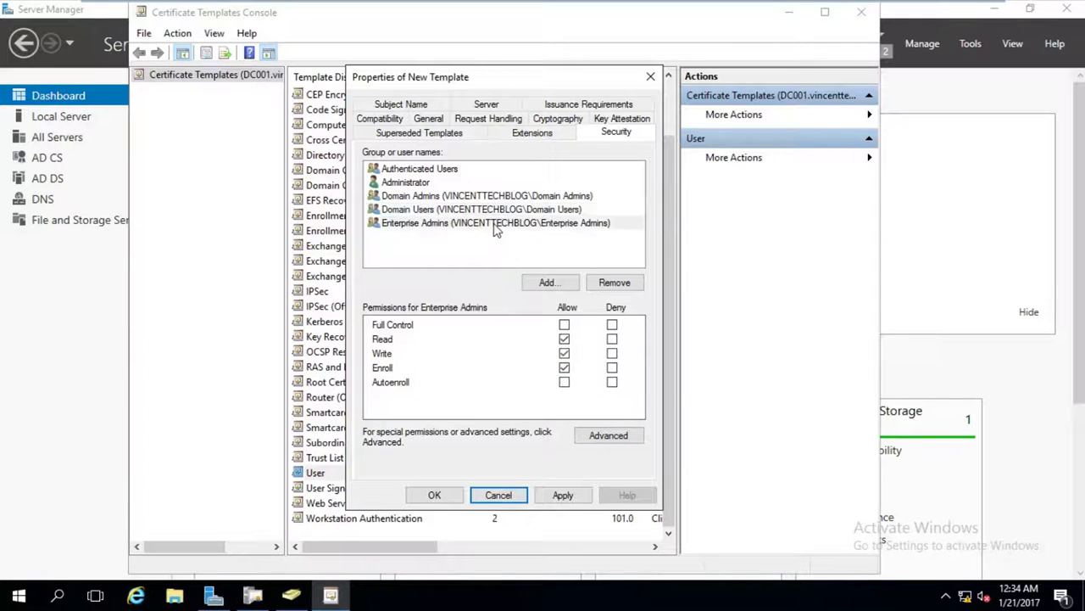
{"action": "left_click", "coordinate": [564, 382]}
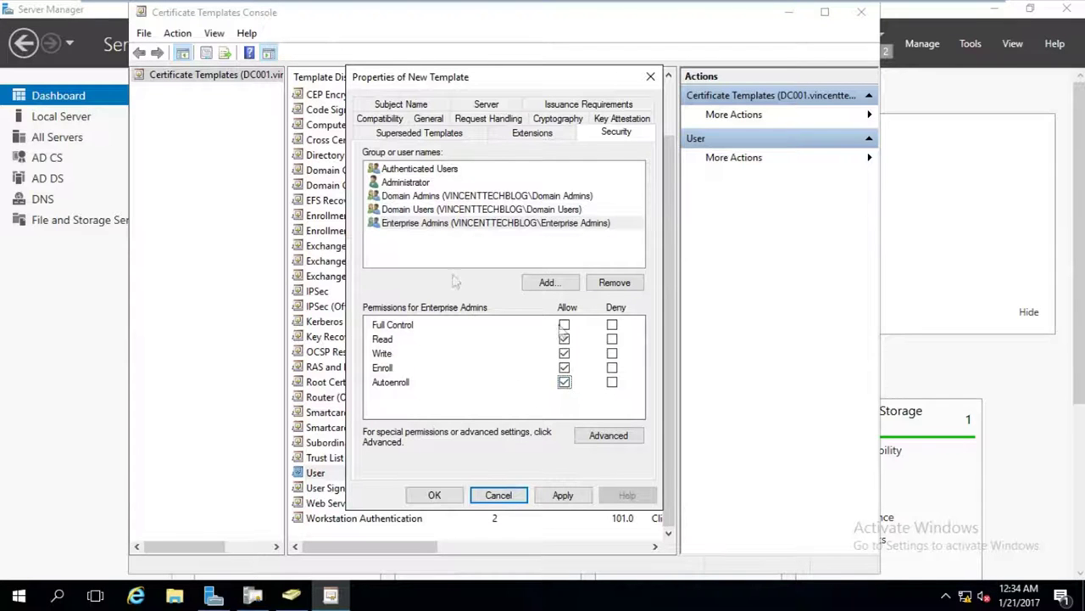
Review each group's permissions, then apply and save the vtb Users Certificate template.
{"action": "left_click", "coordinate": [462, 196]}
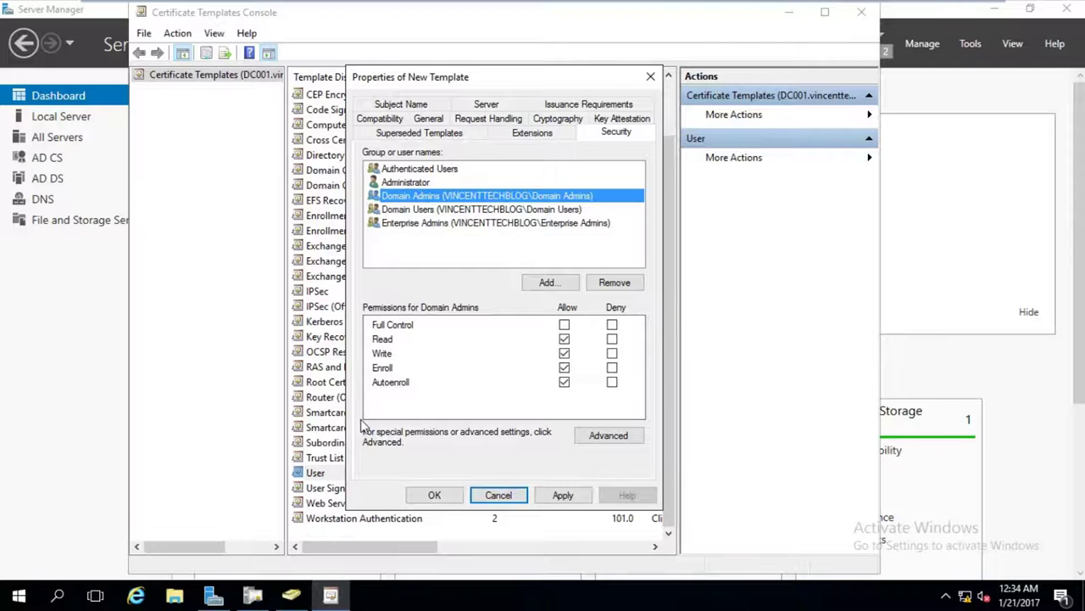
{"action": "left_click", "coordinate": [441, 172]}
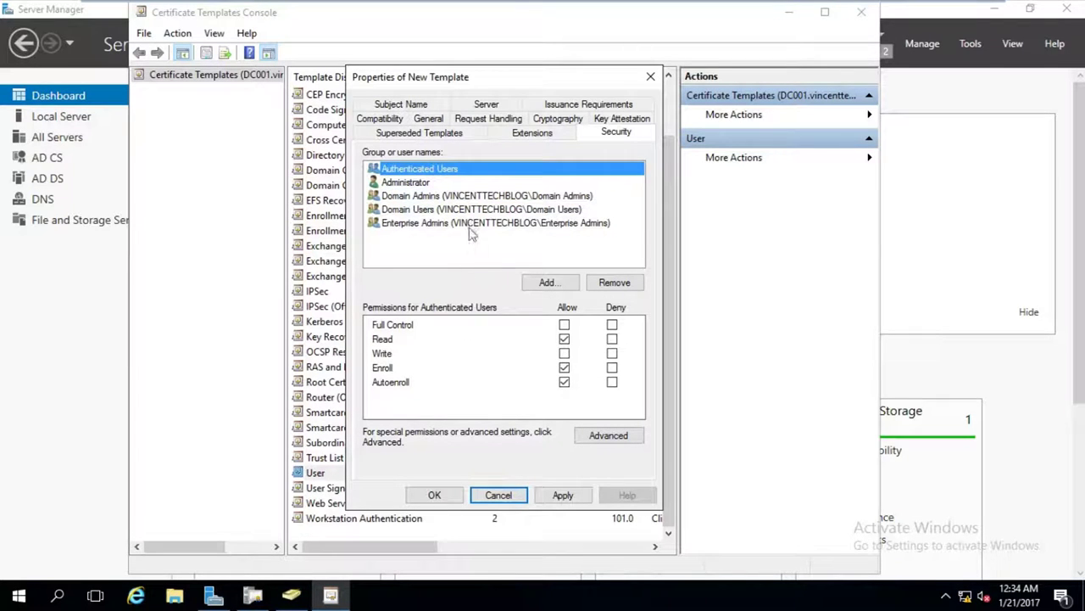
{"action": "left_click", "coordinate": [471, 224]}
{"action": "left_click", "coordinate": [471, 197]}
{"action": "left_click", "coordinate": [472, 211]}
{"action": "left_click", "coordinate": [473, 211], "text": "ctrl"}
{"action": "left_click", "coordinate": [478, 215]}
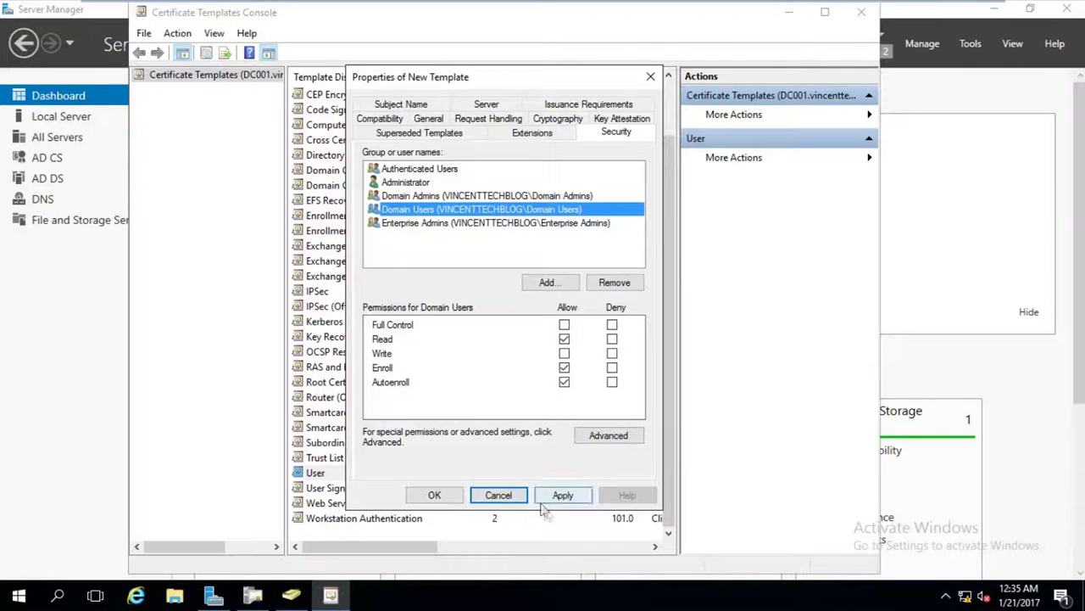
{"action": "left_click", "coordinate": [566, 497]}
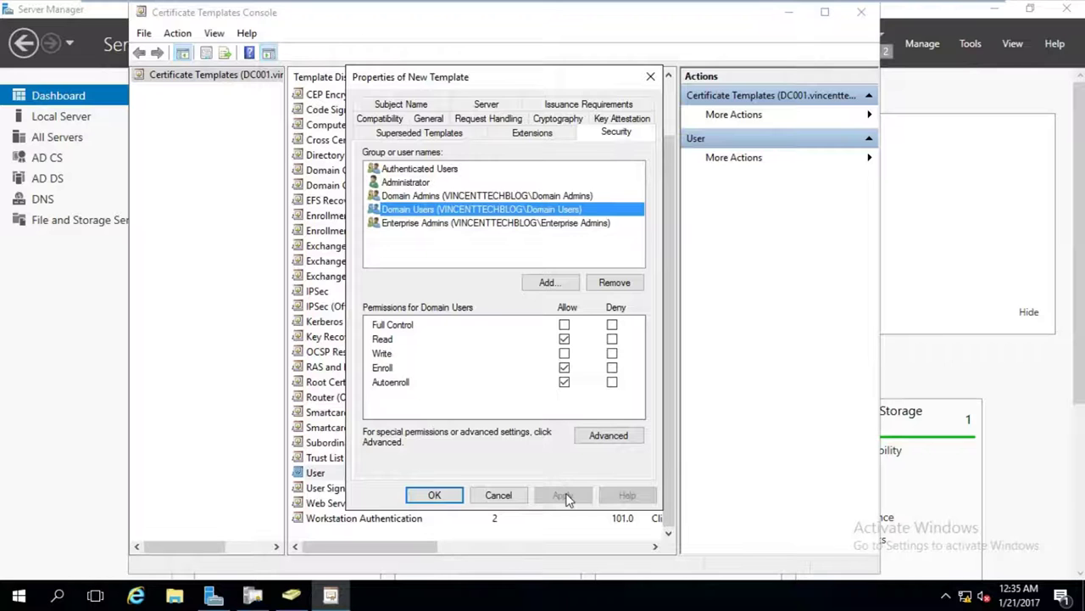
{"action": "left_click", "coordinate": [452, 499]}
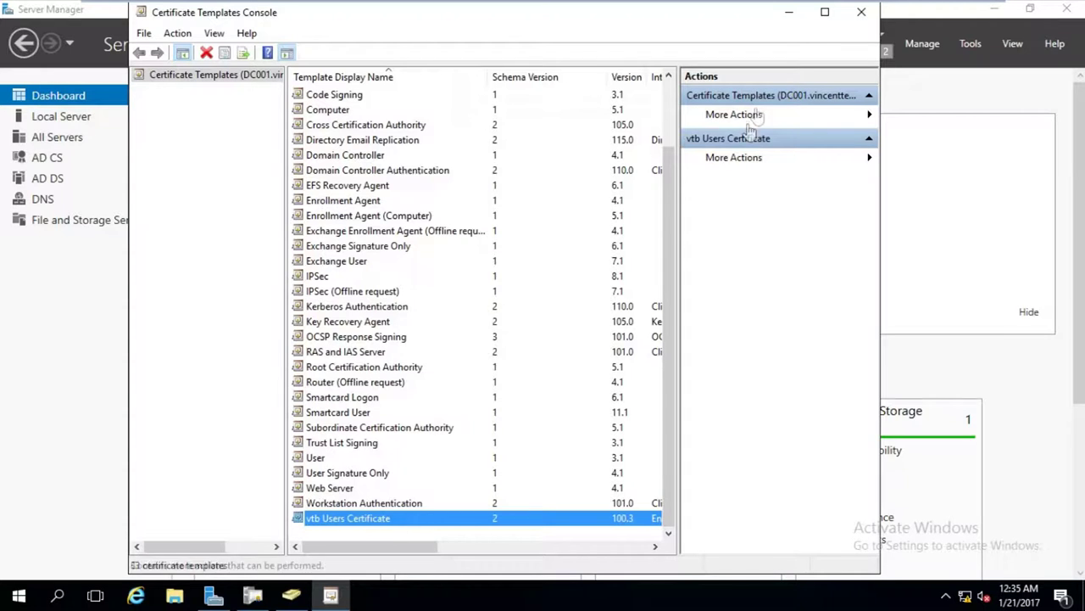
Close the template console and enable vtb Users Certificate as a template vtbCA issues.
{"action": "left_click", "coordinate": [862, 13]}
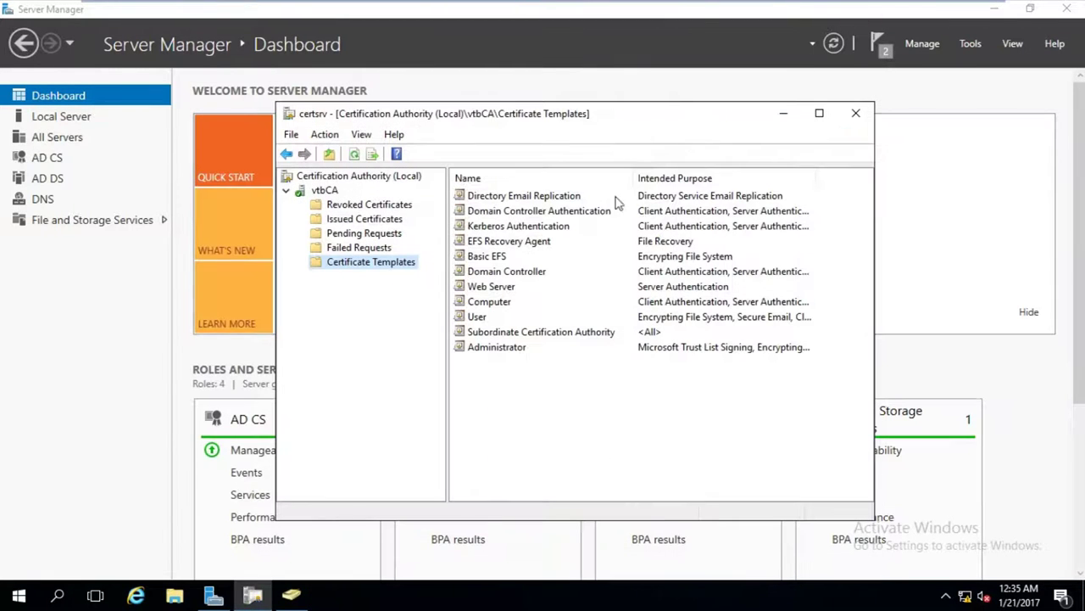
{"action": "right_click", "coordinate": [361, 268]}
{"action": "mouse_move", "coordinate": [424, 296]}
{"action": "left_click", "coordinate": [536, 302]}
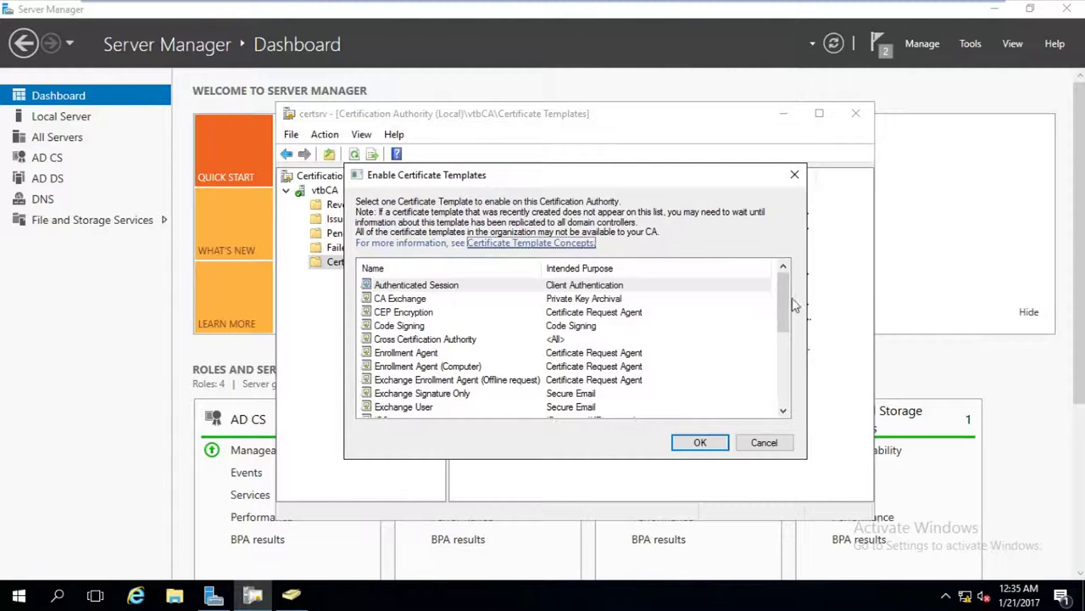
{"action": "left_click_drag", "start_coordinate": [786, 294], "coordinate": [786, 383]}
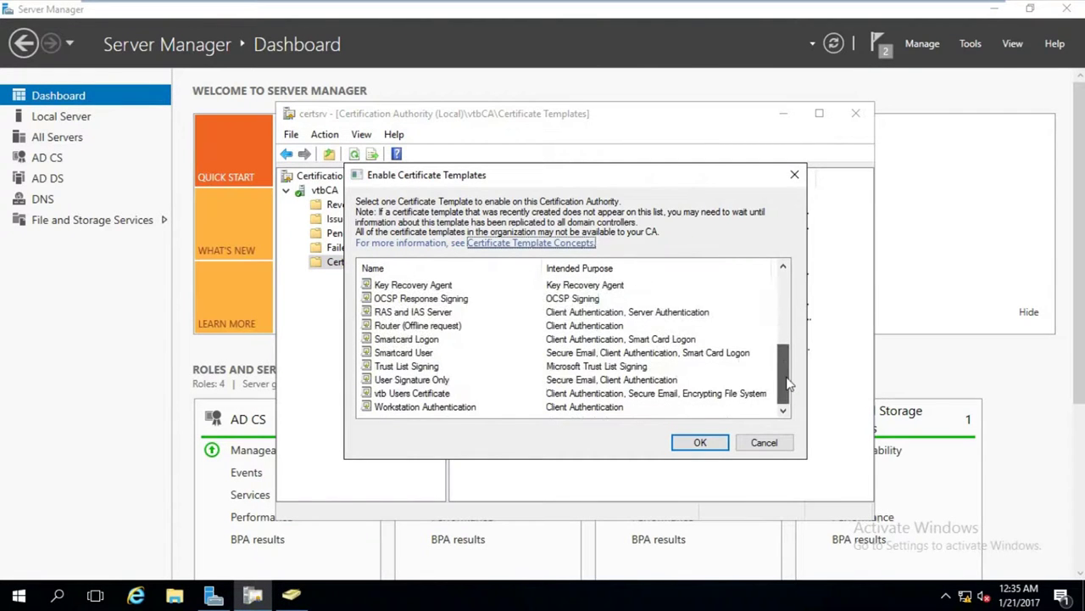
{"action": "left_click", "coordinate": [383, 395]}
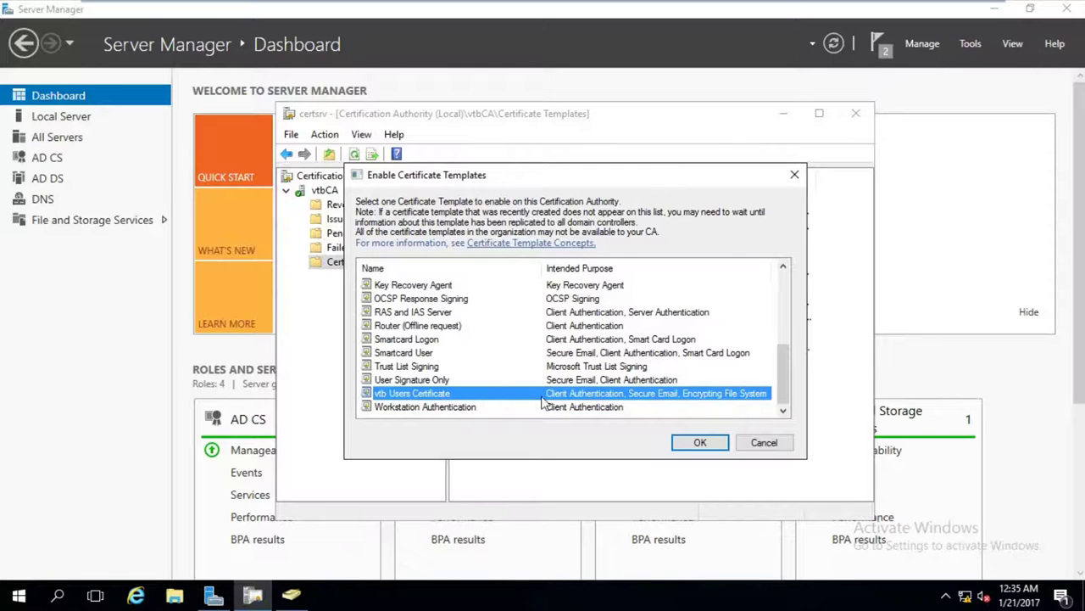
{"action": "left_click", "coordinate": [701, 442]}
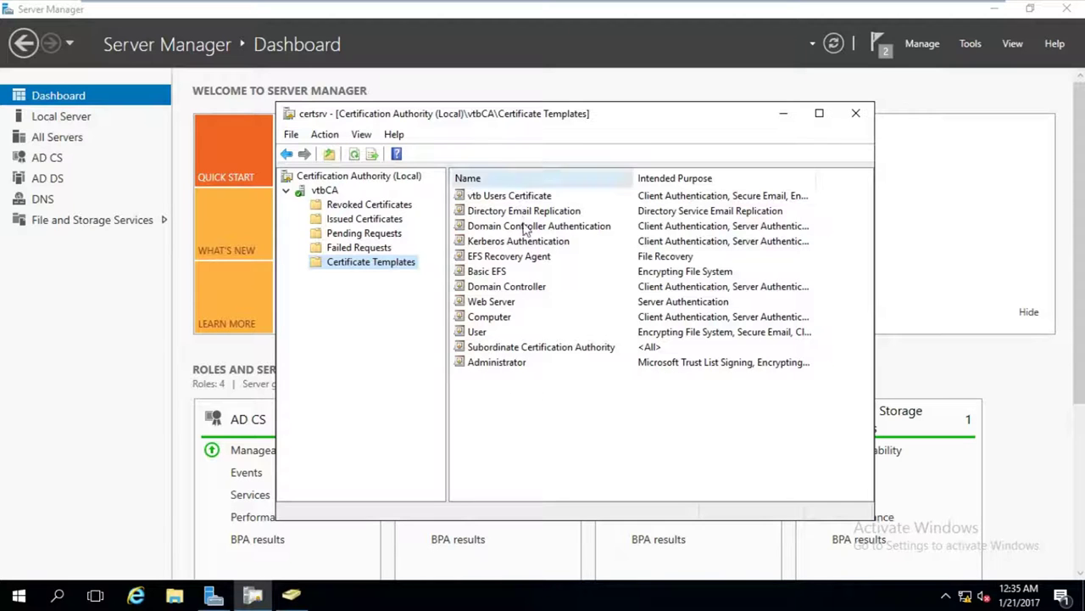
Inspect the vtb Users Certificate template's properties, then reselect the Certificate Templates folder.
{"action": "double_click", "coordinate": [523, 196]}
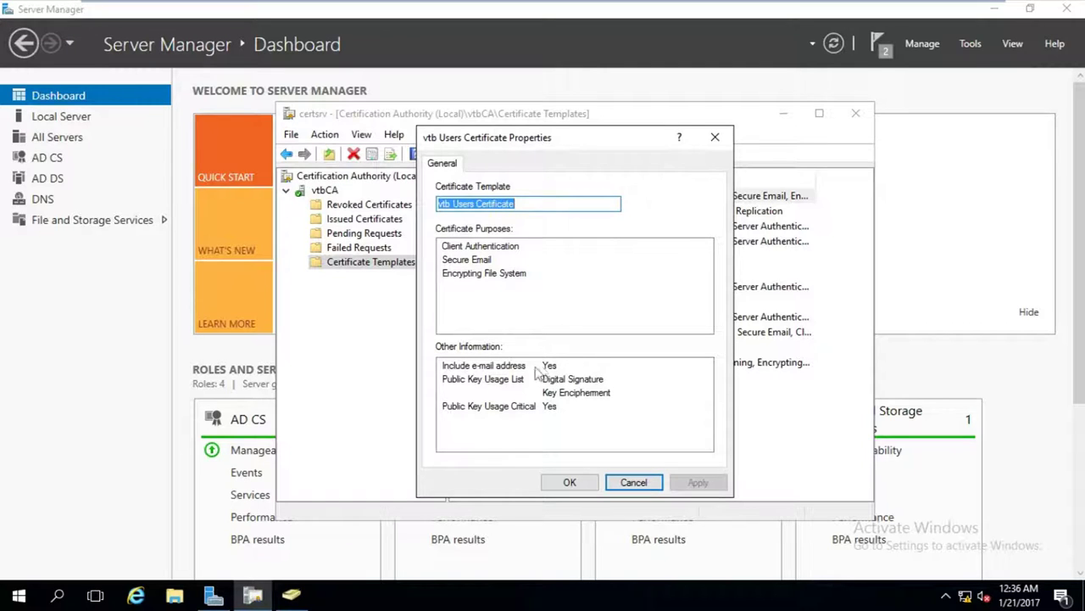
{"action": "left_click", "coordinate": [582, 483]}
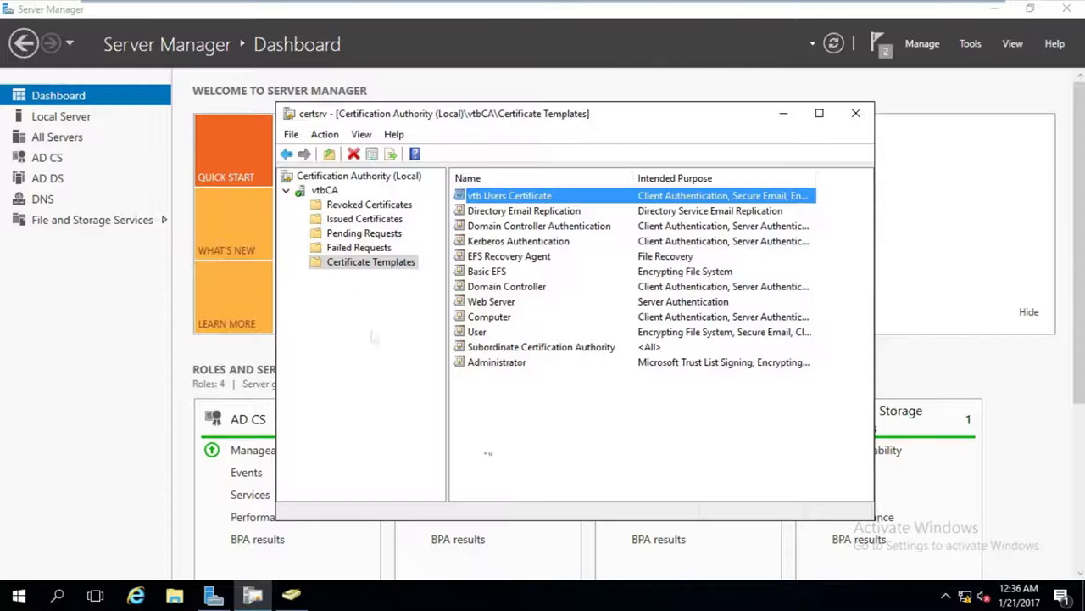
{"action": "left_click", "coordinate": [378, 265]}
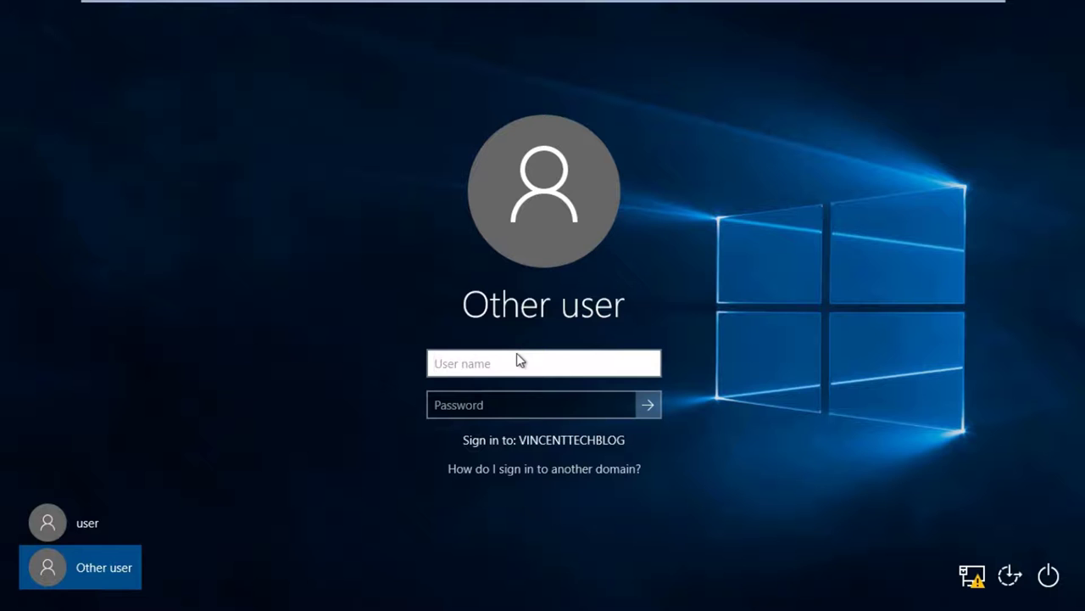
Sign in to Windows 10 with the domain user's name and password, correcting a mistyped password.
{"action": "type", "text": "ay"}
{"action": "key", "text": "Tab"}
{"action": "type", "text": "********"}
{"action": "key", "text": "BackSpace"}
{"action": "key", "text": "BackSpace"}
{"action": "key", "text": "BackSpace"}
{"action": "key", "text": "BackSpace"}
{"action": "key", "text": "BackSpace"}
{"action": "key", "text": "BackSpace"}
{"action": "key", "text": "BackSpace"}
{"action": "key", "text": "BackSpace"}
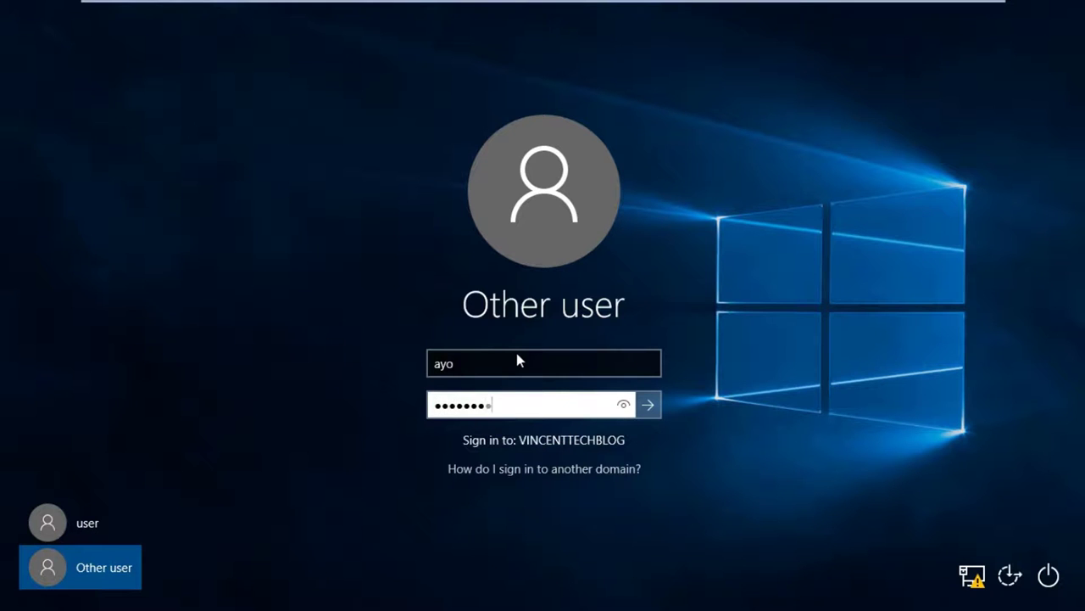
{"action": "type", "text": "**********"}
{"action": "key", "text": "Return"}
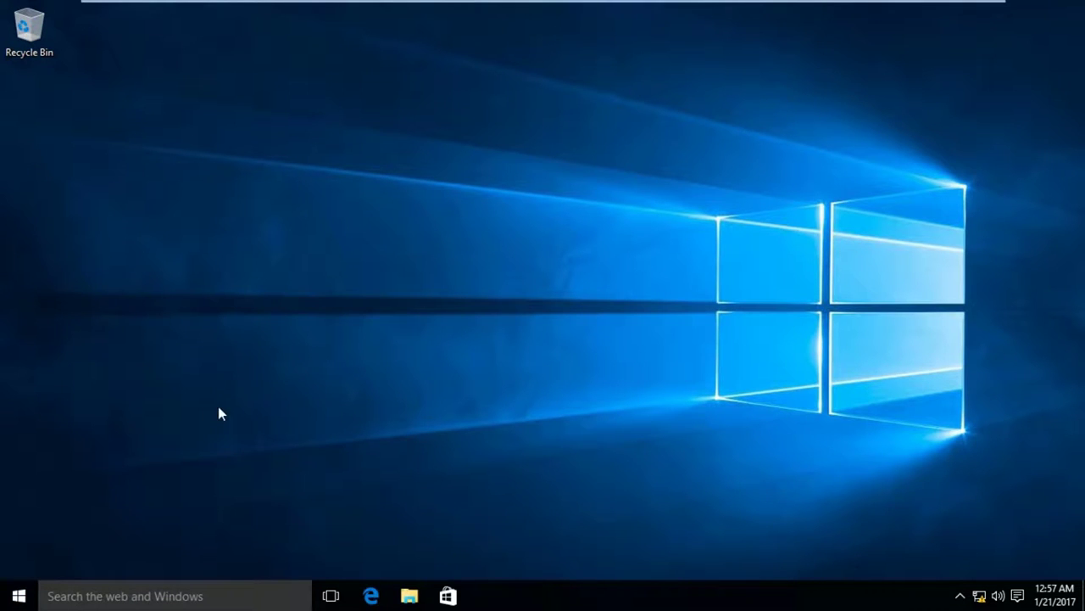
Run certmgr and view the current user's empty Personal certificate store.
{"action": "key", "text": "super+r"}
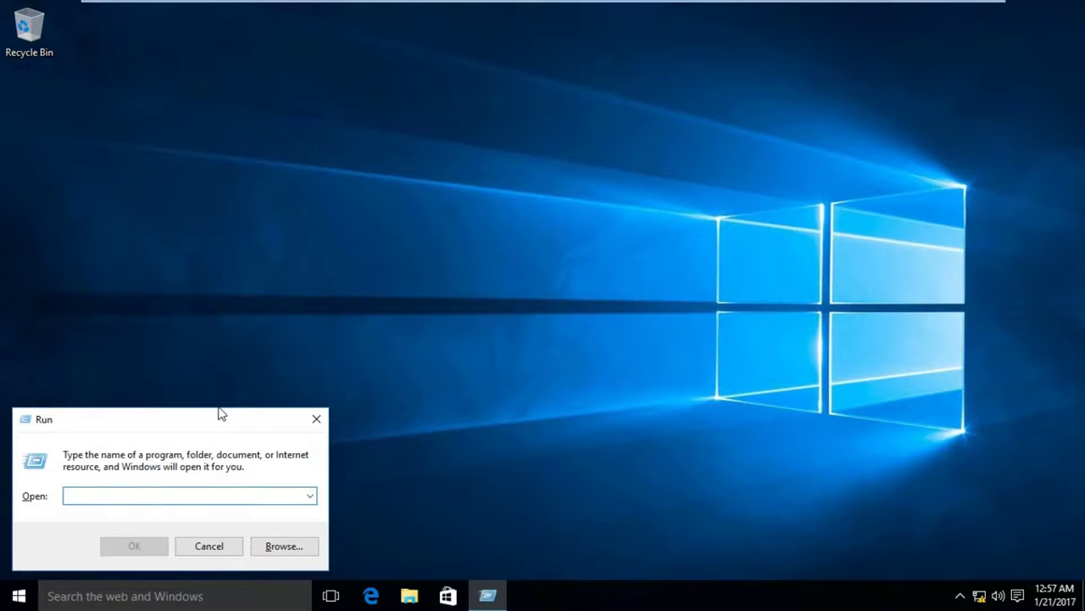
{"action": "type", "text": "cert"}
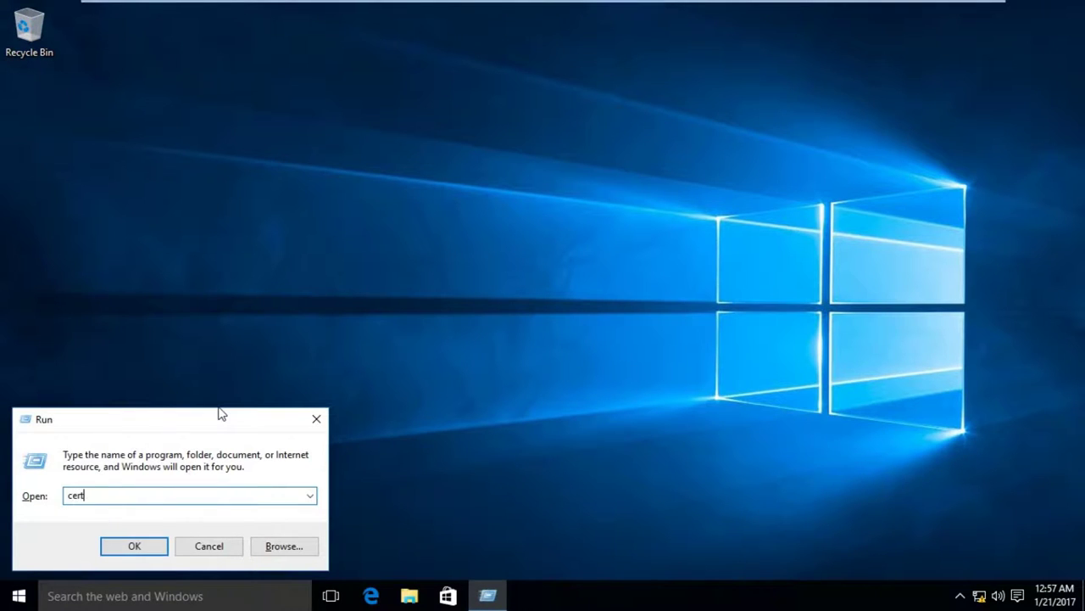
{"action": "type", "text": "mgr.msc"}
{"action": "key", "text": "Return"}
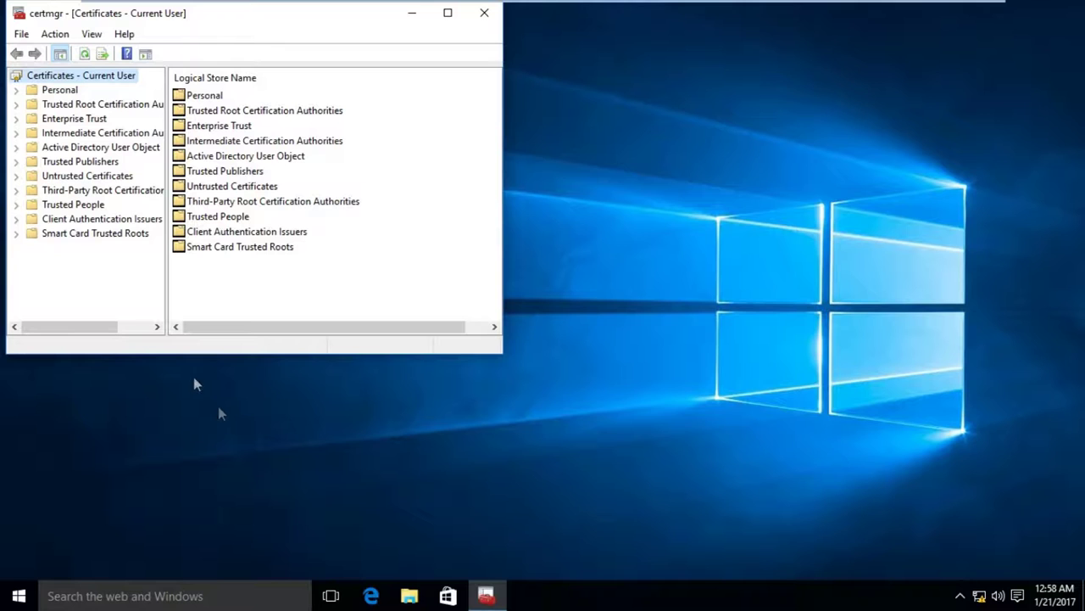
{"action": "left_click", "coordinate": [47, 91]}
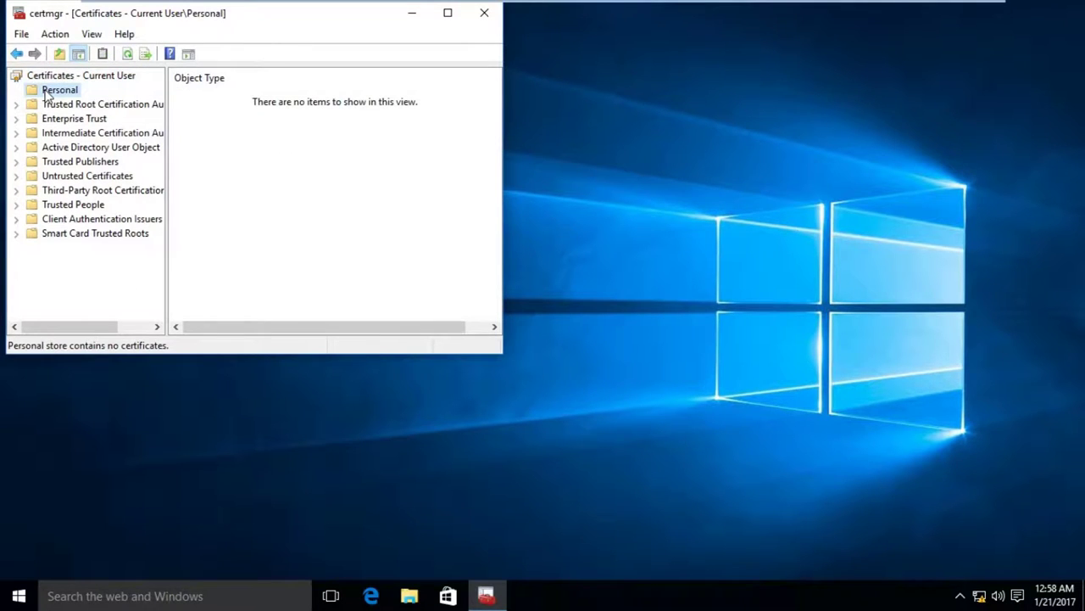
Search the Start menu for mmc and launch a blank management console.
{"action": "left_click", "coordinate": [70, 599]}
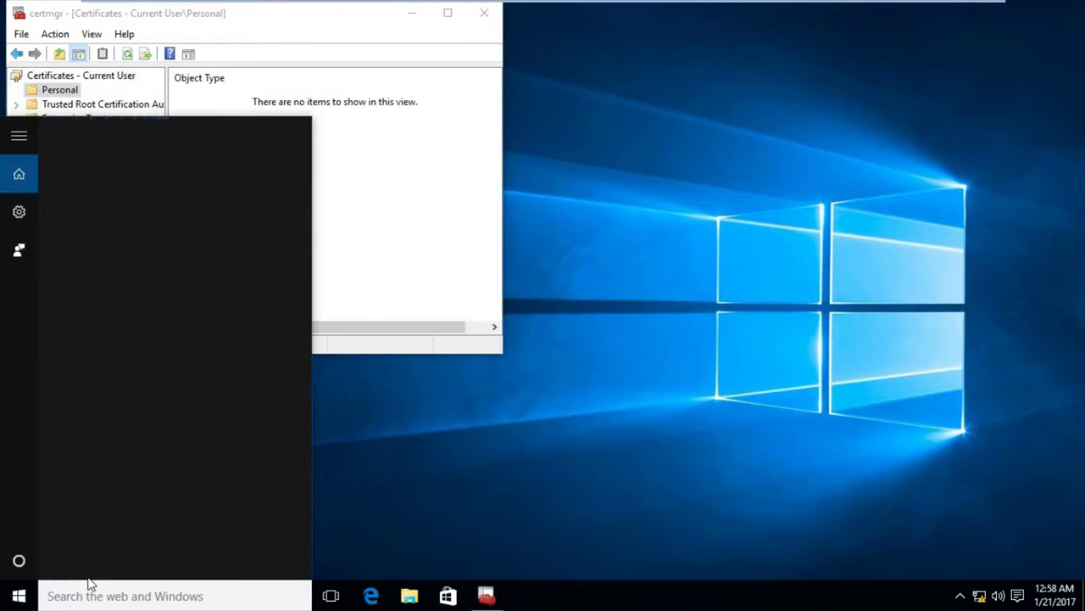
{"action": "type", "text": "mm"}
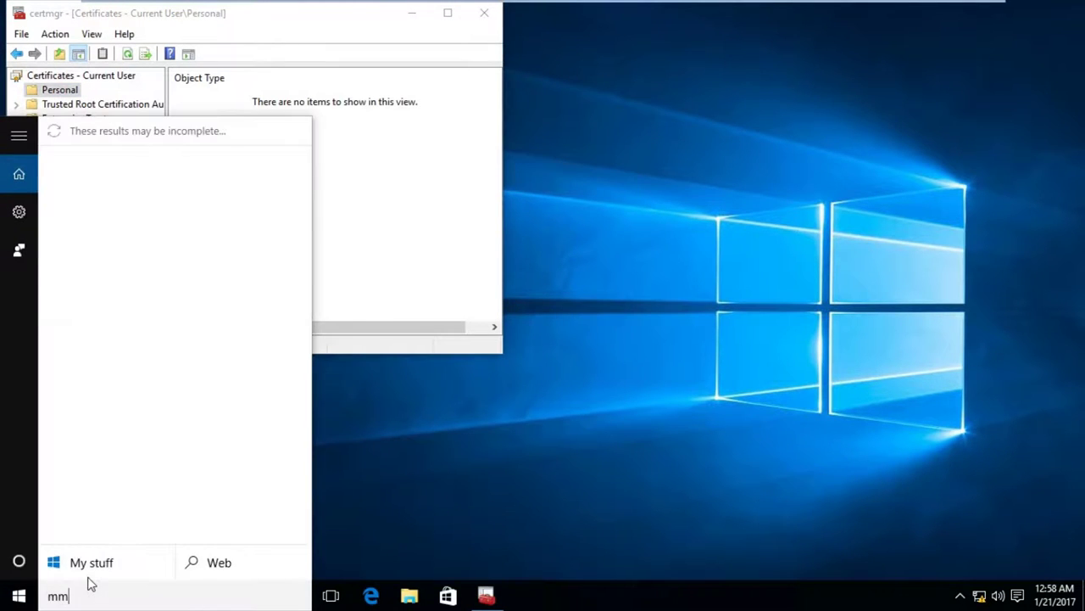
{"action": "type", "text": "c"}
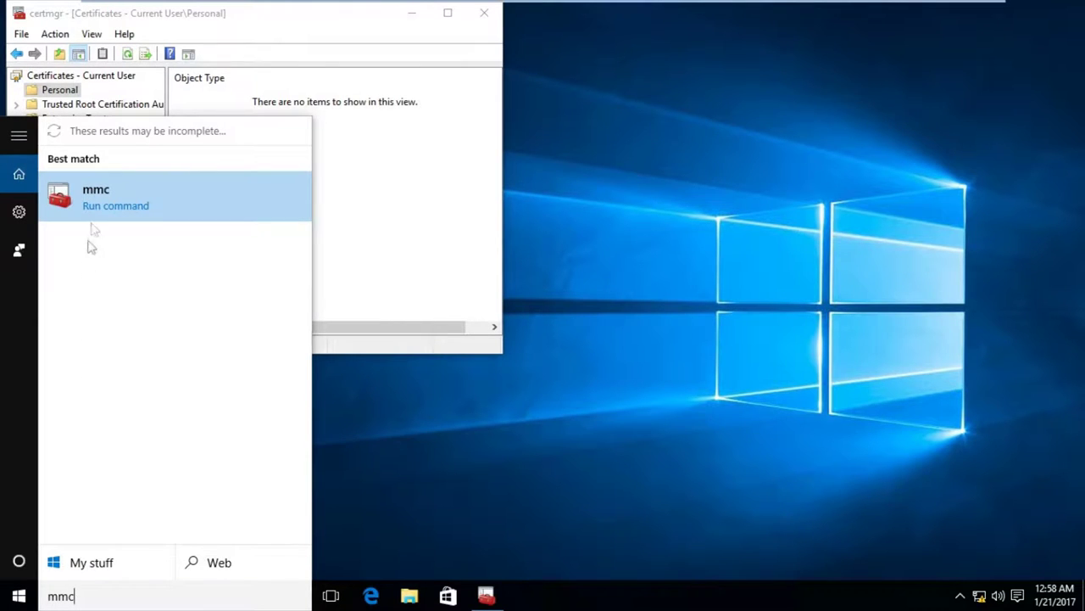
{"action": "left_click", "coordinate": [94, 201]}
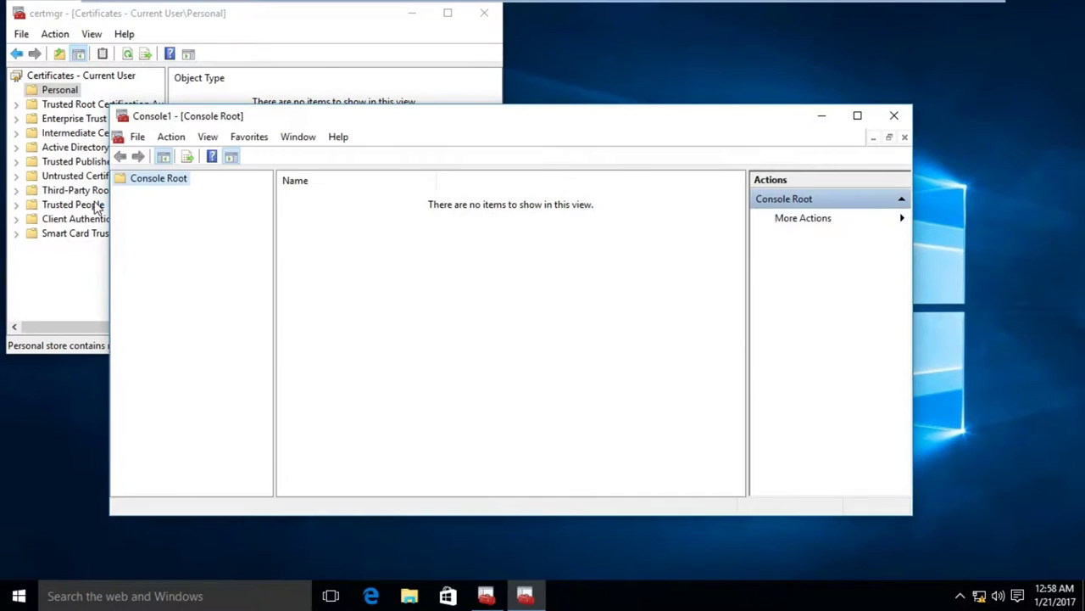
Add the Certificates snap-in for the current user and open its Personal store.
{"action": "left_click", "coordinate": [137, 137]}
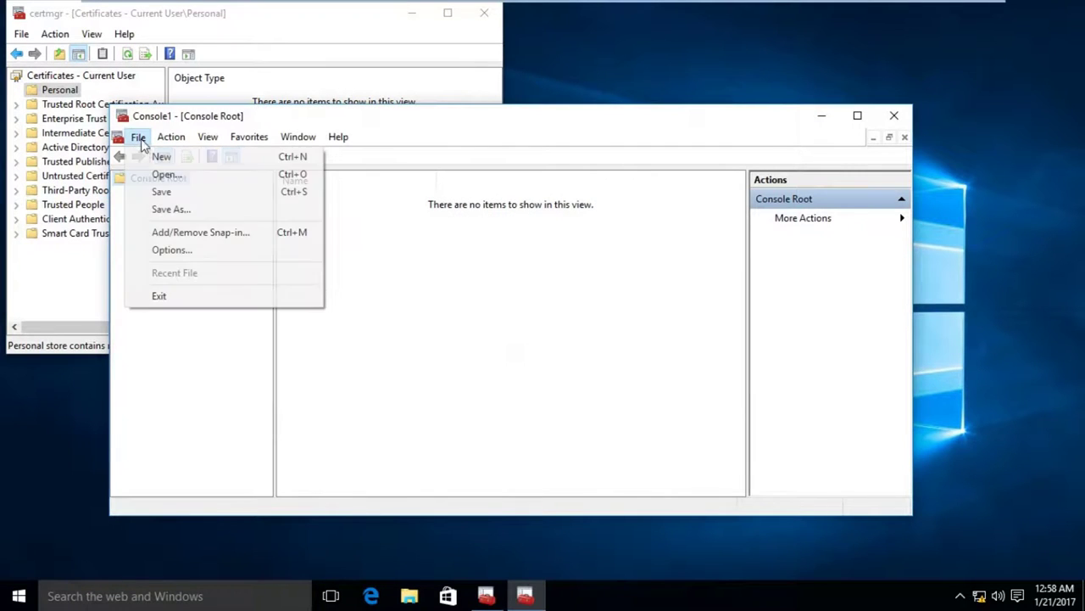
{"action": "left_click", "coordinate": [168, 233]}
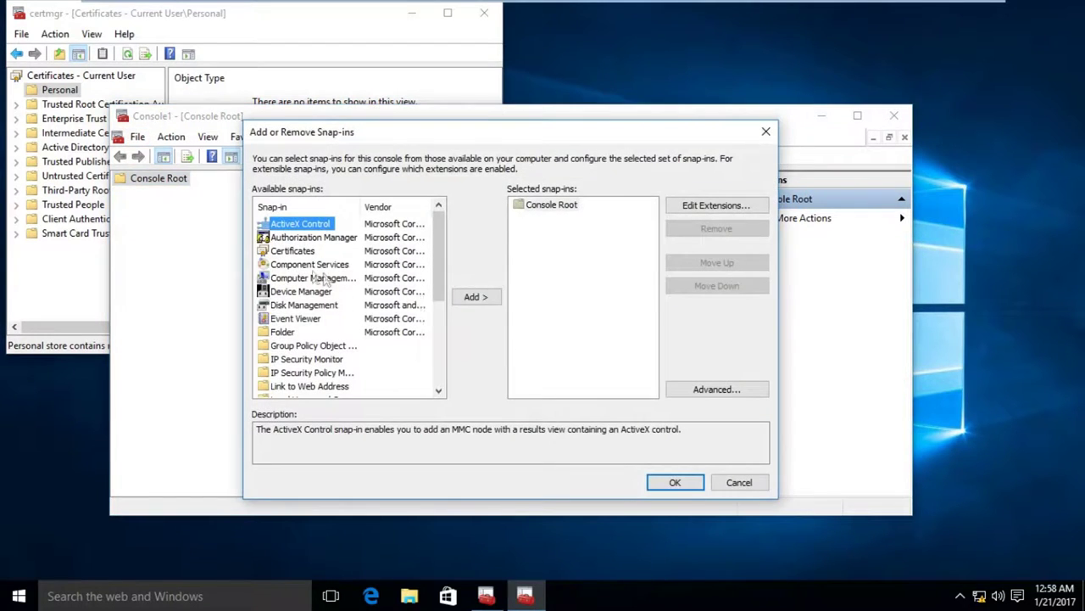
{"action": "left_click", "coordinate": [297, 252]}
{"action": "left_click", "coordinate": [470, 296]}
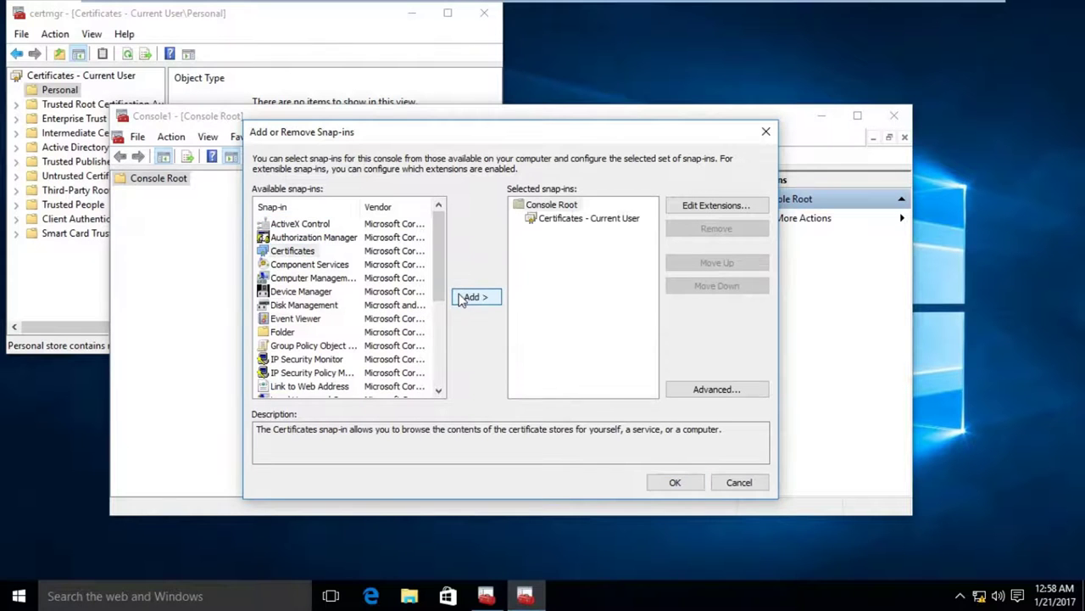
{"action": "left_click", "coordinate": [663, 487]}
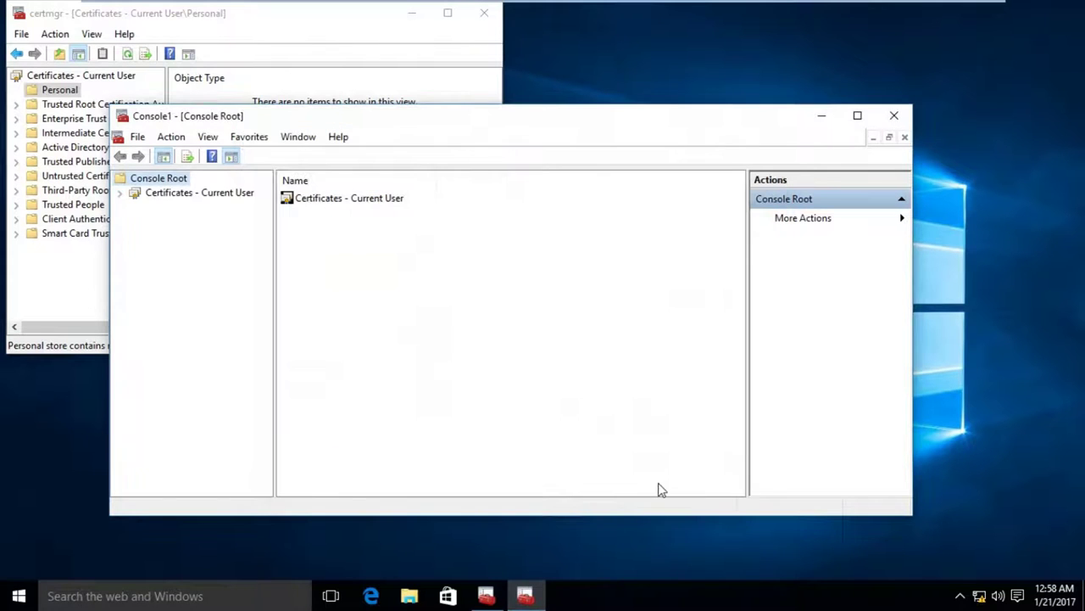
{"action": "left_click", "coordinate": [125, 193]}
{"action": "left_click", "coordinate": [147, 208]}
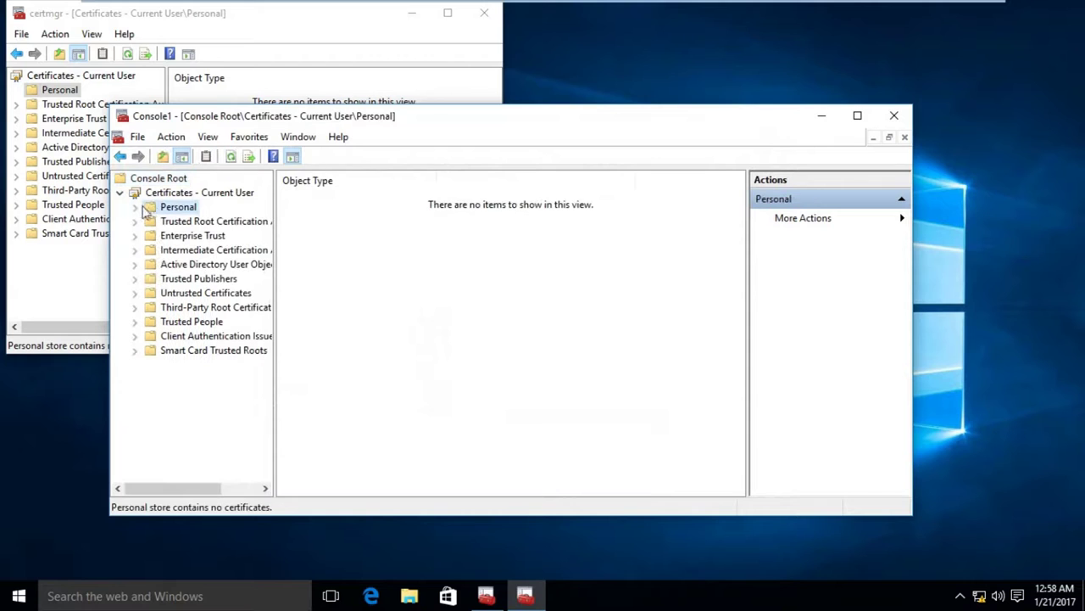
Bring the certmgr window forward, move it aside, and close it.
{"action": "left_click", "coordinate": [195, 88]}
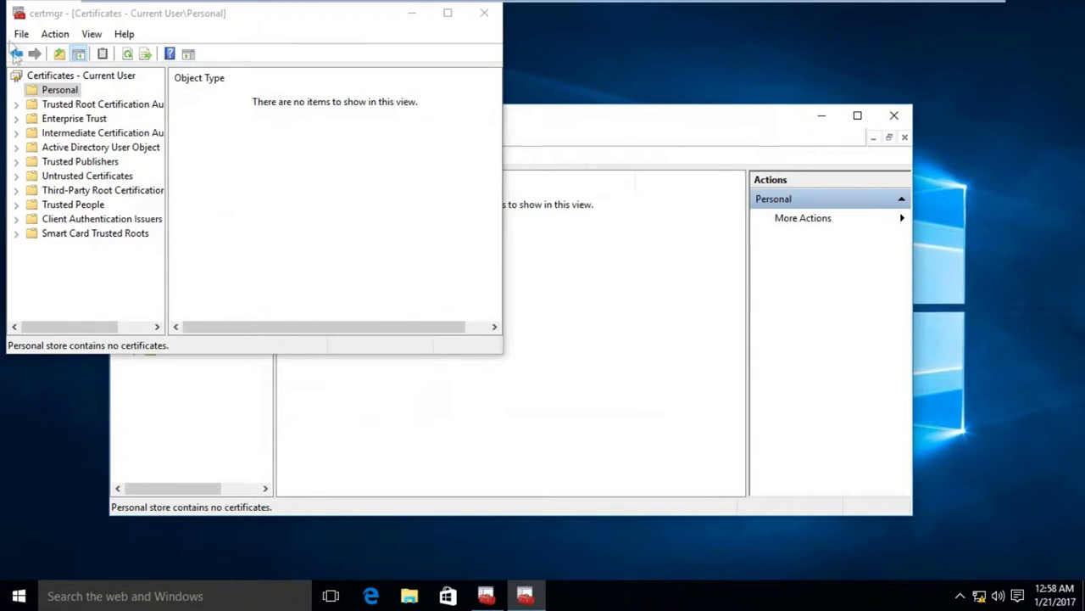
{"action": "left_click_drag", "start_coordinate": [123, 12], "coordinate": [153, 172]}
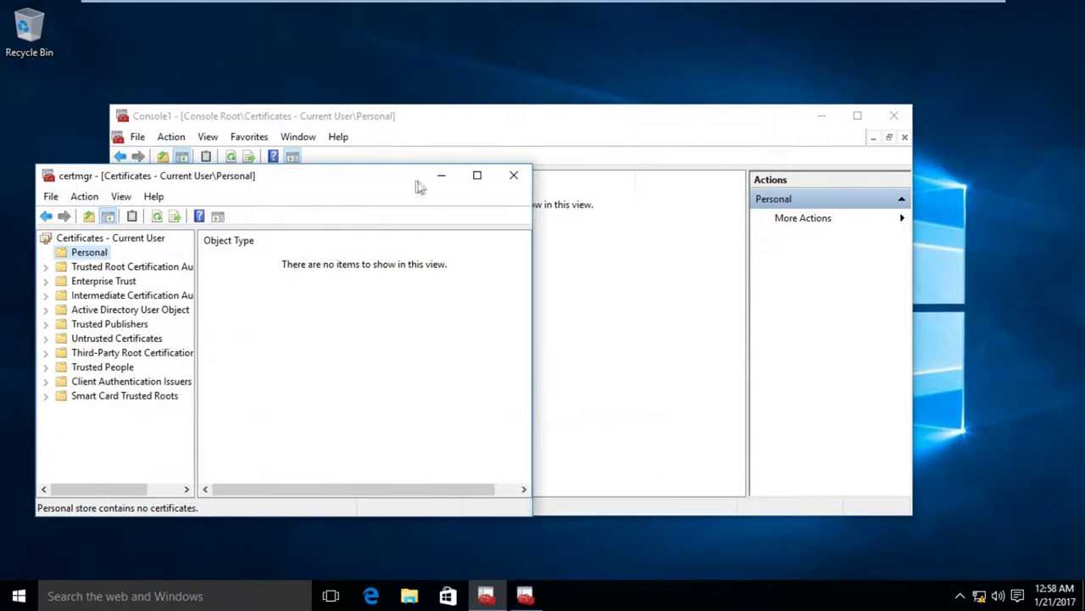
{"action": "left_click", "coordinate": [514, 175]}
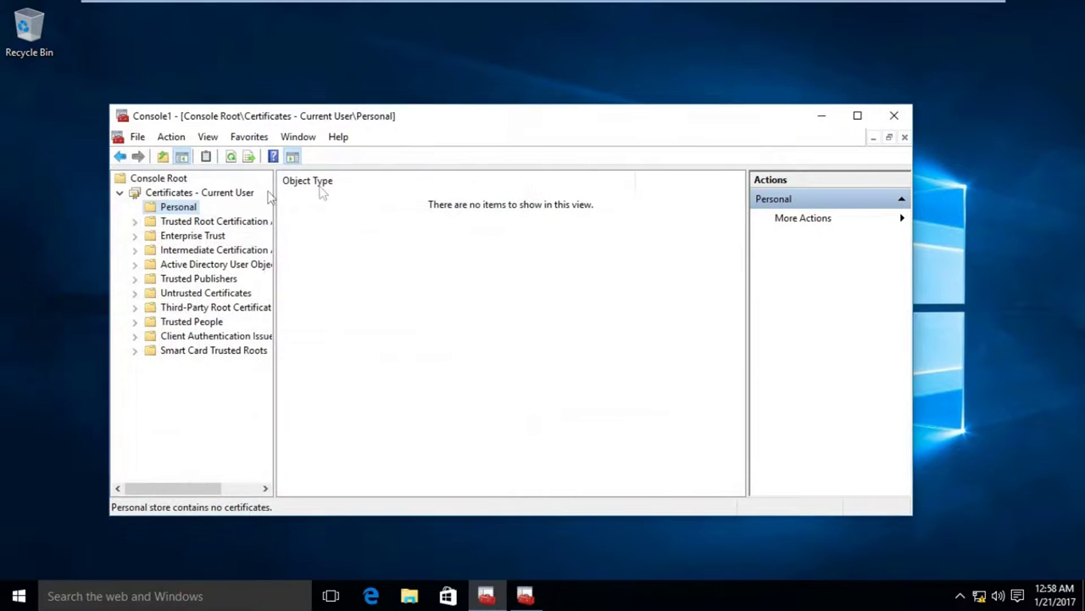
Start a new certificate request for the Personal store via All Tasks.
{"action": "right_click", "coordinate": [181, 211]}
{"action": "mouse_move", "coordinate": [271, 245]}
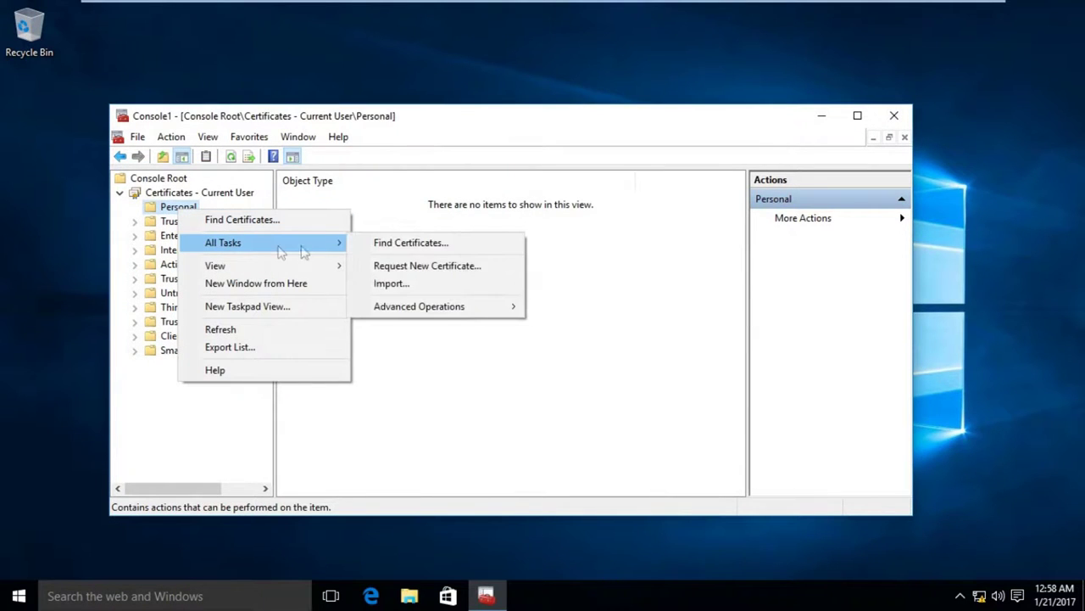
{"action": "left_click", "coordinate": [370, 271]}
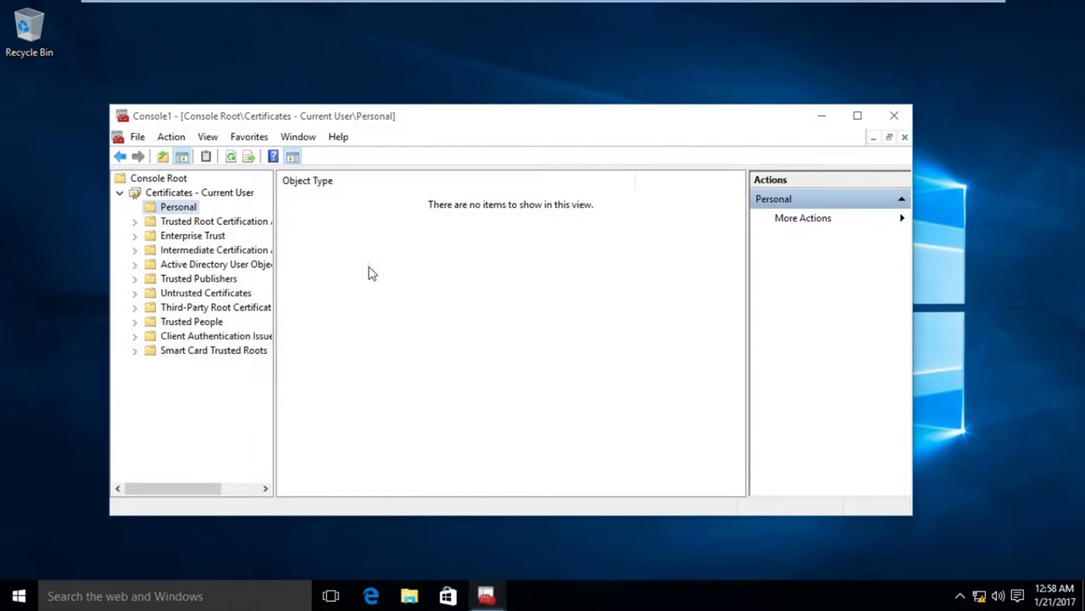
Enroll vtb Users Certificate under Active Directory Enrollment Policy, check its details, and open Personal > Certificates.
{"action": "left_click", "coordinate": [677, 479]}
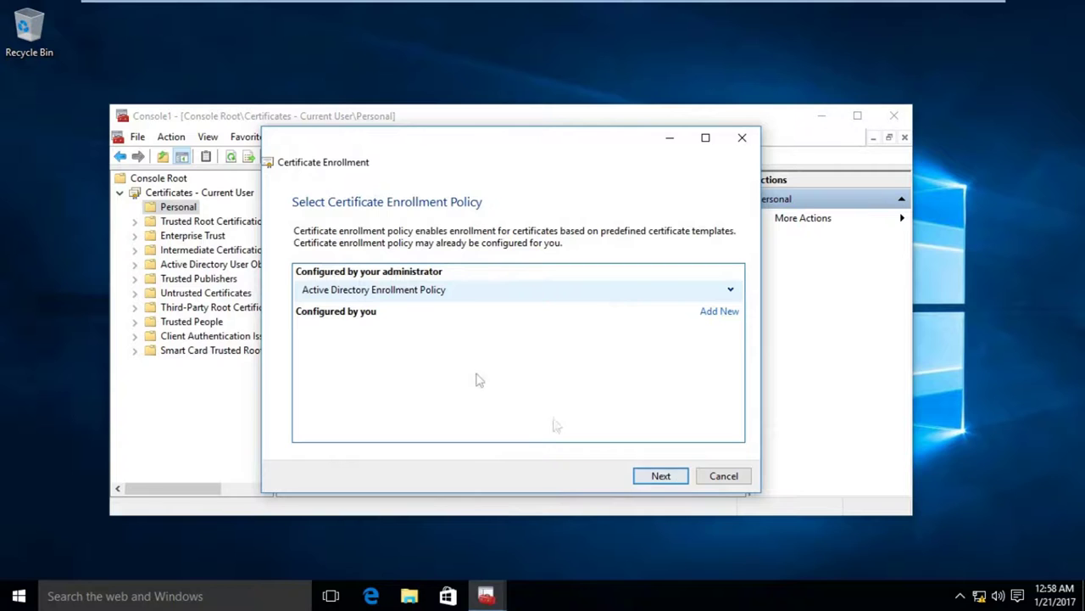
{"action": "left_click", "coordinate": [662, 477]}
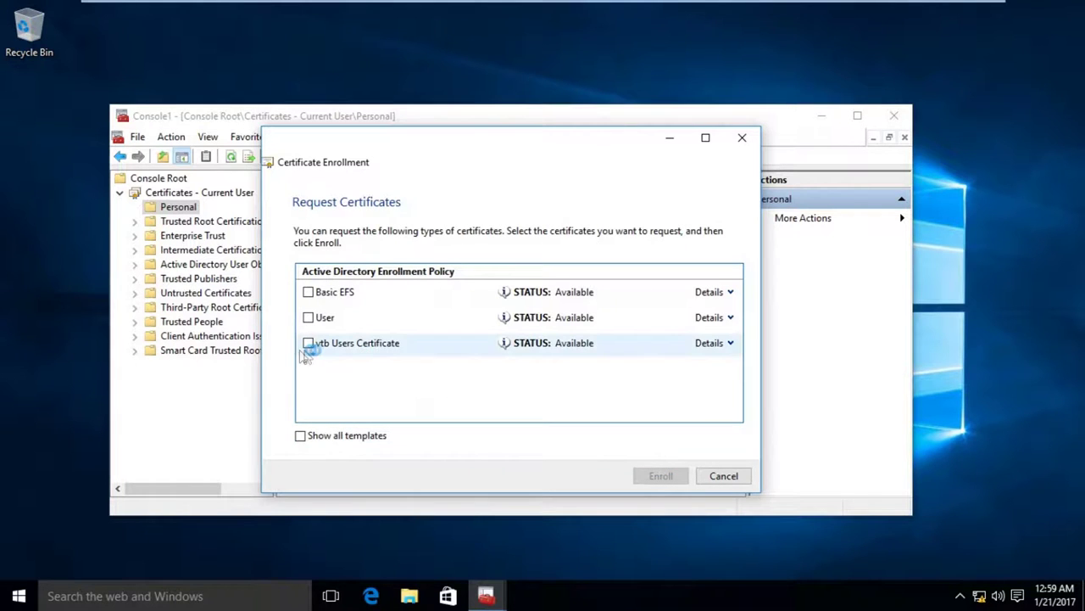
{"action": "left_click", "coordinate": [308, 344]}
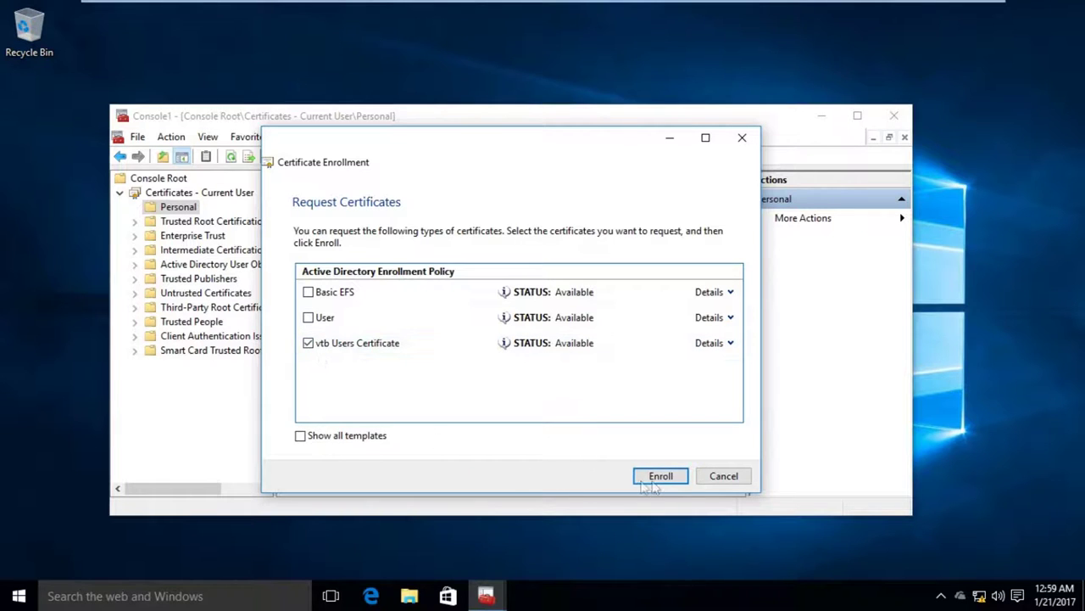
{"action": "left_click", "coordinate": [655, 479]}
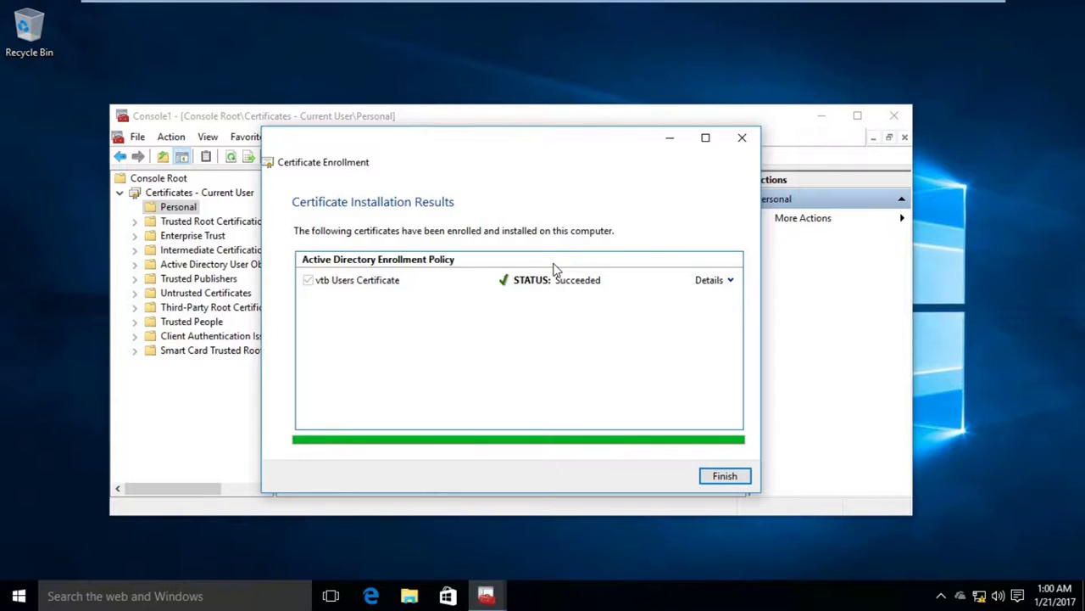
{"action": "left_click", "coordinate": [731, 280]}
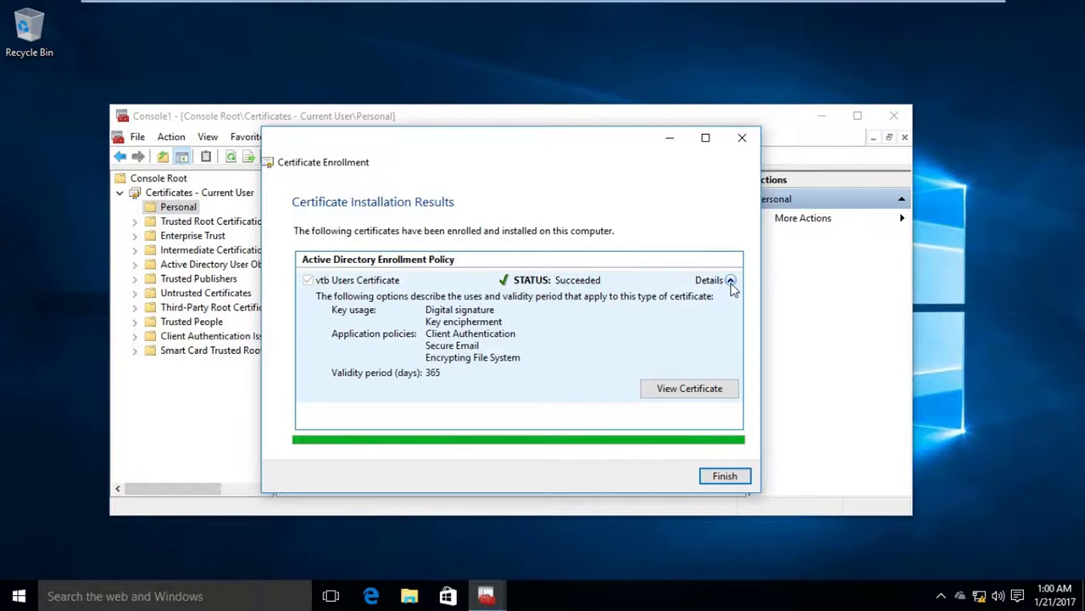
{"action": "left_click", "coordinate": [719, 480]}
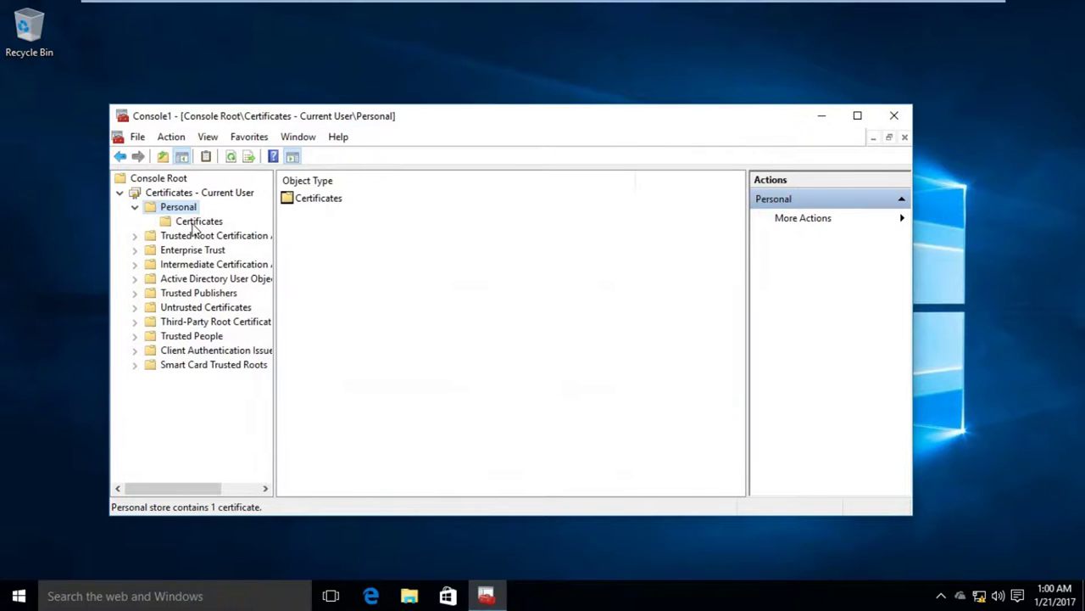
{"action": "left_click", "coordinate": [195, 222]}
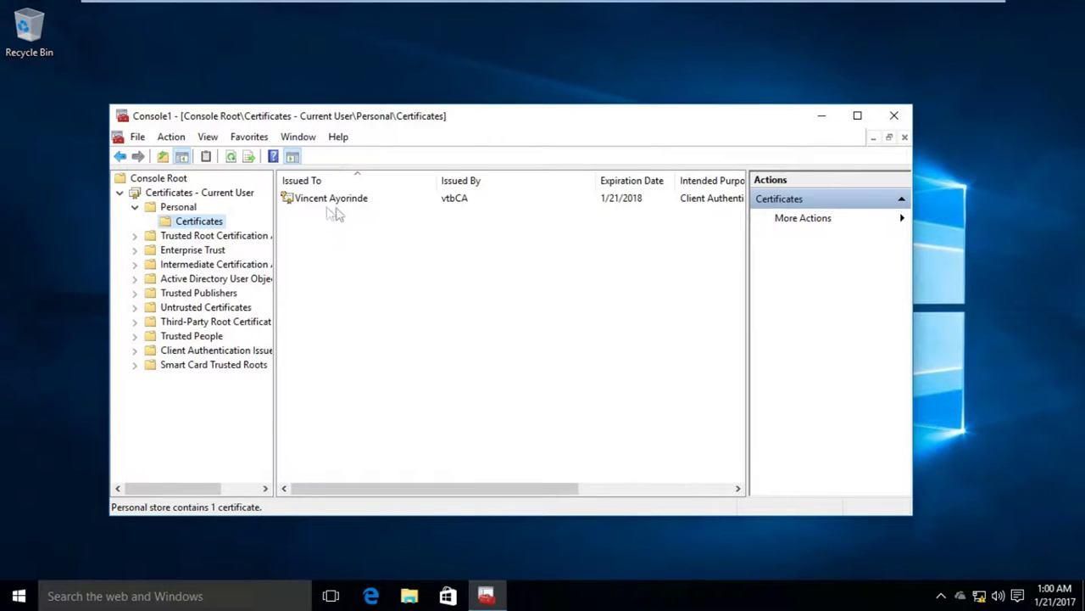
Open the new user certificate and read its e-mail protection and disk encryption purposes.
{"action": "double_click", "coordinate": [343, 204]}
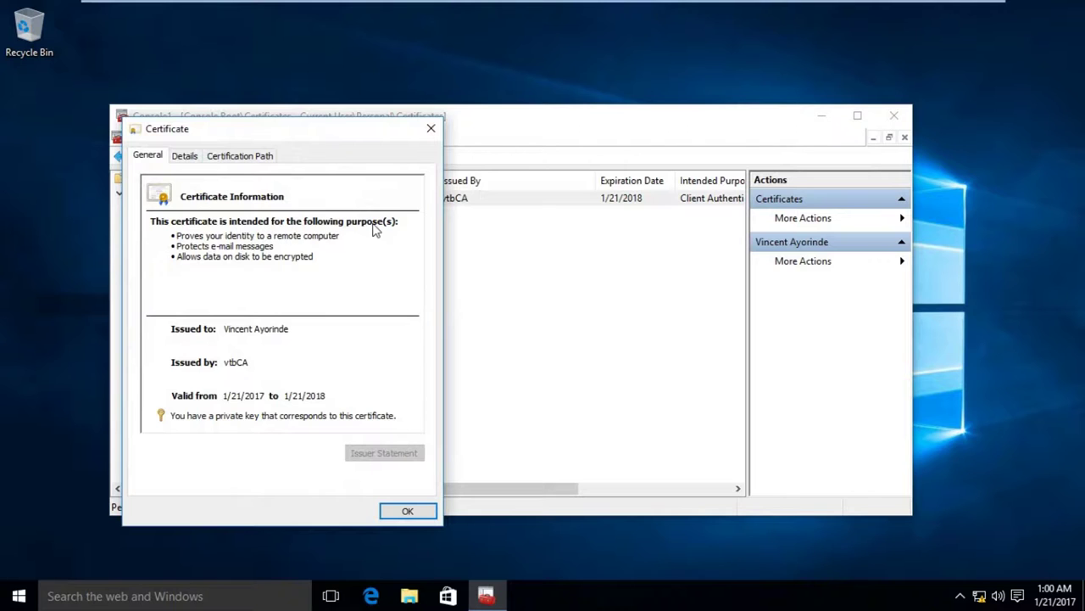
{"action": "mouse_move", "coordinate": [275, 246]}
{"action": "left_mouse_down"}
{"action": "mouse_move", "coordinate": [198, 246]}
{"action": "mouse_move", "coordinate": [276, 246]}
{"action": "left_mouse_up"}
{"action": "left_click", "coordinate": [270, 245]}
{"action": "left_click", "coordinate": [274, 246]}
{"action": "left_click_drag", "start_coordinate": [184, 257], "coordinate": [315, 256]}
{"action": "left_click", "coordinate": [314, 256]}
View the certification path, open the vtbCA root certificate, then close both certificate dialogs.
{"action": "left_click", "coordinate": [238, 161]}
{"action": "left_click", "coordinate": [150, 163]}
{"action": "left_click", "coordinate": [222, 163]}
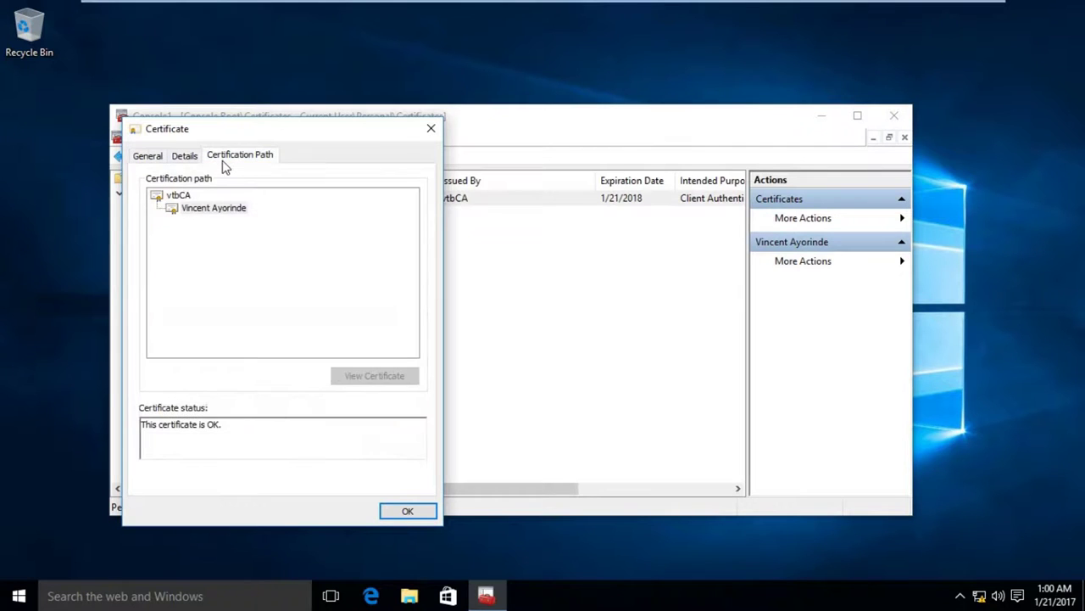
{"action": "left_click", "coordinate": [181, 196]}
{"action": "left_click", "coordinate": [353, 381]}
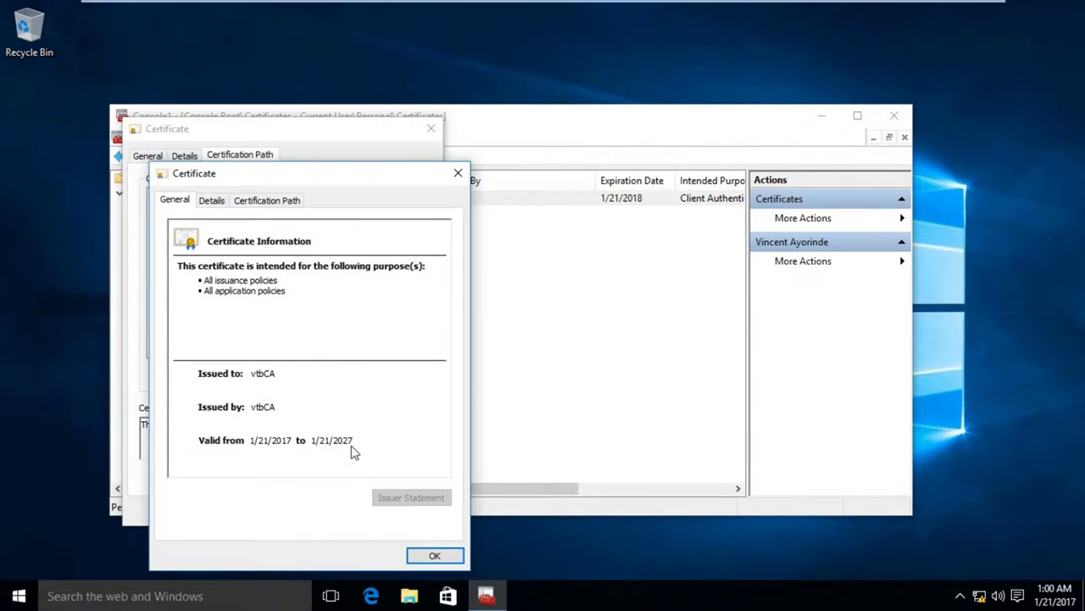
{"action": "left_click", "coordinate": [458, 173]}
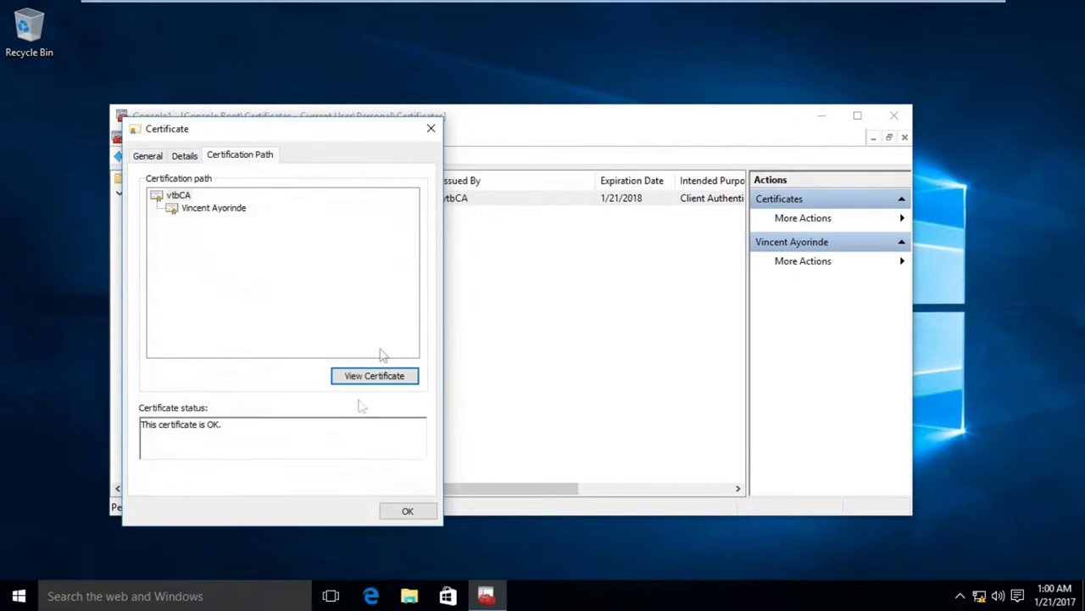
{"action": "left_click", "coordinate": [400, 512]}
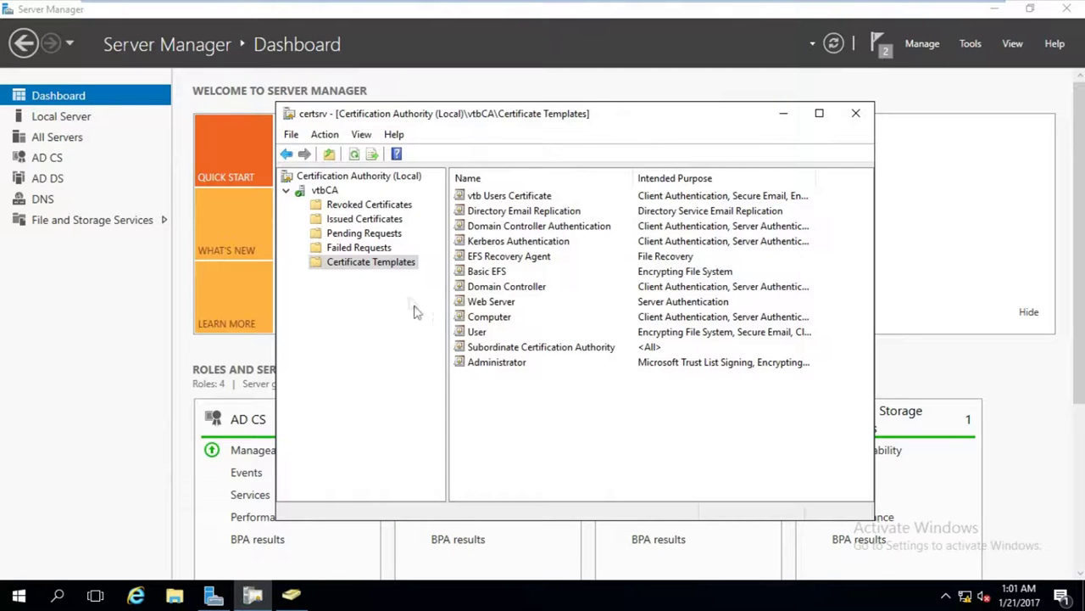
{"action": "left_click", "coordinate": [365, 221]}
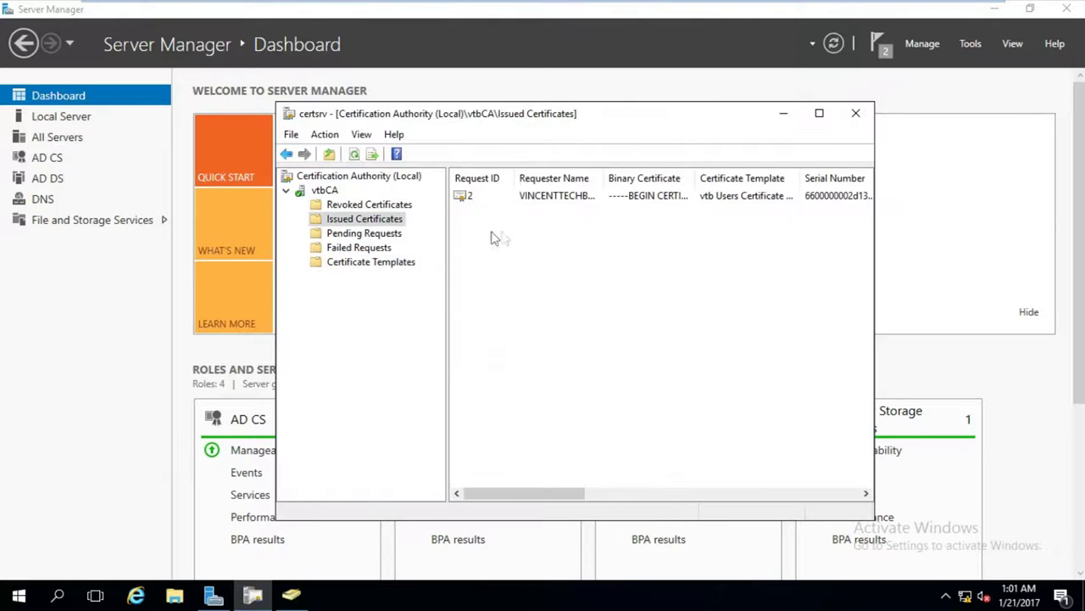
{"action": "double_click", "coordinate": [642, 196]}
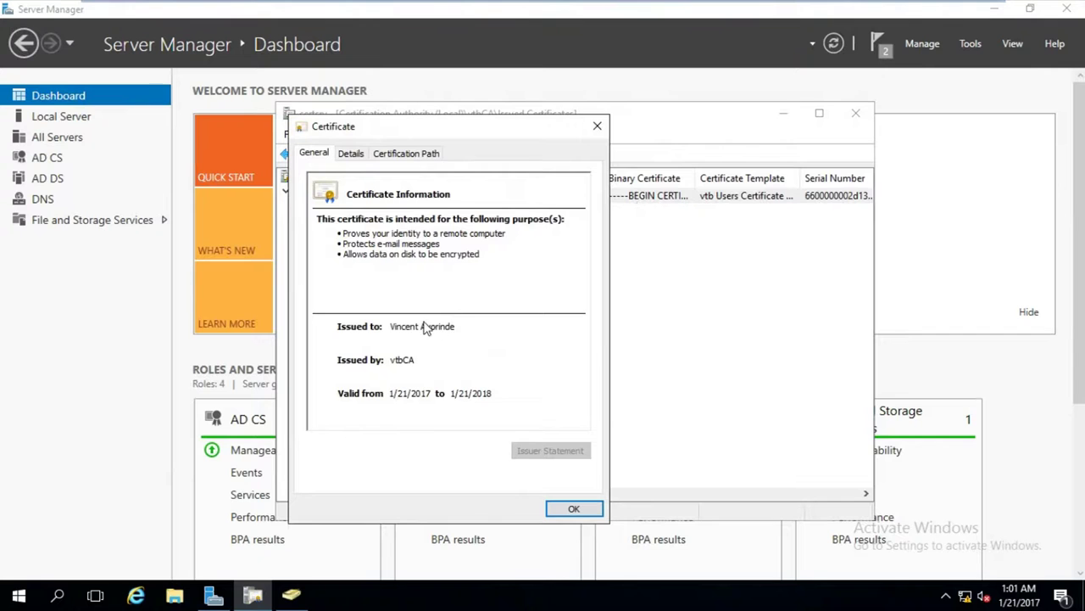
{"action": "left_click", "coordinate": [596, 127]}
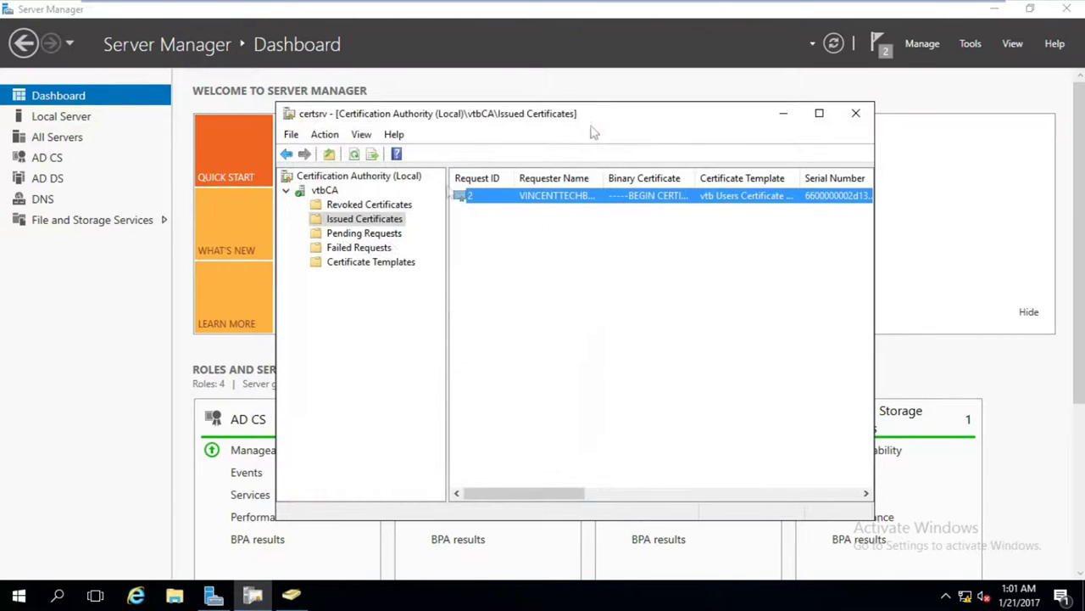
{"action": "left_click", "coordinate": [374, 263]}
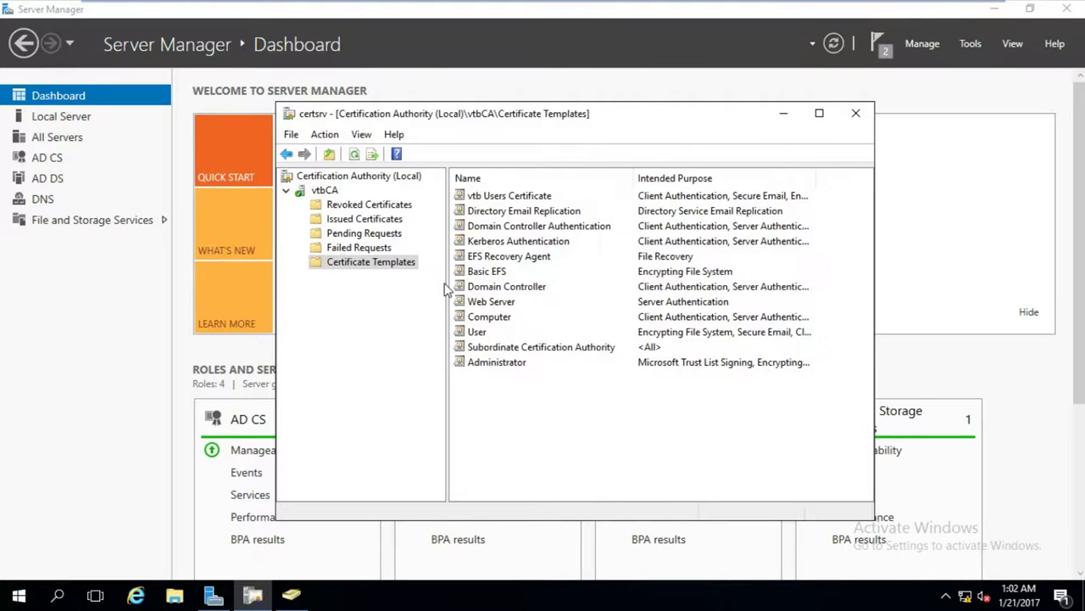
{"action": "right_click", "coordinate": [391, 268]}
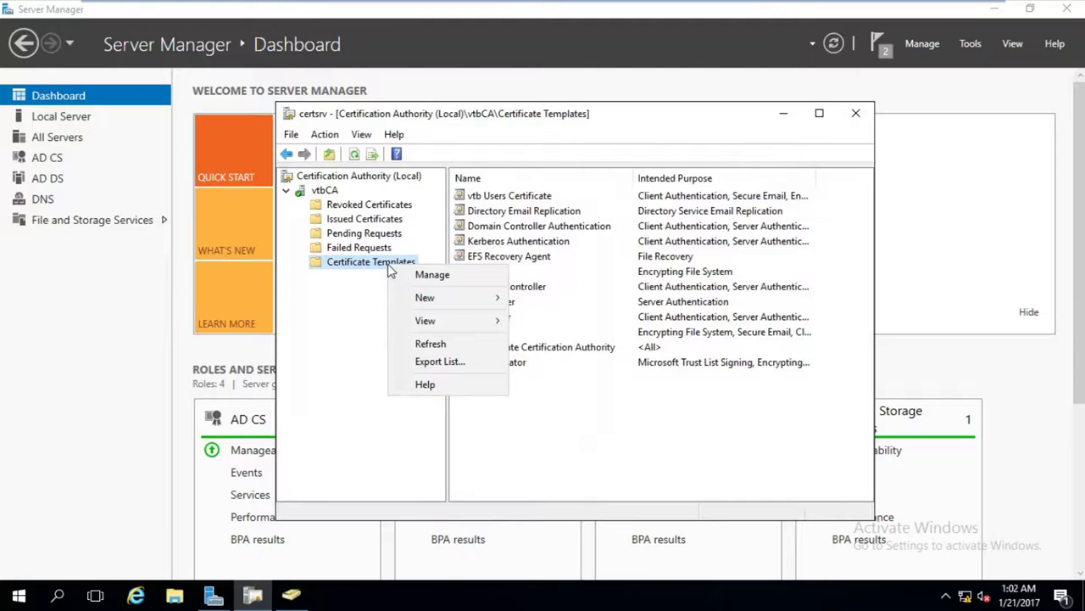
Duplicate the Computer template and name the copy 'vtb Computers Certificate'.
{"action": "left_click", "coordinate": [410, 276]}
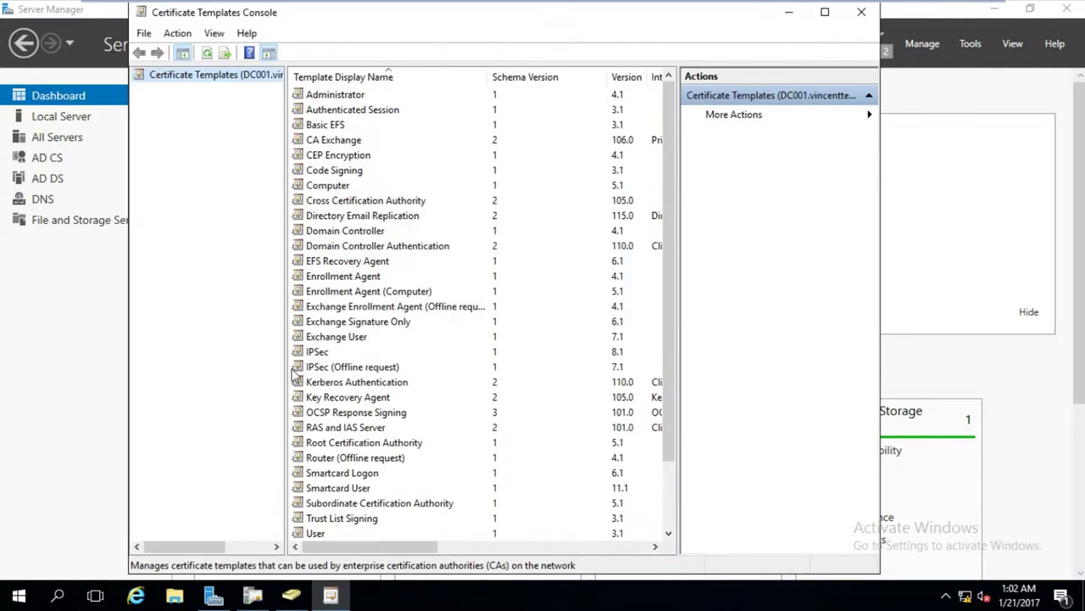
{"action": "left_click", "coordinate": [326, 188]}
{"action": "right_click", "coordinate": [327, 188]}
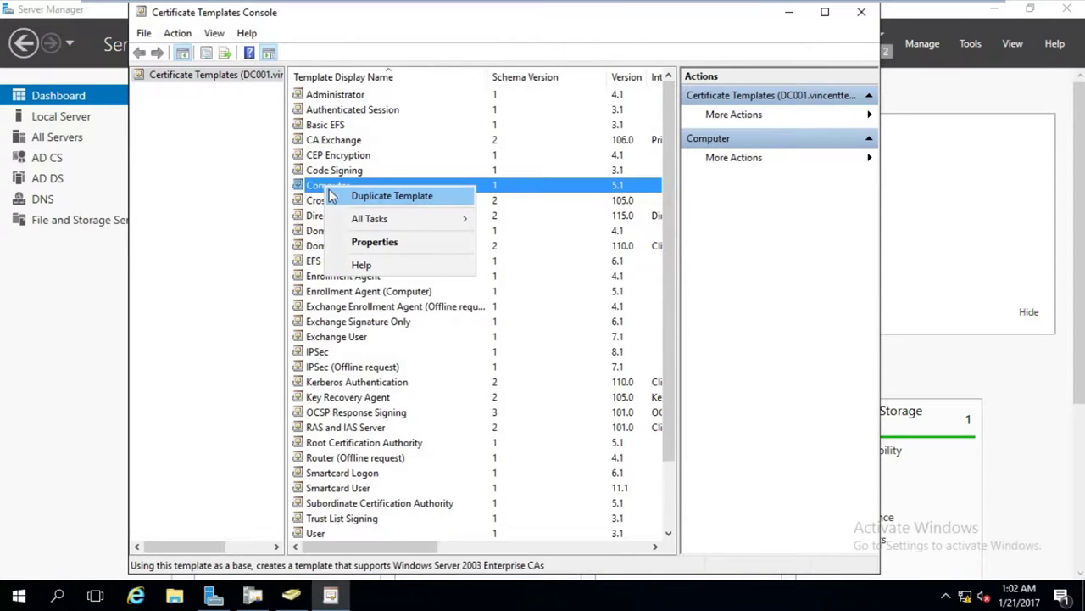
{"action": "left_click", "coordinate": [352, 195]}
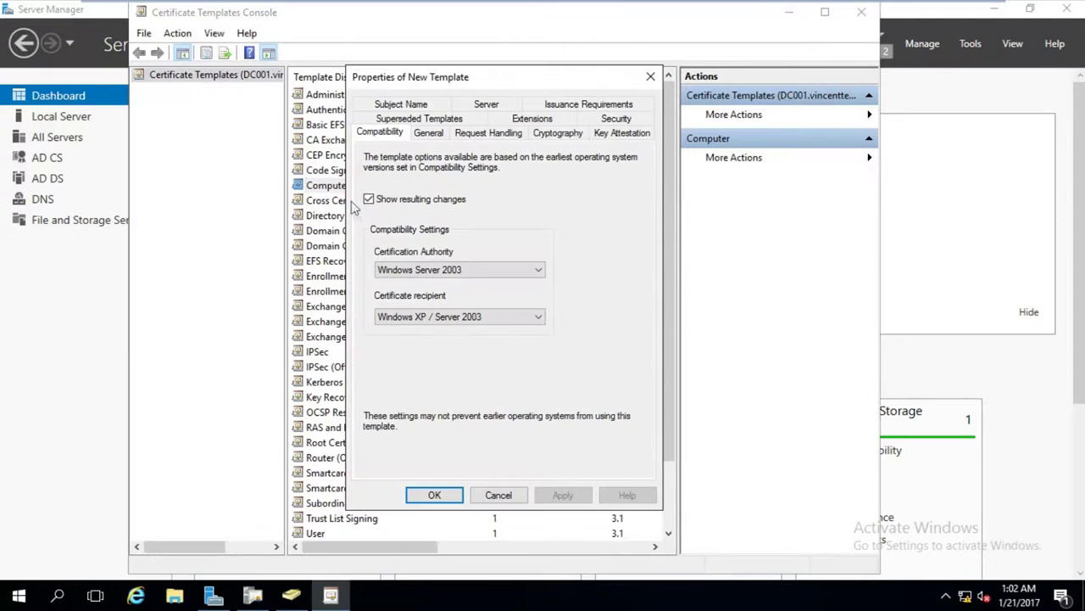
{"action": "left_click", "coordinate": [426, 136]}
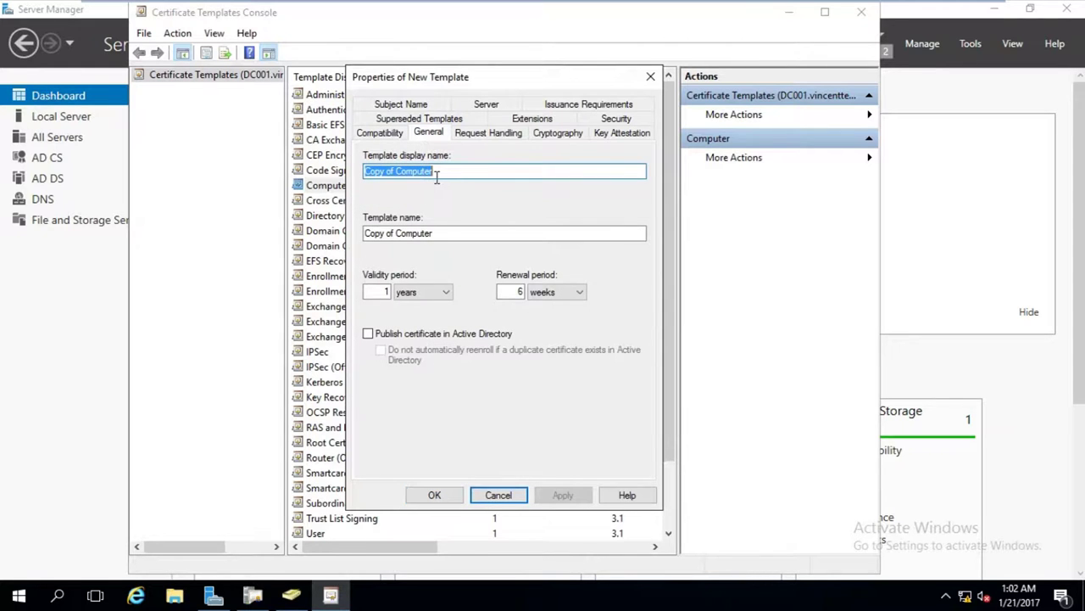
{"action": "type", "text": "vt"}
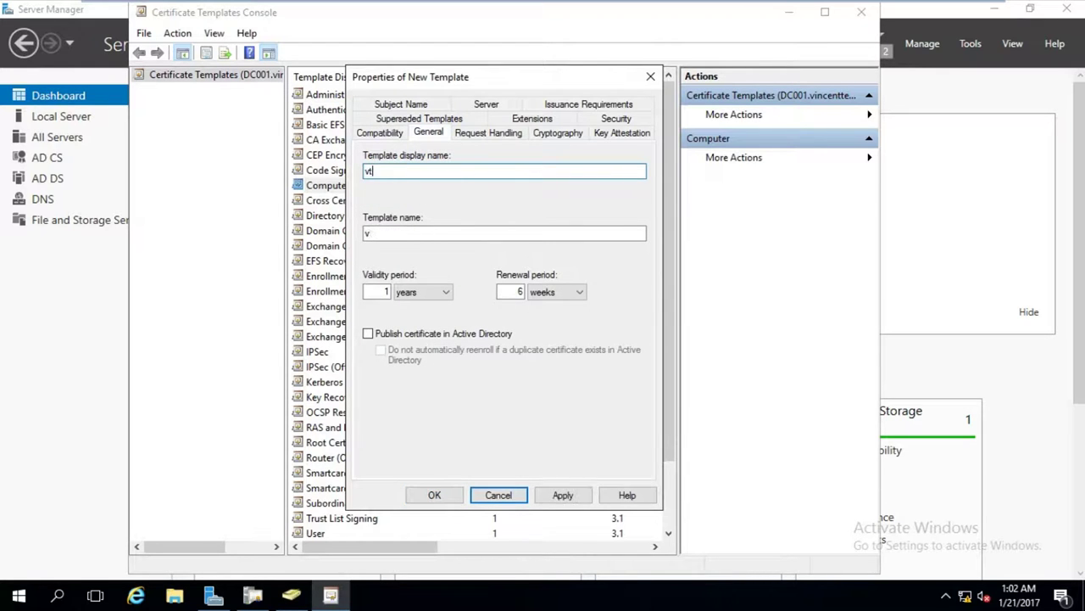
{"action": "type", "text": "b Comput"}
{"action": "key", "text": "BackSpace"}
{"action": "key", "text": "BackSpace"}
{"action": "type", "text": "uters"}
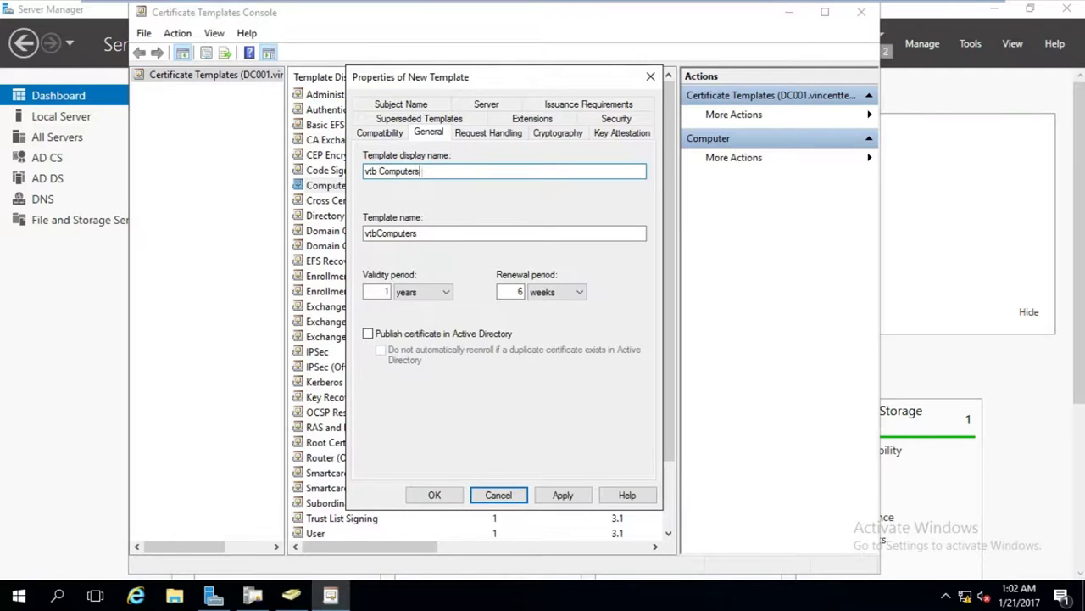
{"action": "type", "text": " Certificate"}
Give Domain Computers Read and Enroll permissions, review the other groups, and save the template.
{"action": "left_click", "coordinate": [615, 119]}
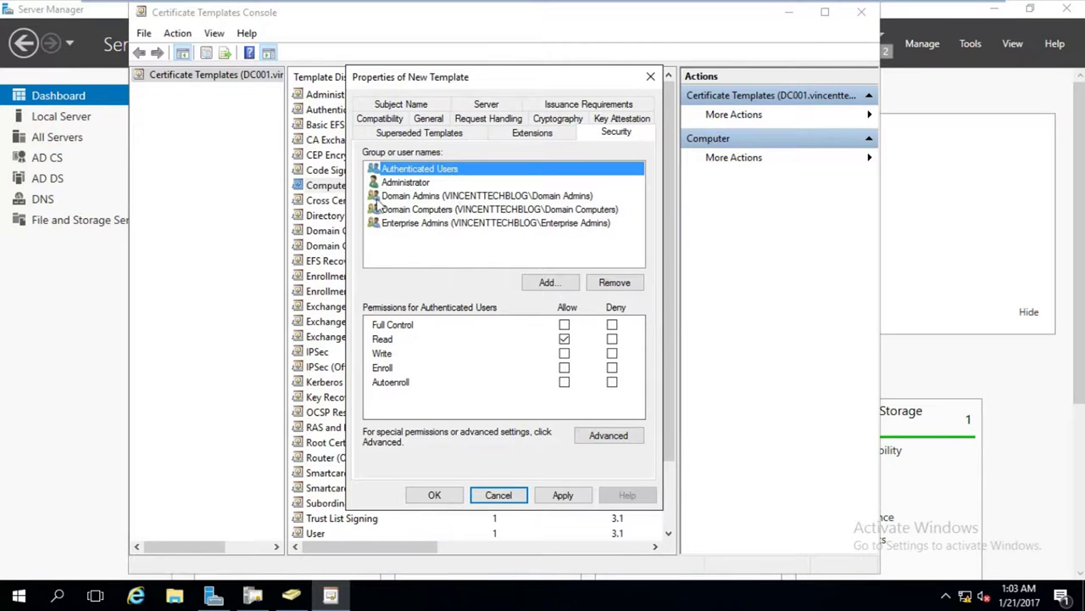
{"action": "left_click", "coordinate": [399, 198]}
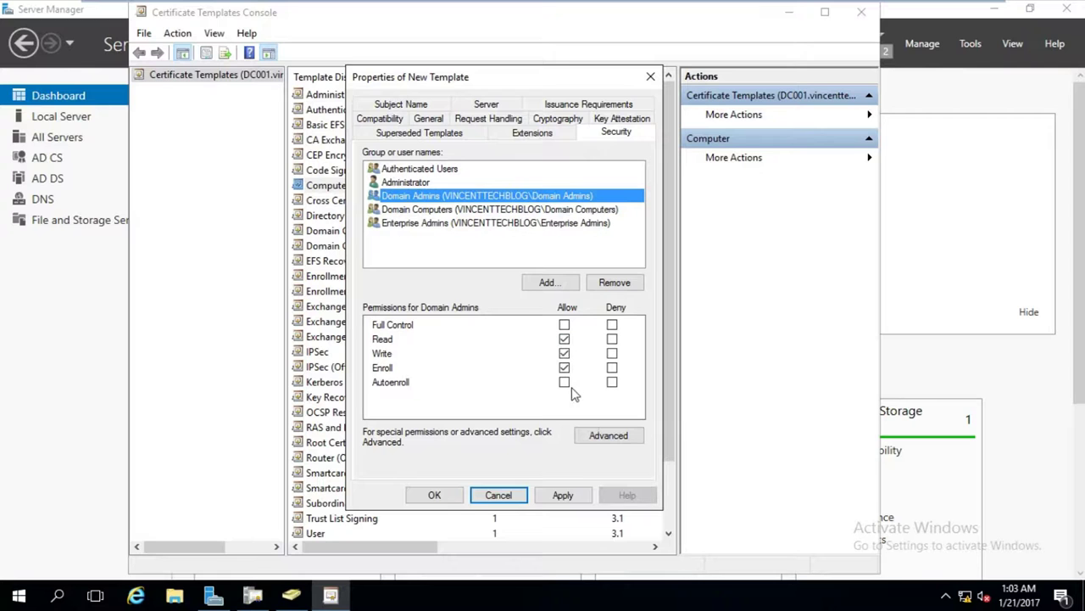
{"action": "left_click", "coordinate": [419, 212]}
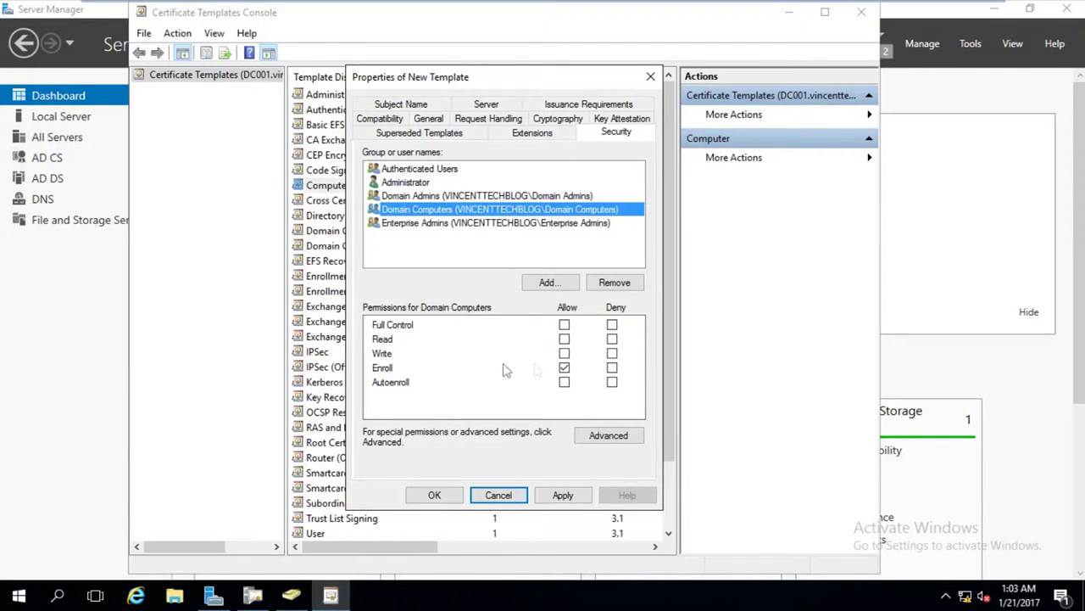
{"action": "left_click", "coordinate": [564, 339]}
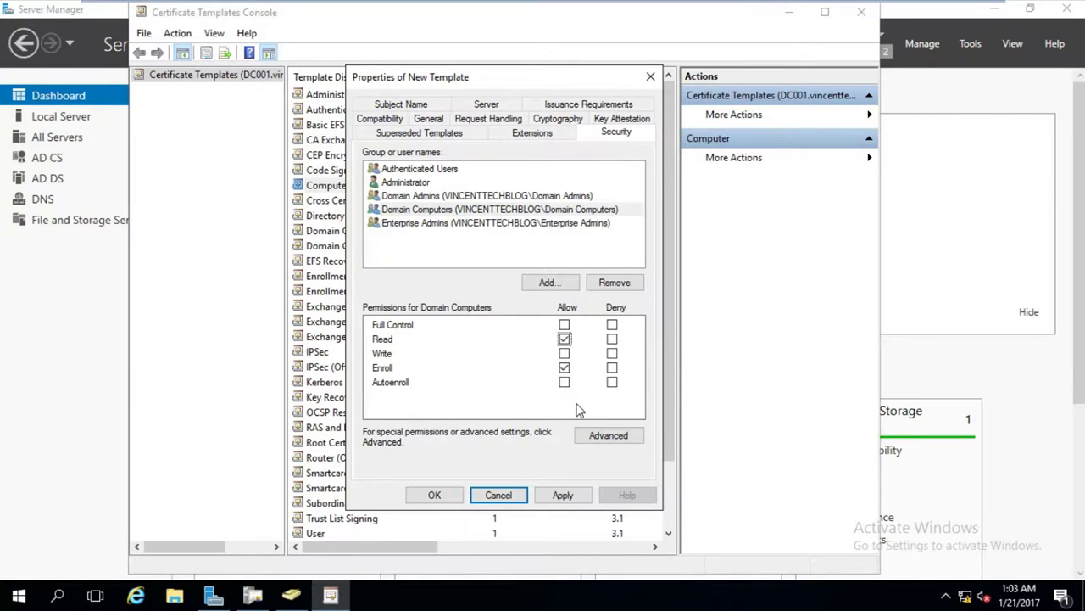
{"action": "left_click", "coordinate": [464, 227]}
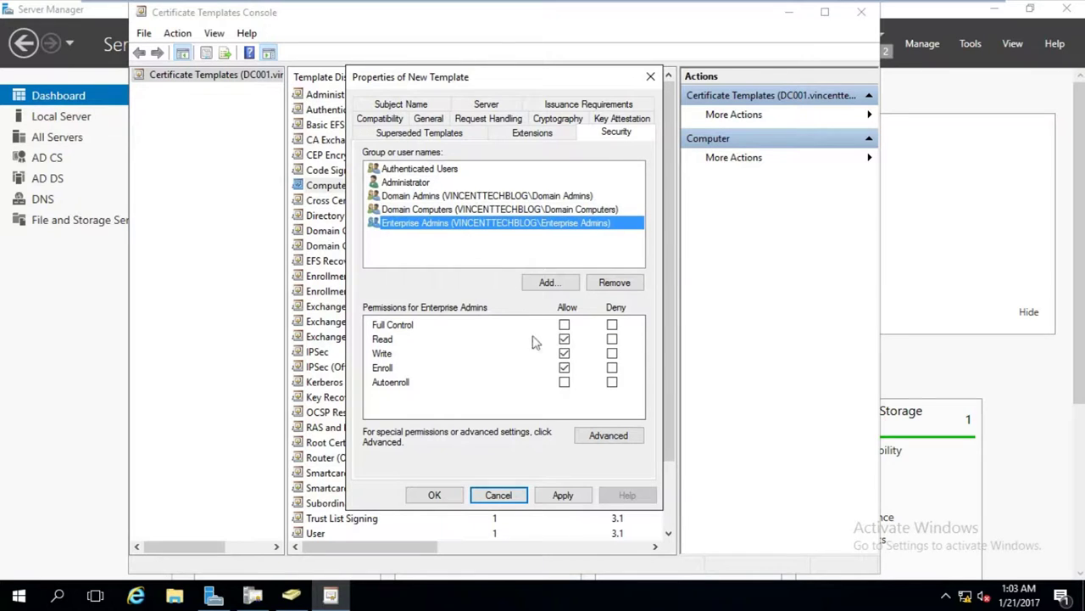
{"action": "left_click", "coordinate": [476, 211]}
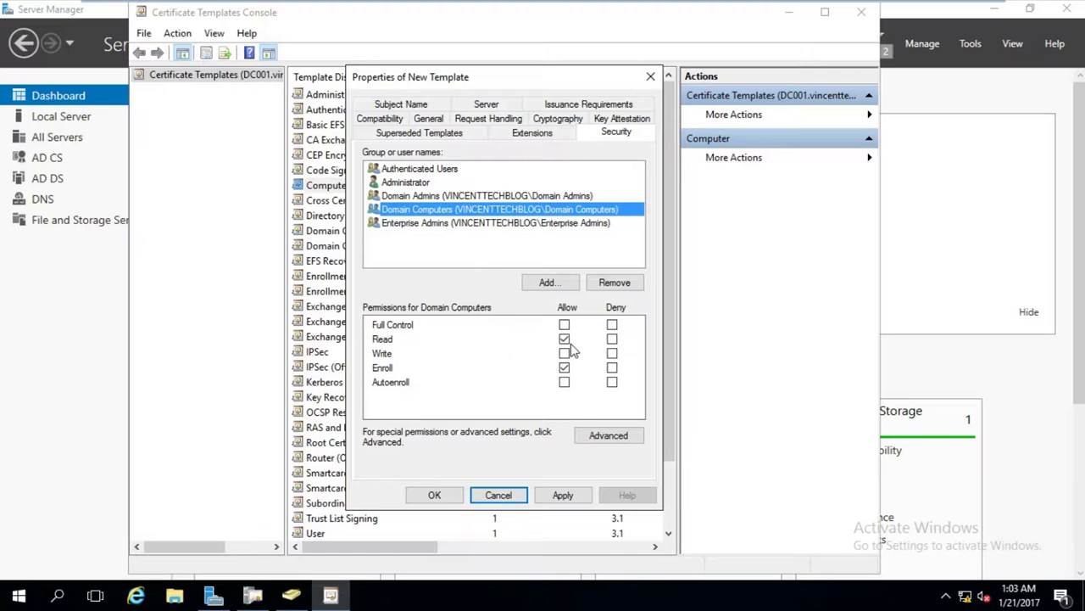
{"action": "left_click", "coordinate": [474, 195]}
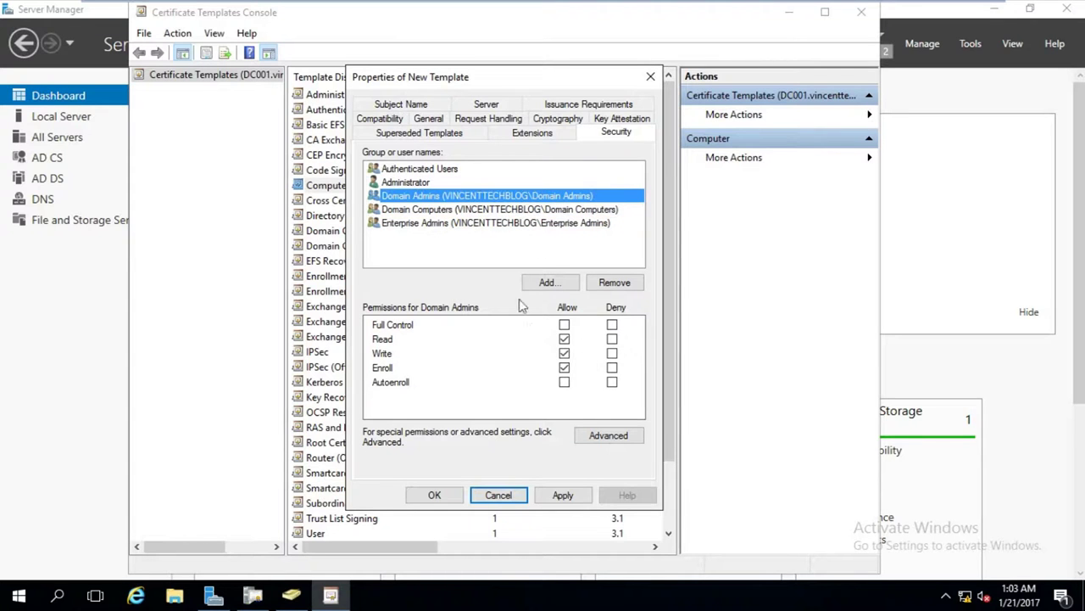
{"action": "left_click", "coordinate": [473, 170]}
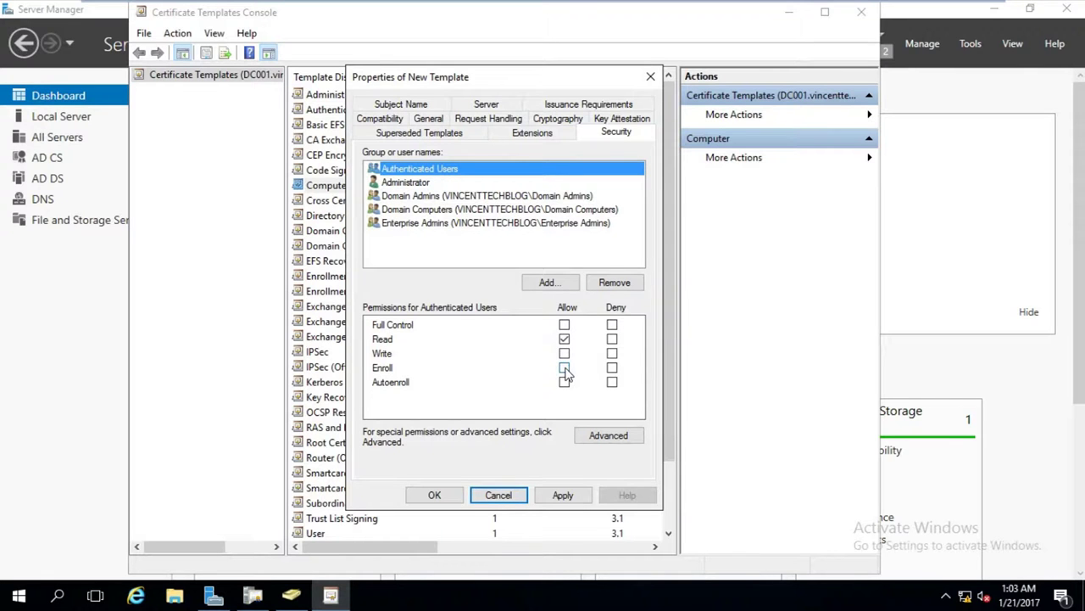
{"action": "left_click", "coordinate": [583, 501]}
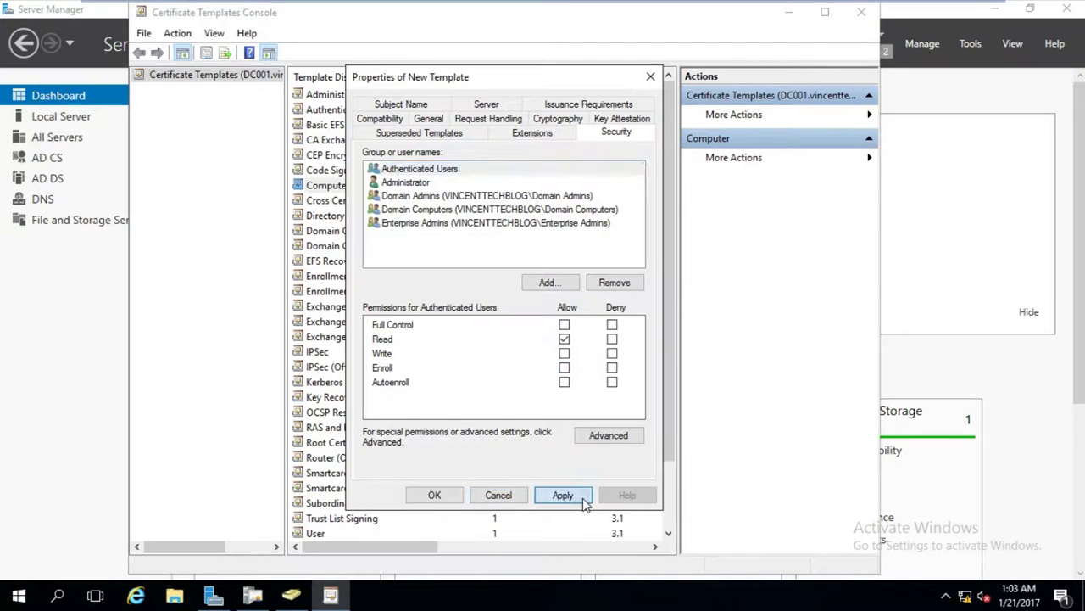
{"action": "left_click", "coordinate": [443, 496]}
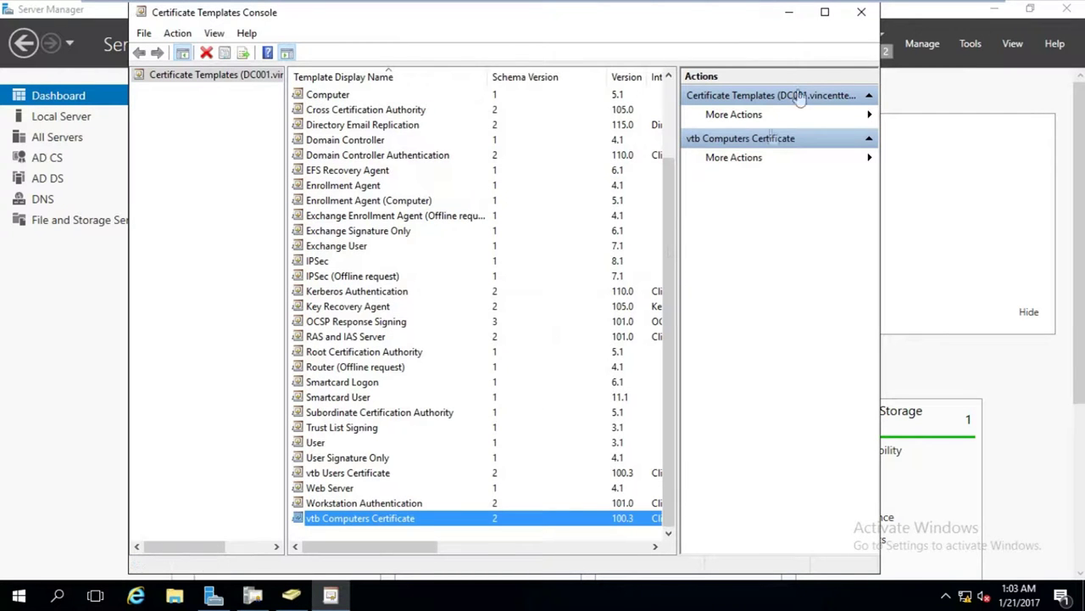
Close the template console and enable vtb Computers Certificate as a template vtbCA issues.
{"action": "left_click", "coordinate": [791, 17]}
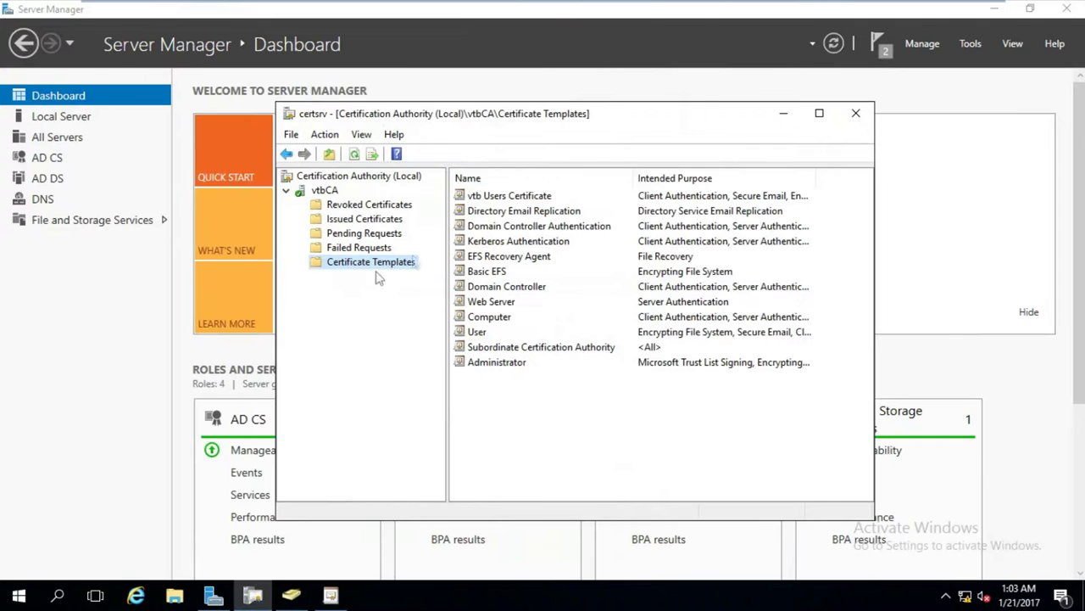
{"action": "left_click", "coordinate": [335, 595]}
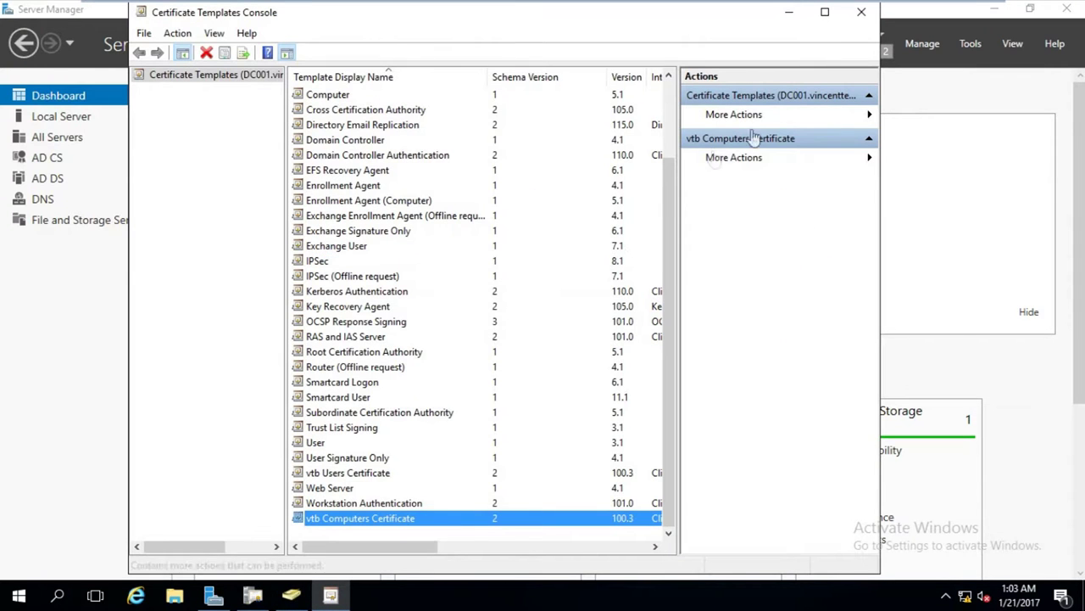
{"action": "left_click", "coordinate": [862, 12]}
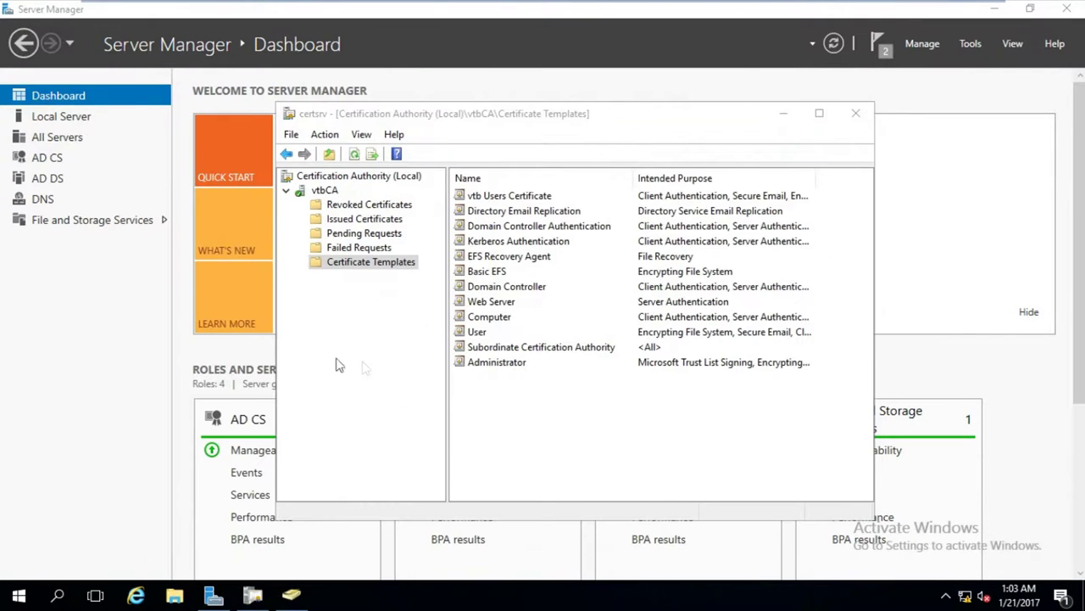
{"action": "right_click", "coordinate": [389, 268]}
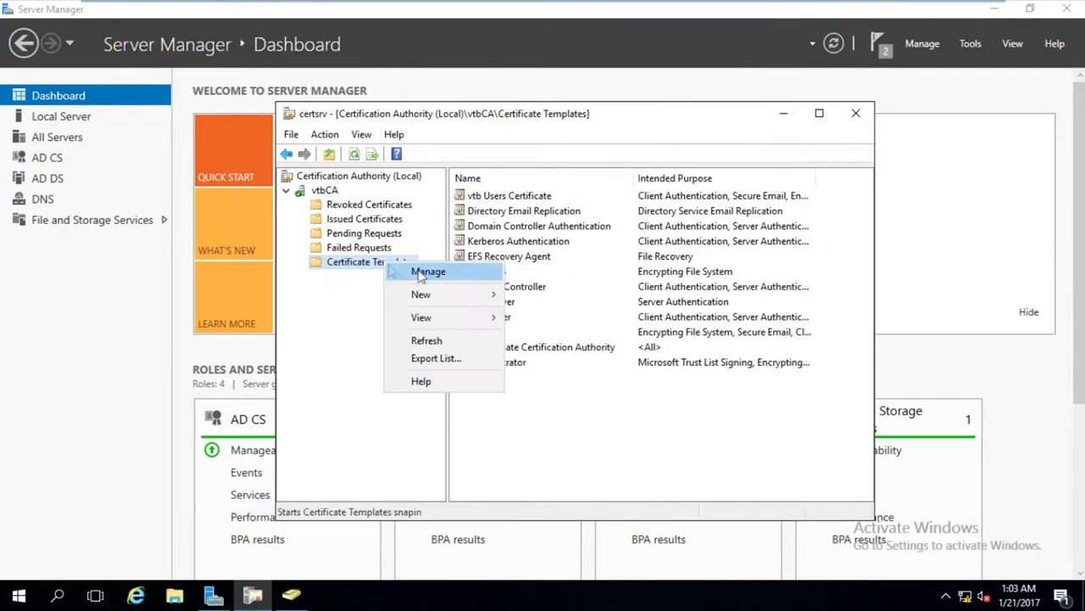
{"action": "mouse_move", "coordinate": [439, 301]}
{"action": "left_click", "coordinate": [564, 294]}
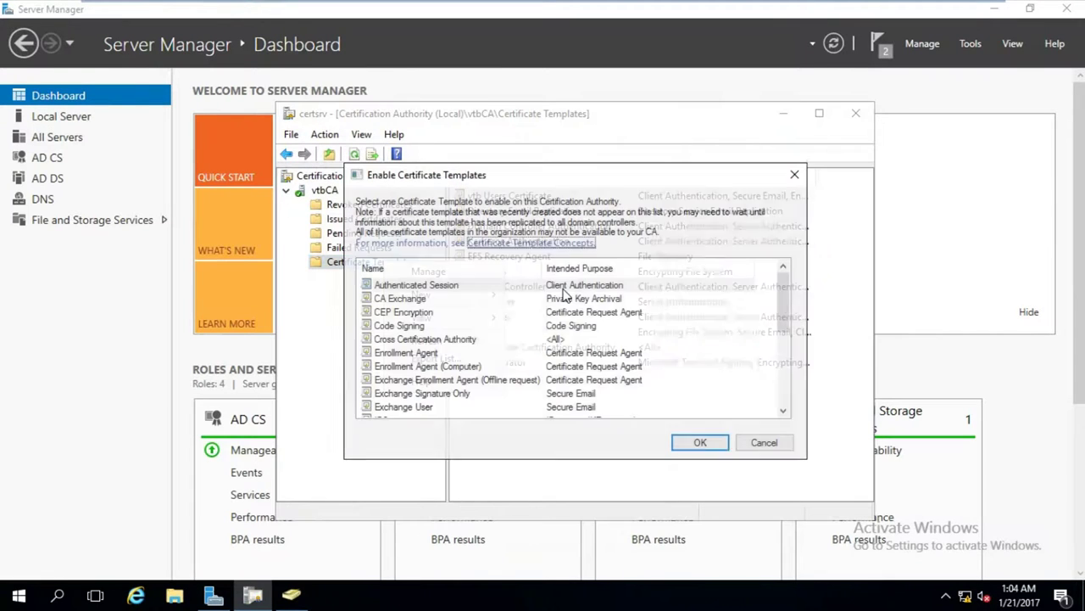
{"action": "scroll", "coordinate": [454, 371], "scroll_direction": "down", "scroll_amount": 8}
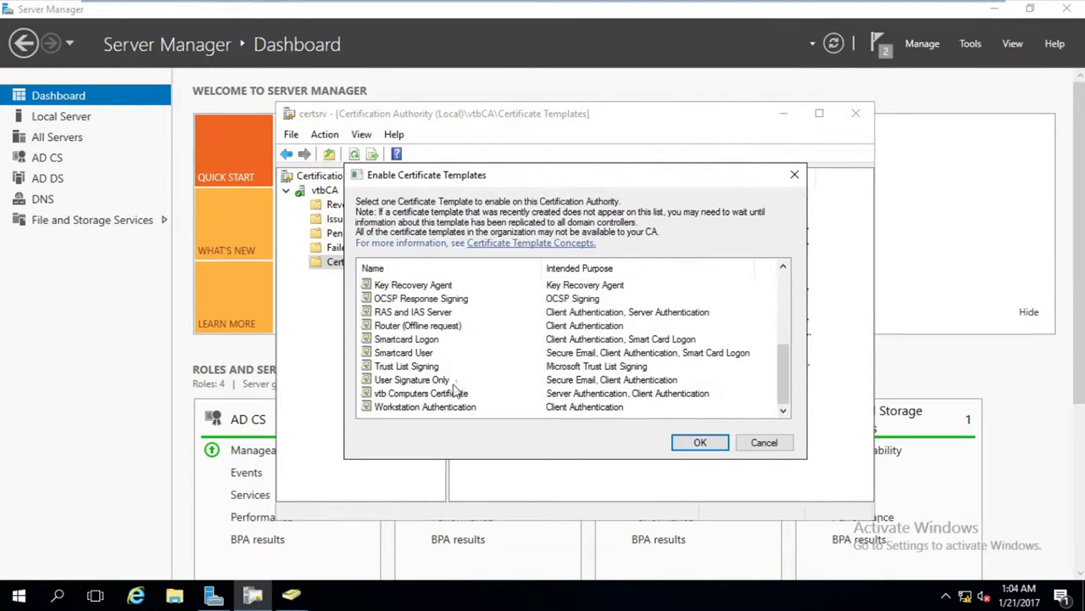
{"action": "left_click", "coordinate": [423, 394]}
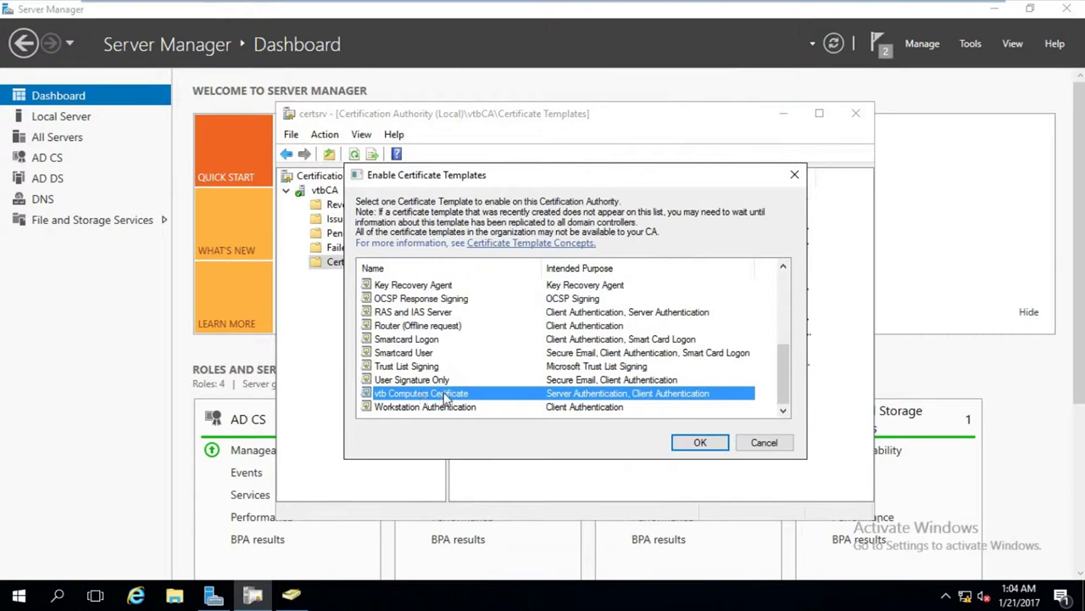
{"action": "left_click", "coordinate": [682, 444]}
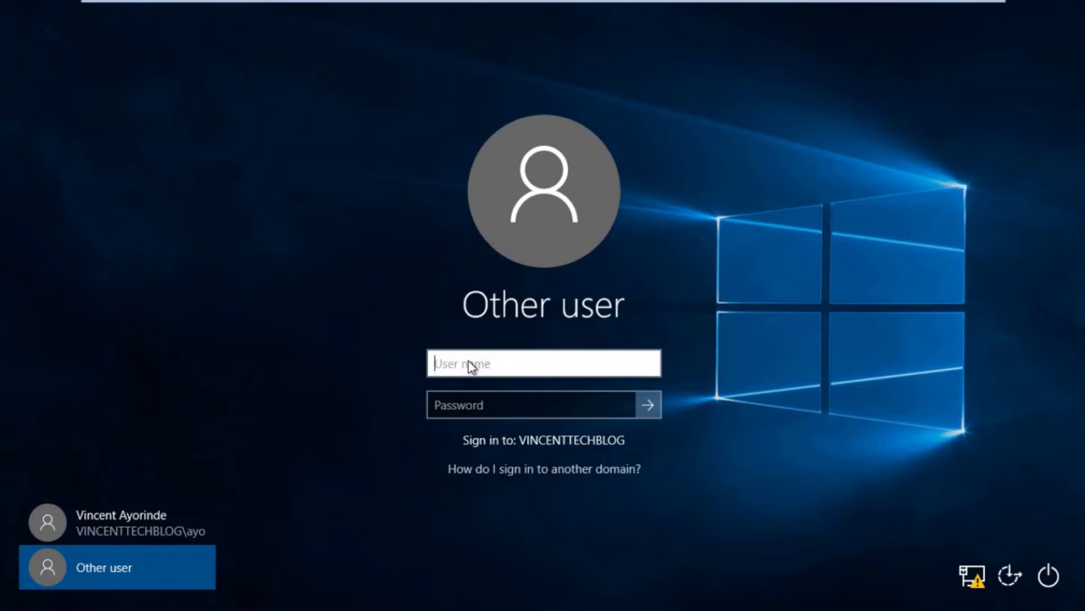
Enter the domain administrator account name and password, fixing a domain typo, and sign in.
{"action": "type", "text": "VINCENTTECHBLOAGF"}
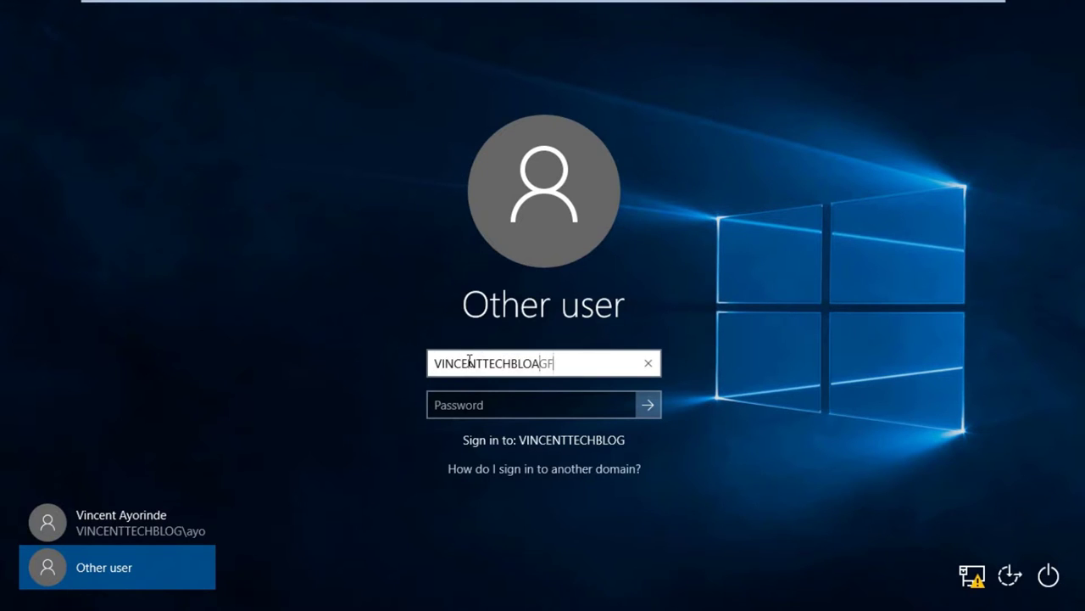
{"action": "key", "text": "BackSpace"}
{"action": "key", "text": "BackSpace"}
{"action": "key", "text": "BackSpace"}
{"action": "type", "text": "G"}
{"action": "key", "text": "Tab"}
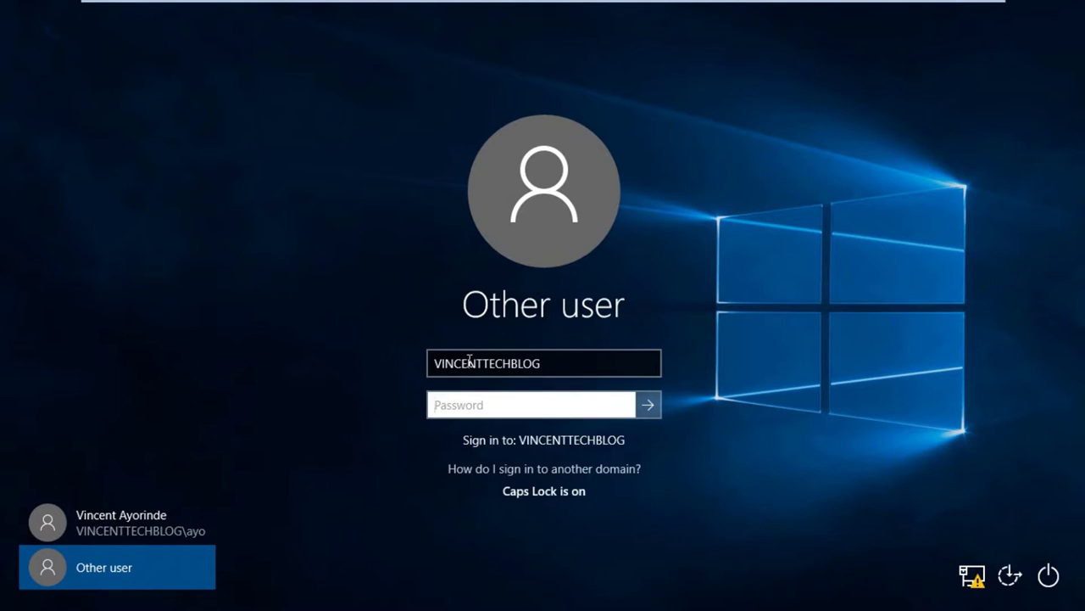
{"action": "left_click", "coordinate": [573, 368]}
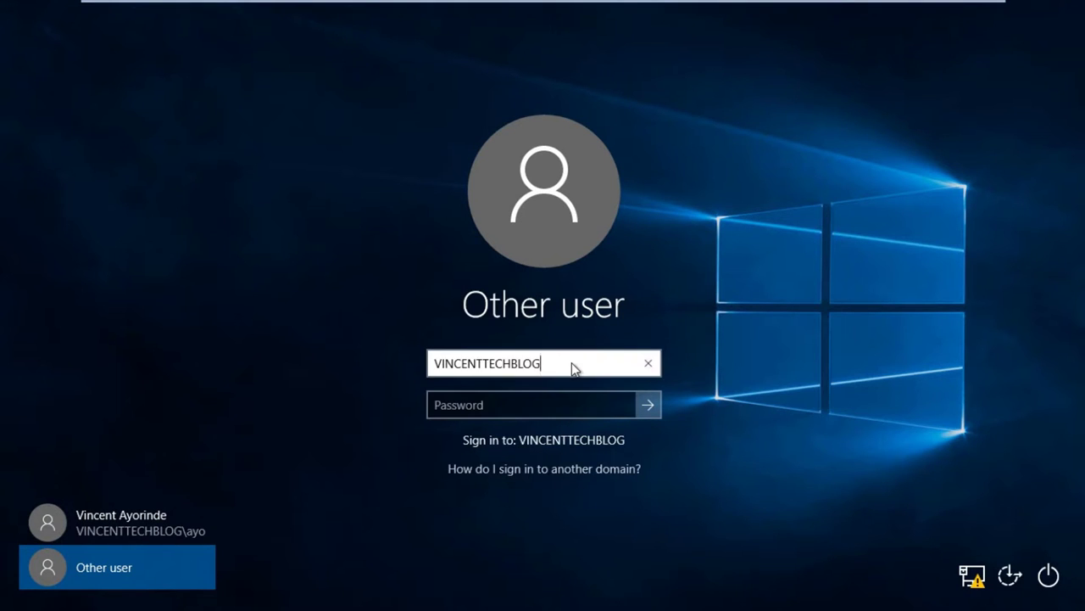
{"action": "type", "text": "\\administrator"}
{"action": "key", "text": "Tab"}
{"action": "type", "text": "***********"}
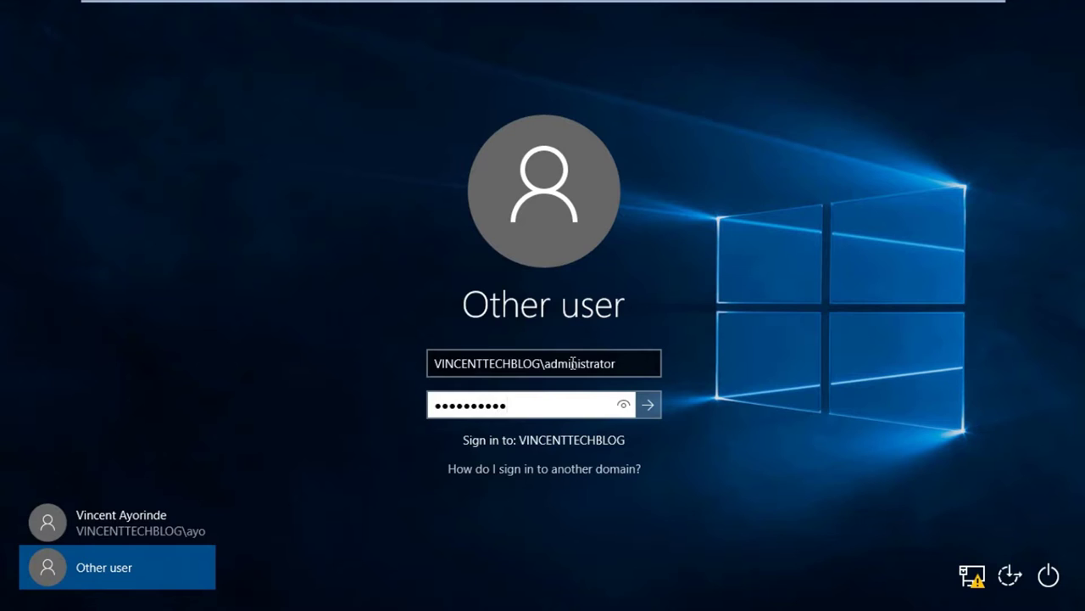
{"action": "key", "text": "Return"}
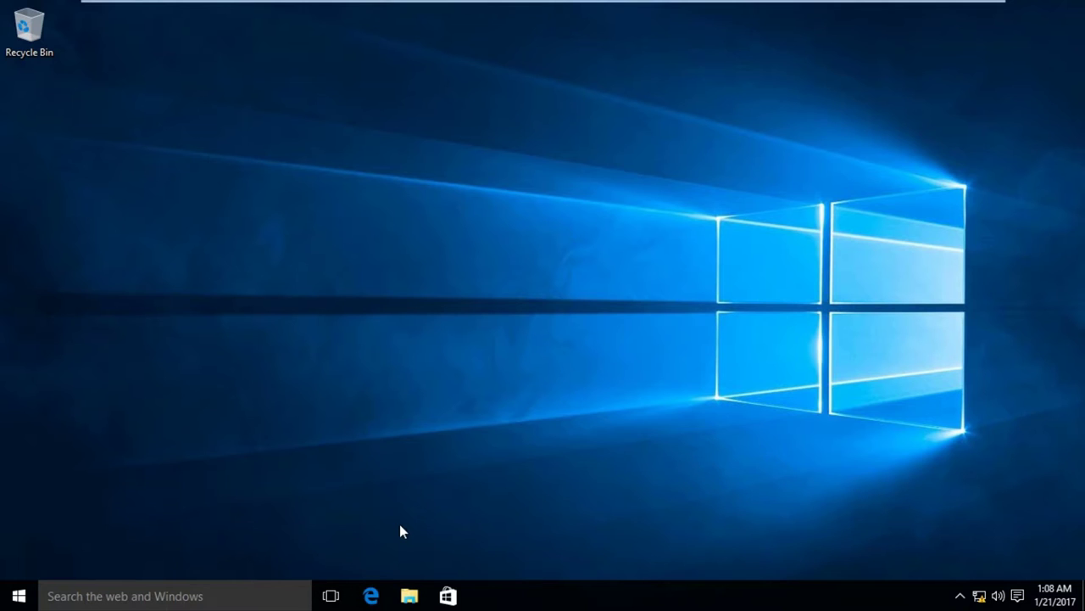
Launch the mmc management console from Windows search.
{"action": "left_click", "coordinate": [153, 597]}
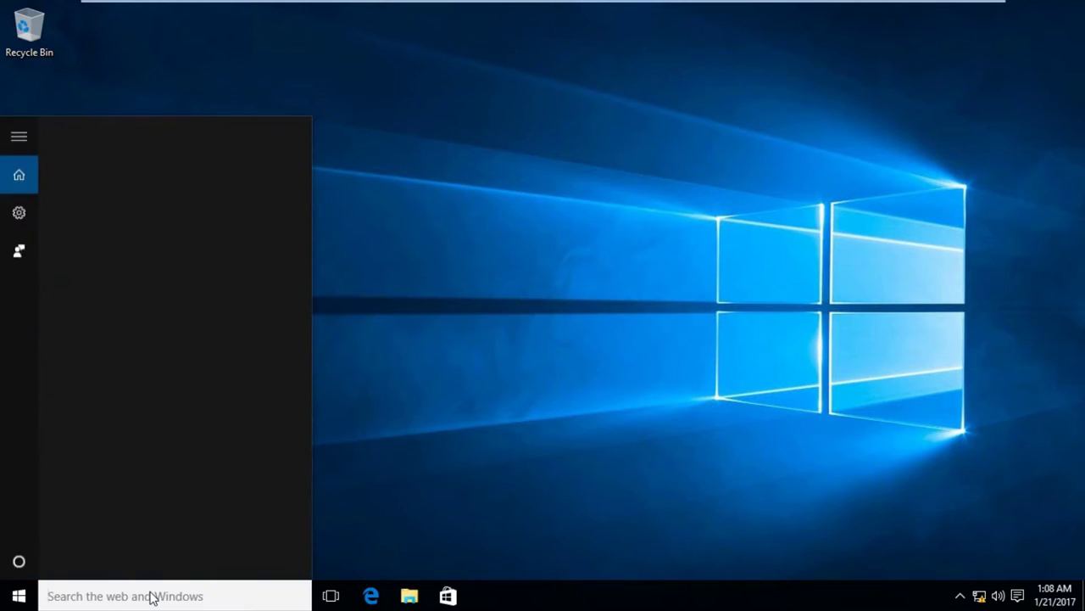
{"action": "type", "text": "mmc"}
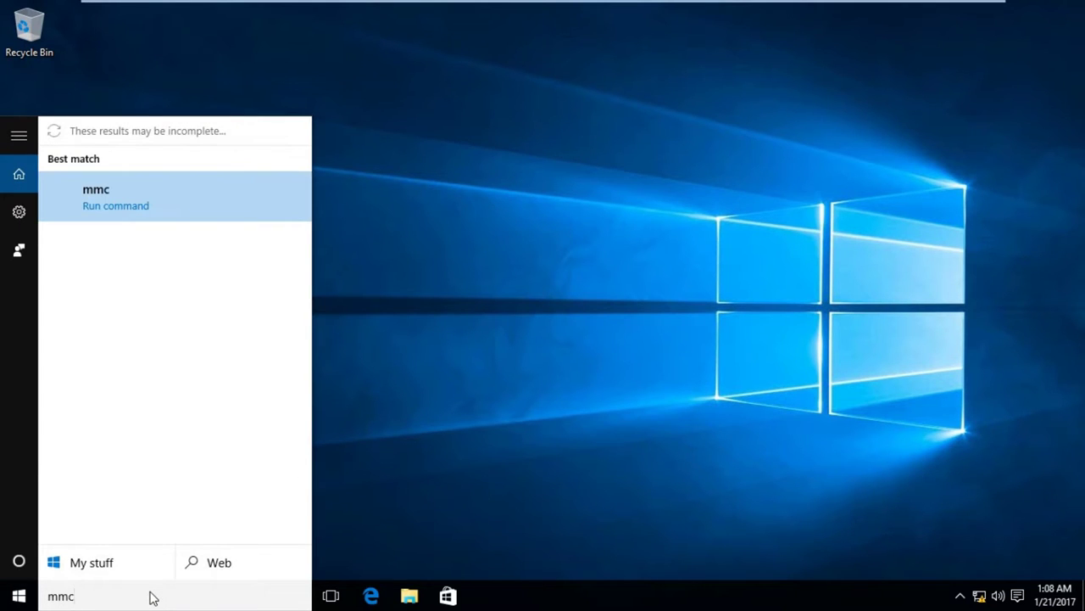
{"action": "left_click", "coordinate": [116, 214]}
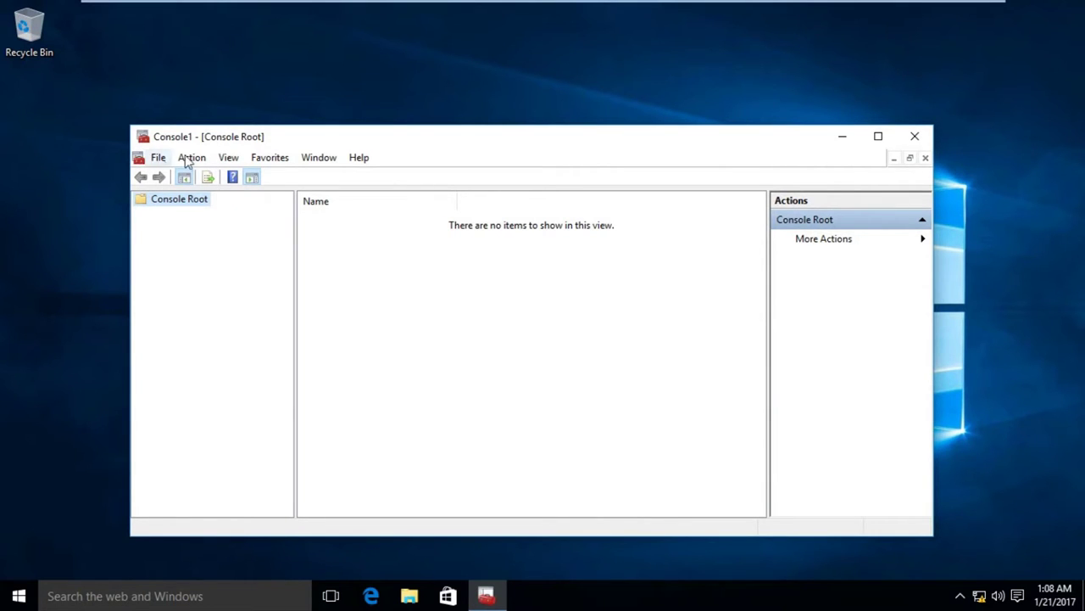
Add the Certificates snap-in for the local computer account and open its Personal store.
{"action": "left_click", "coordinate": [158, 159]}
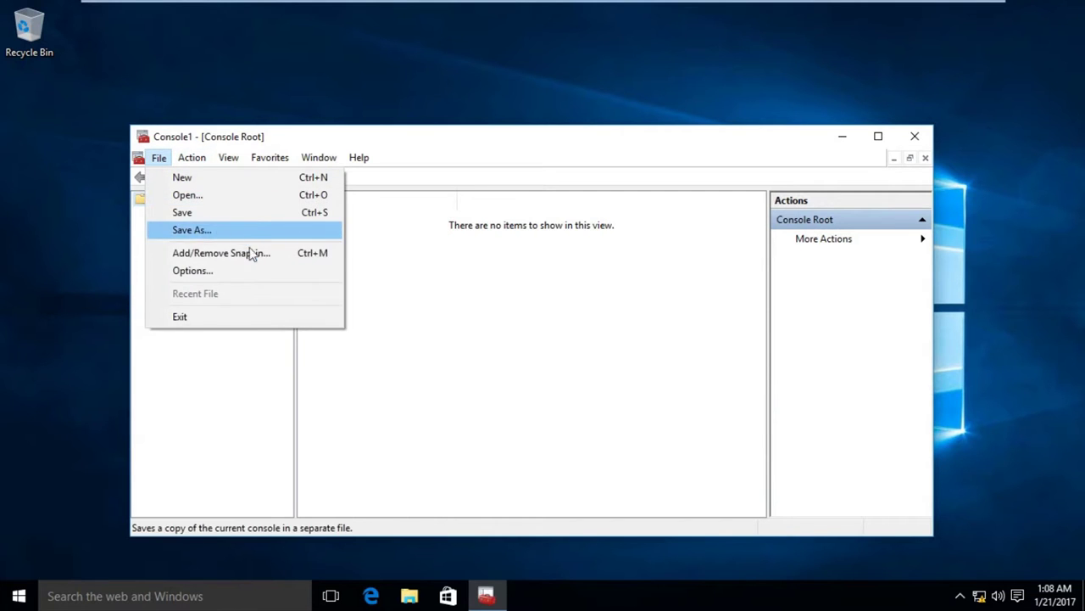
{"action": "left_click", "coordinate": [255, 255]}
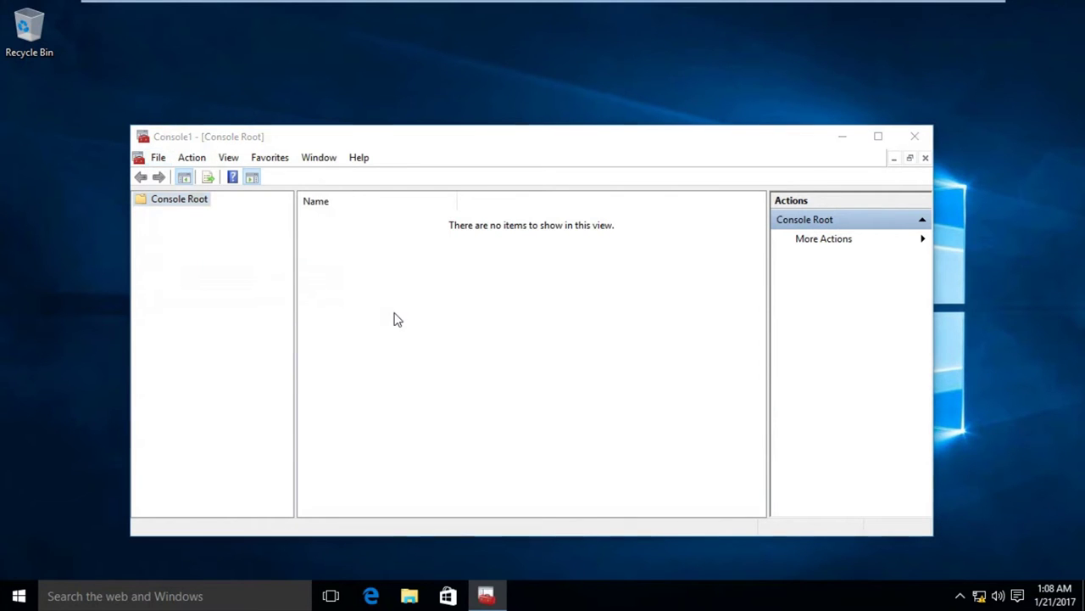
{"action": "left_click", "coordinate": [326, 271]}
{"action": "left_click", "coordinate": [499, 322]}
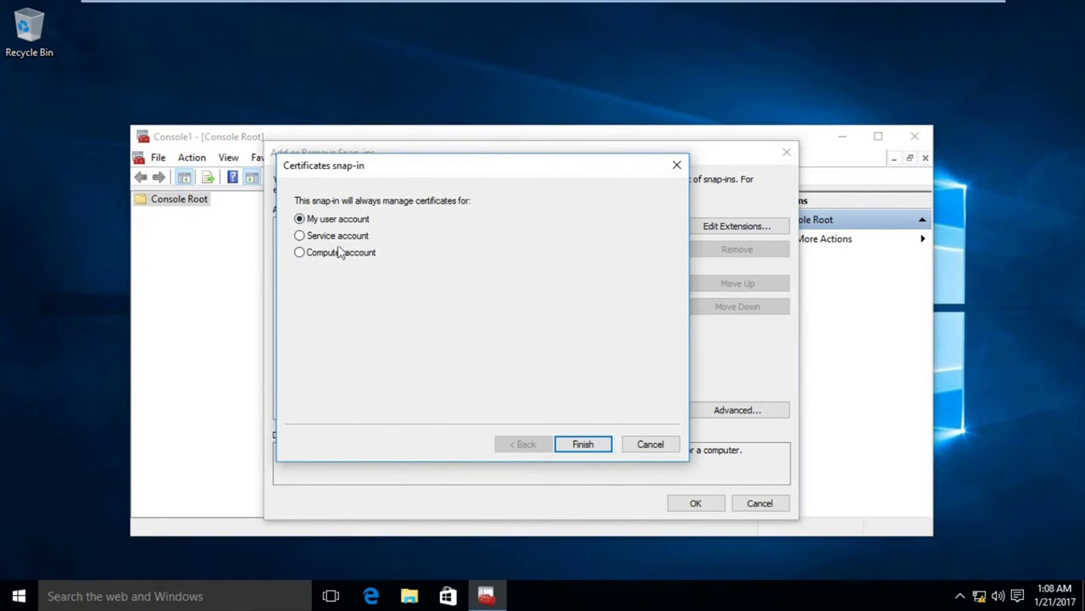
{"action": "left_click", "coordinate": [334, 258]}
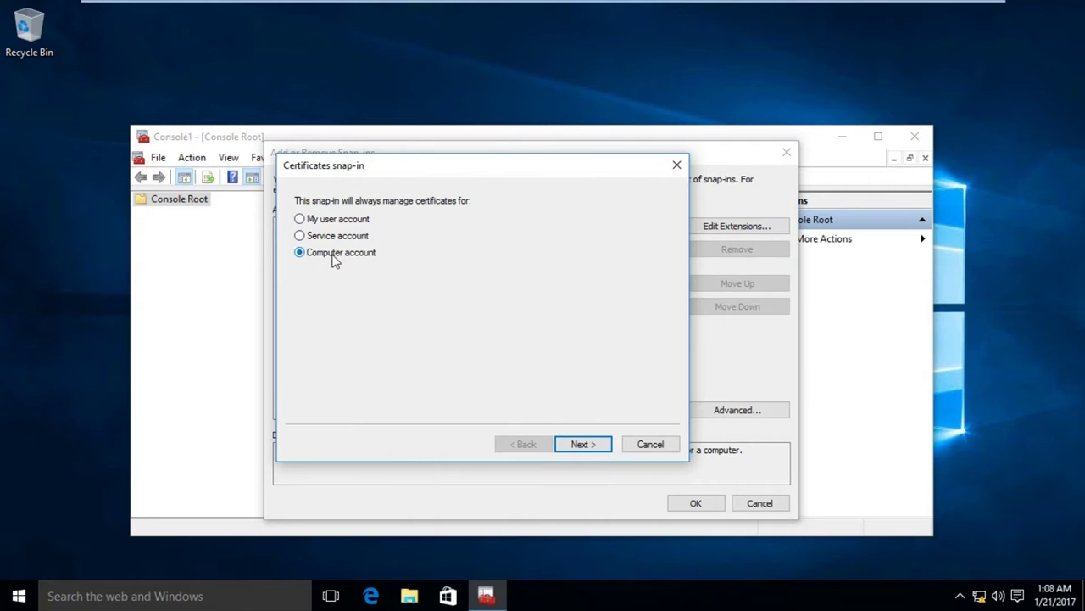
{"action": "left_click", "coordinate": [593, 448]}
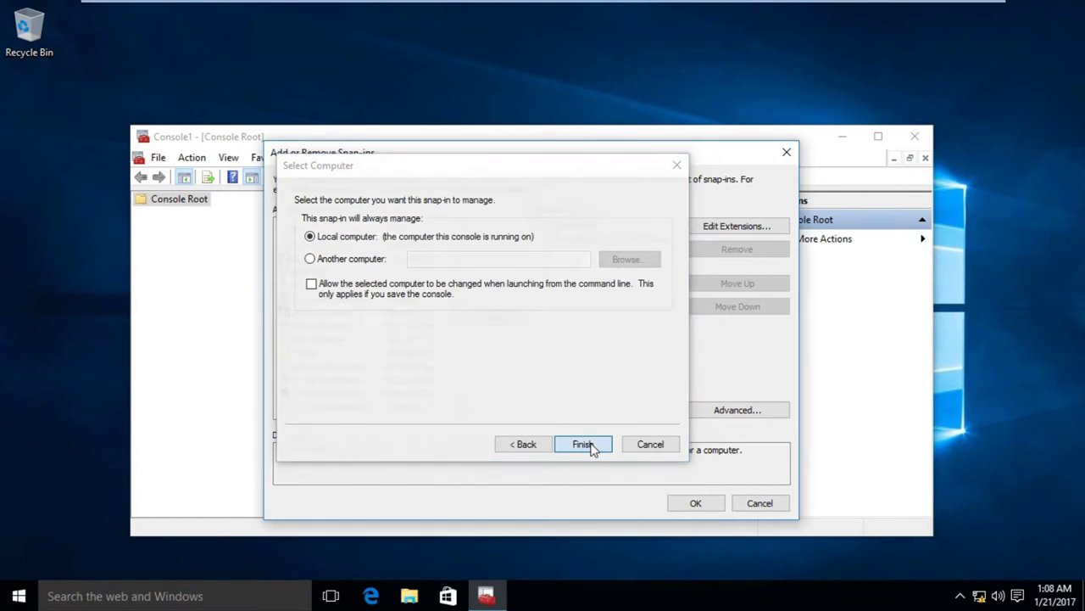
{"action": "left_click", "coordinate": [593, 448]}
{"action": "left_click", "coordinate": [697, 503]}
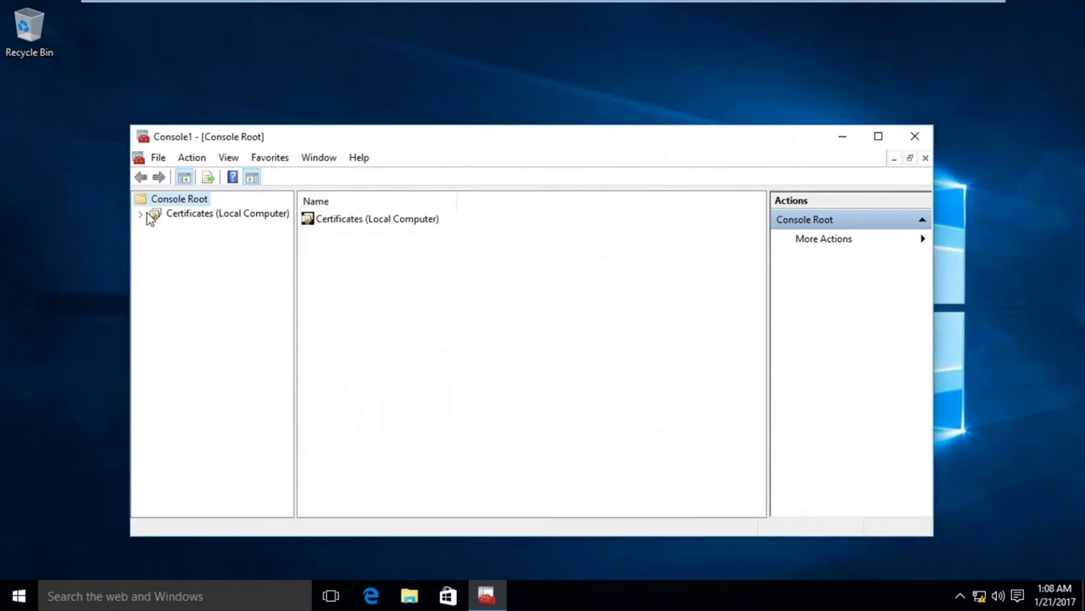
{"action": "left_click", "coordinate": [141, 214]}
{"action": "left_click", "coordinate": [184, 227]}
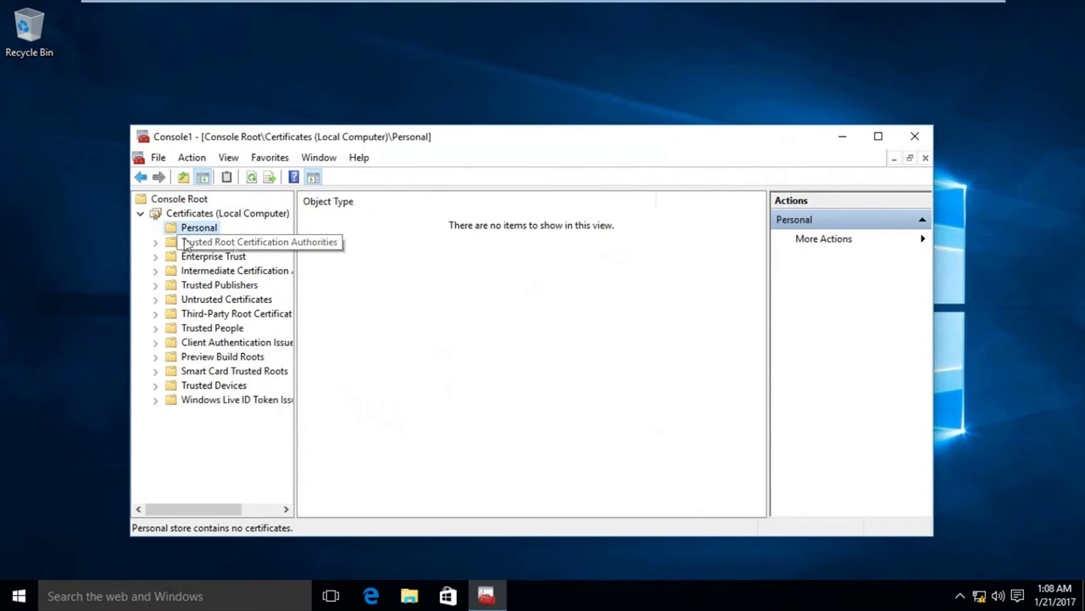
Request a new certificate for the Personal store using the vtb Computers Certificate template under Active Directory Enrollment Policy.
{"action": "left_click_drag", "start_coordinate": [294, 253], "coordinate": [379, 277]}
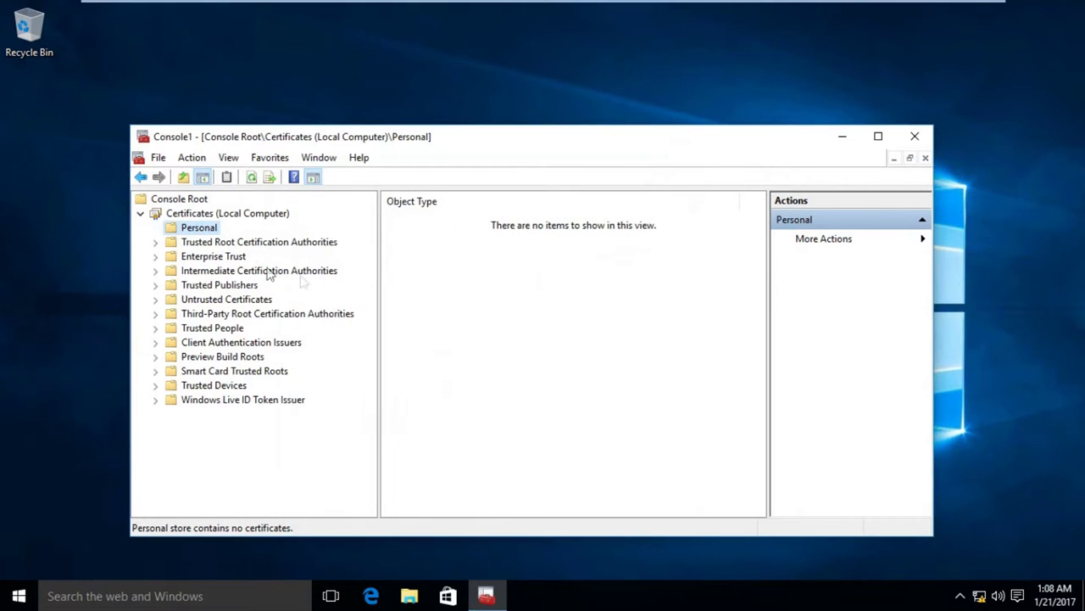
{"action": "right_click", "coordinate": [215, 234]}
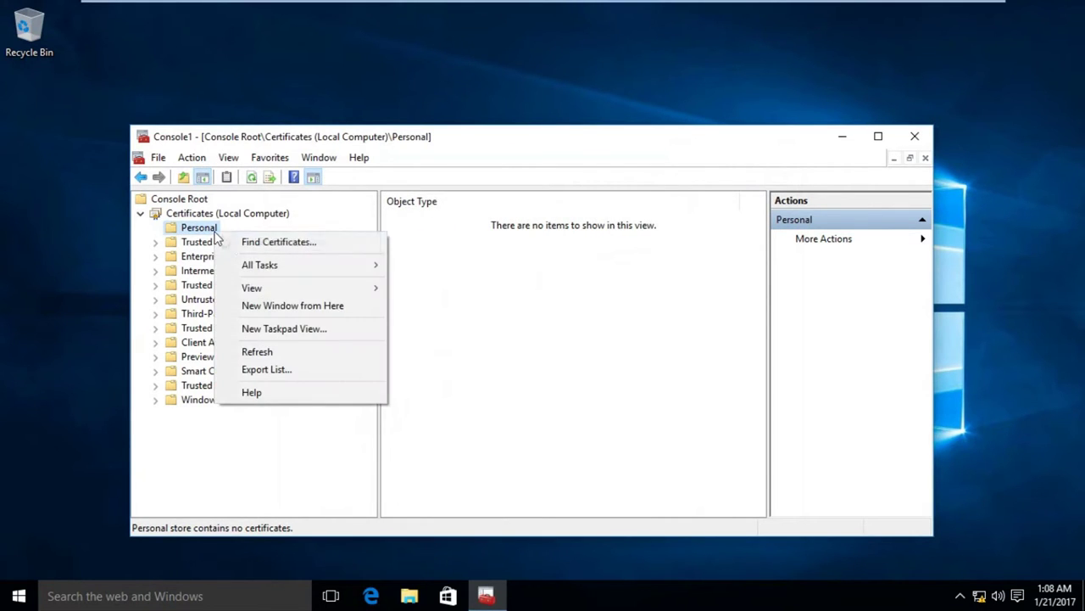
{"action": "mouse_move", "coordinate": [259, 269]}
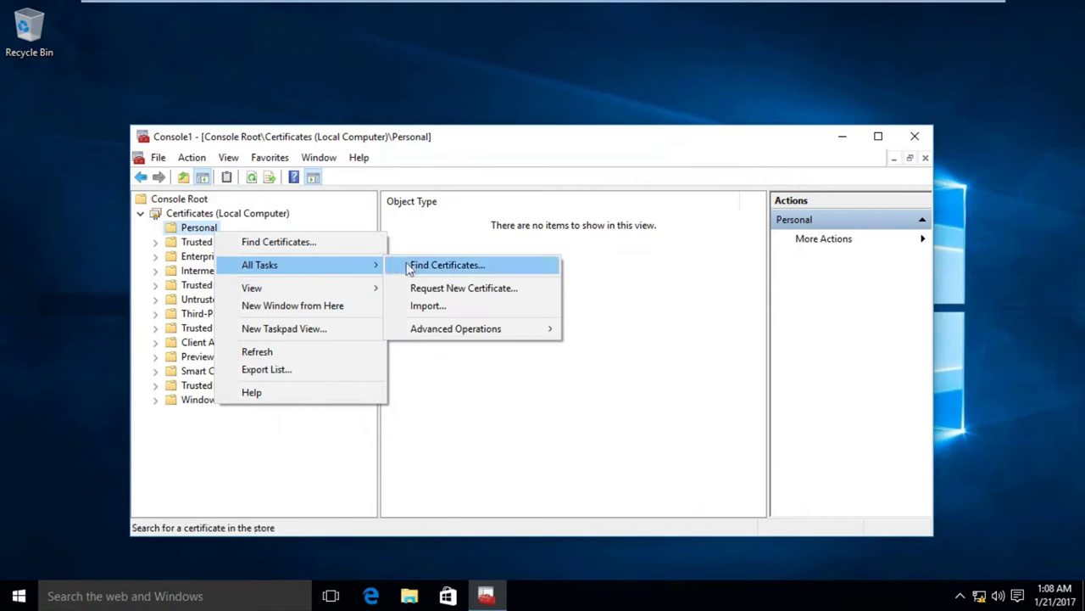
{"action": "left_click", "coordinate": [479, 289]}
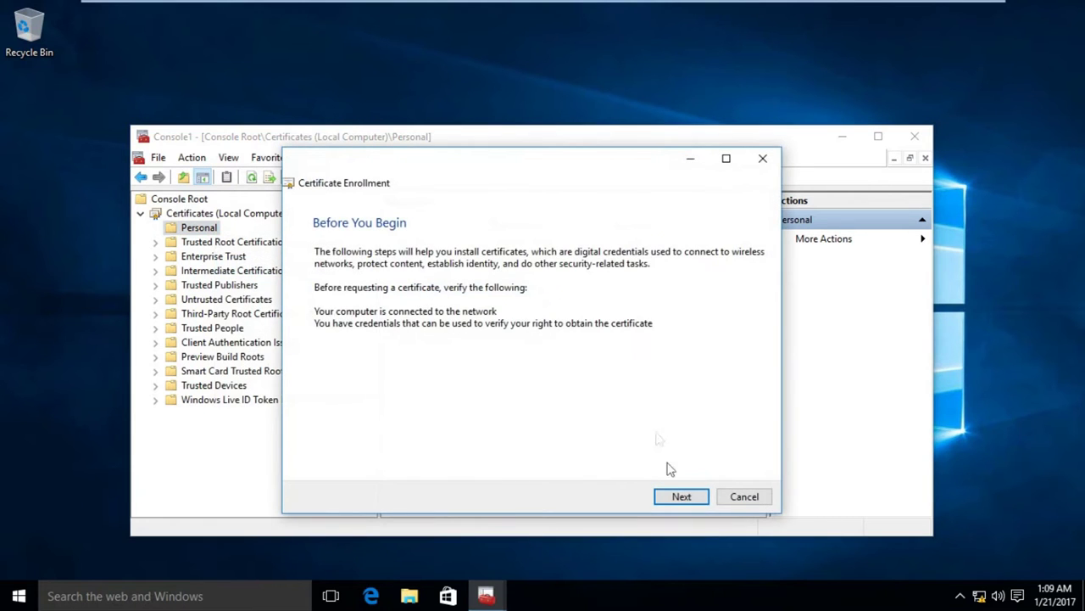
{"action": "left_click", "coordinate": [671, 497]}
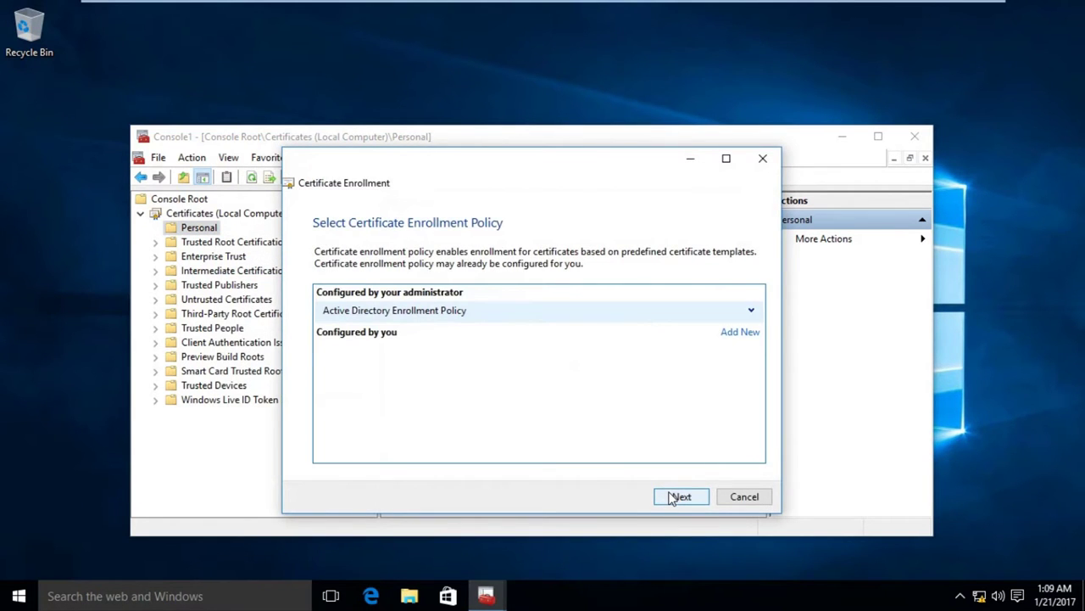
{"action": "left_click", "coordinate": [670, 498]}
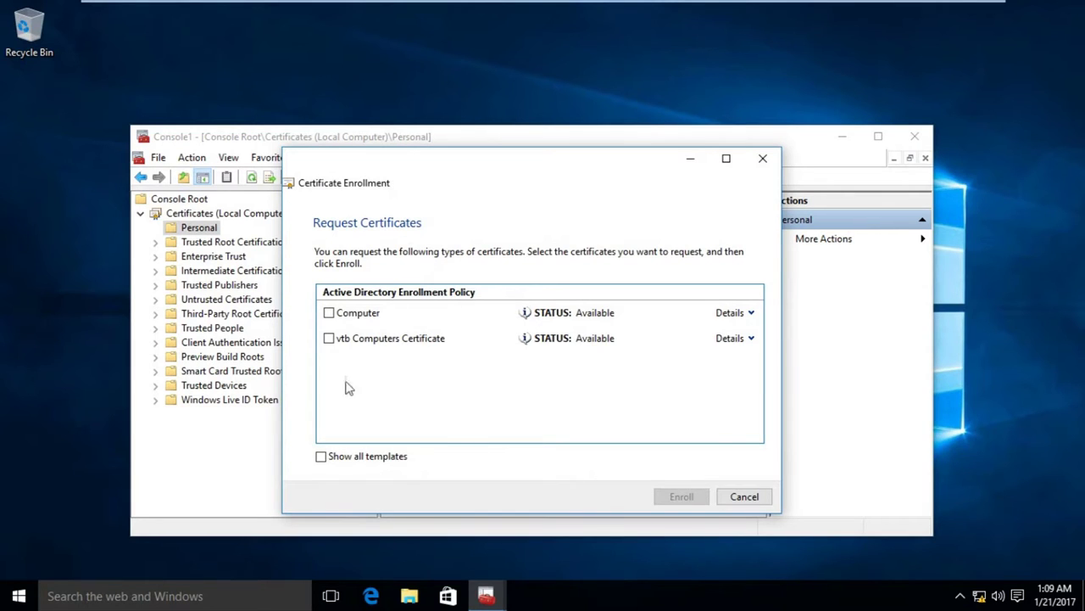
{"action": "left_click", "coordinate": [329, 338]}
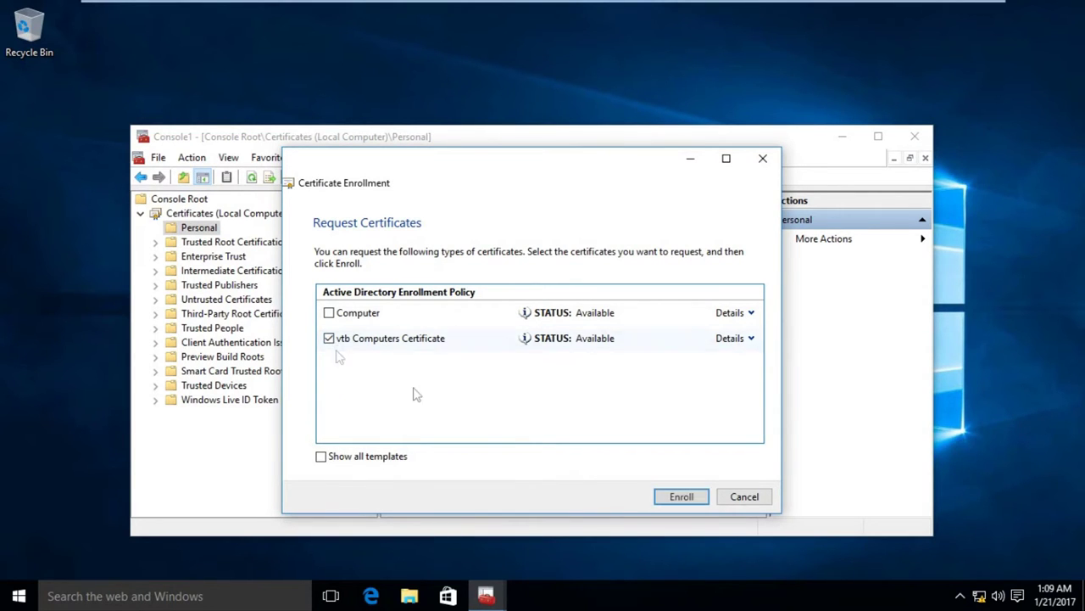
{"action": "left_click", "coordinate": [675, 498]}
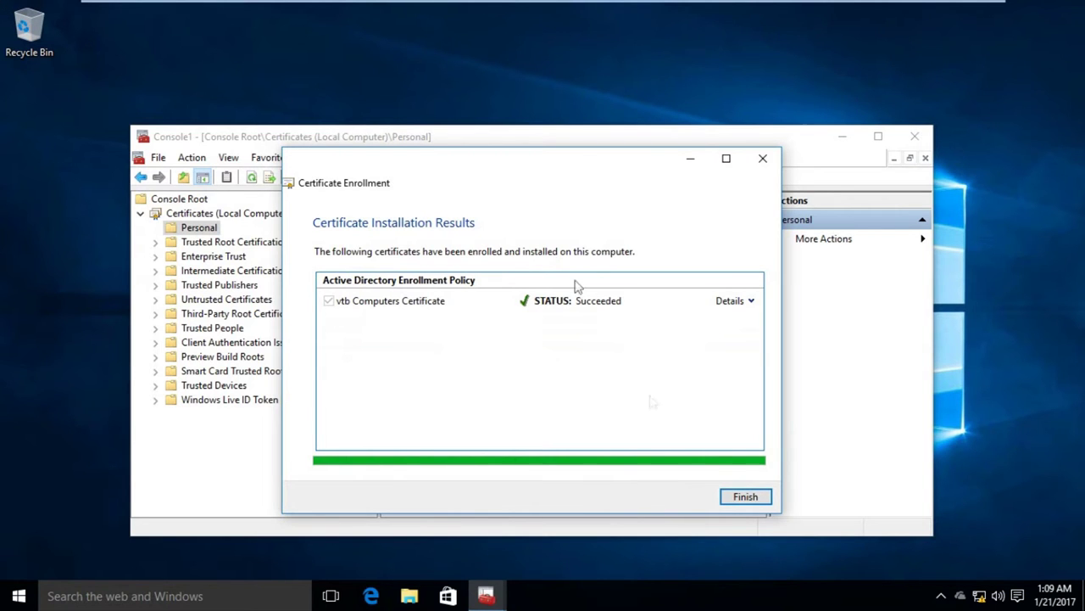
{"action": "left_click", "coordinate": [740, 497]}
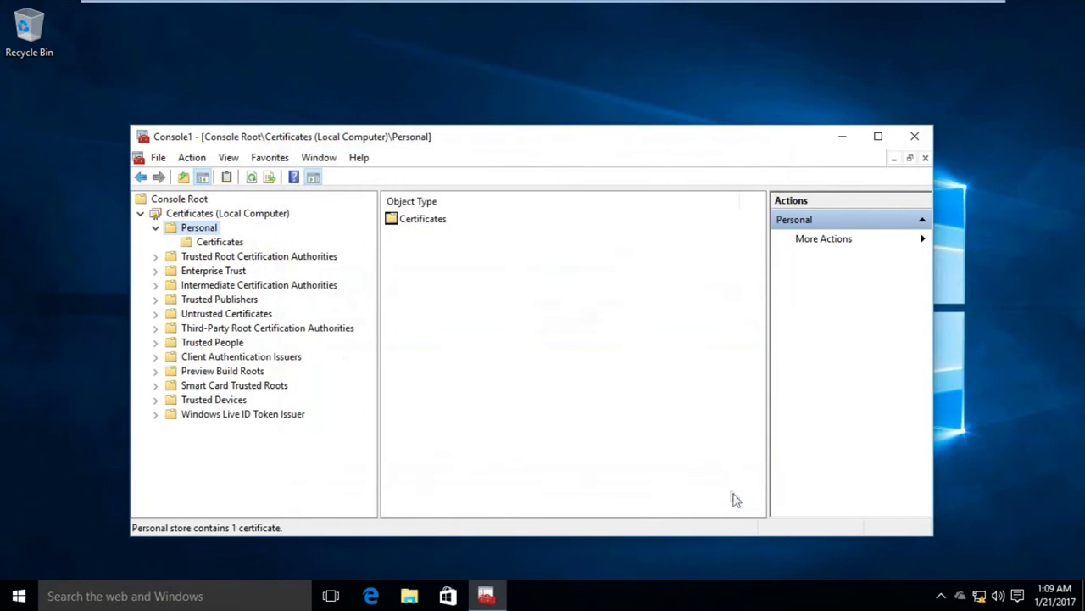
Open the PC1 certificate issued by vtbCA and review its General and Certification Path tabs.
{"action": "left_click", "coordinate": [212, 241]}
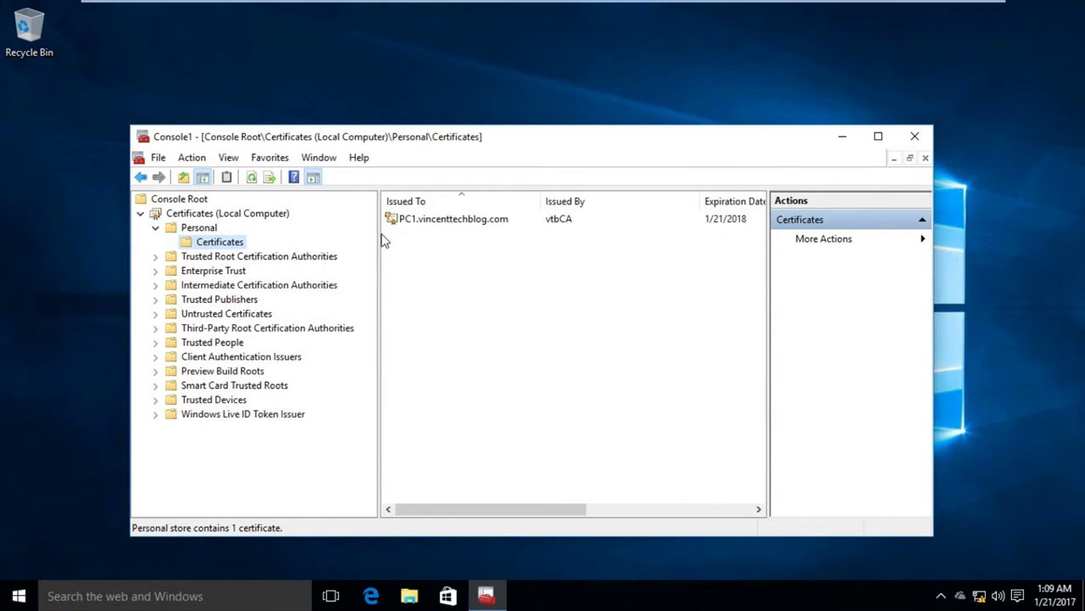
{"action": "left_click_drag", "start_coordinate": [380, 230], "coordinate": [342, 229]}
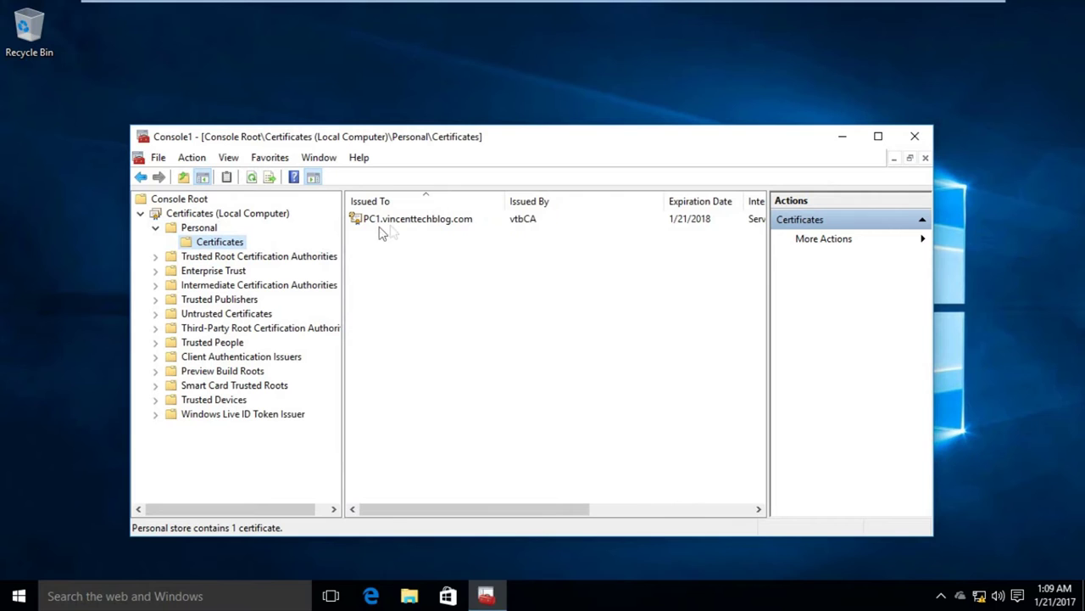
{"action": "double_click", "coordinate": [423, 220]}
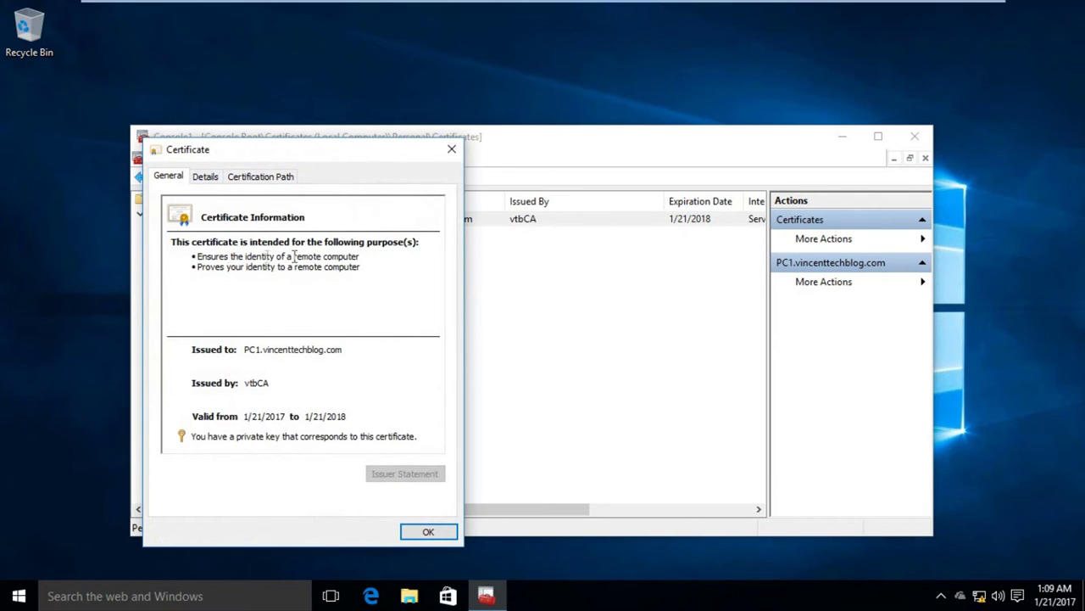
{"action": "left_click_drag", "start_coordinate": [361, 256], "coordinate": [211, 268]}
{"action": "left_click", "coordinate": [260, 176]}
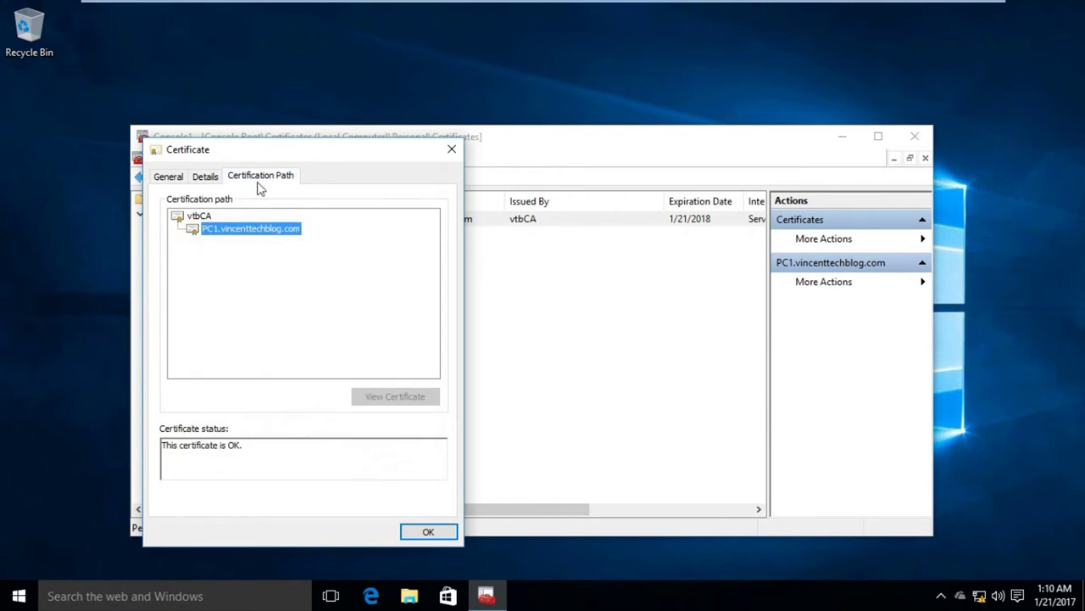
{"action": "left_click", "coordinate": [168, 178]}
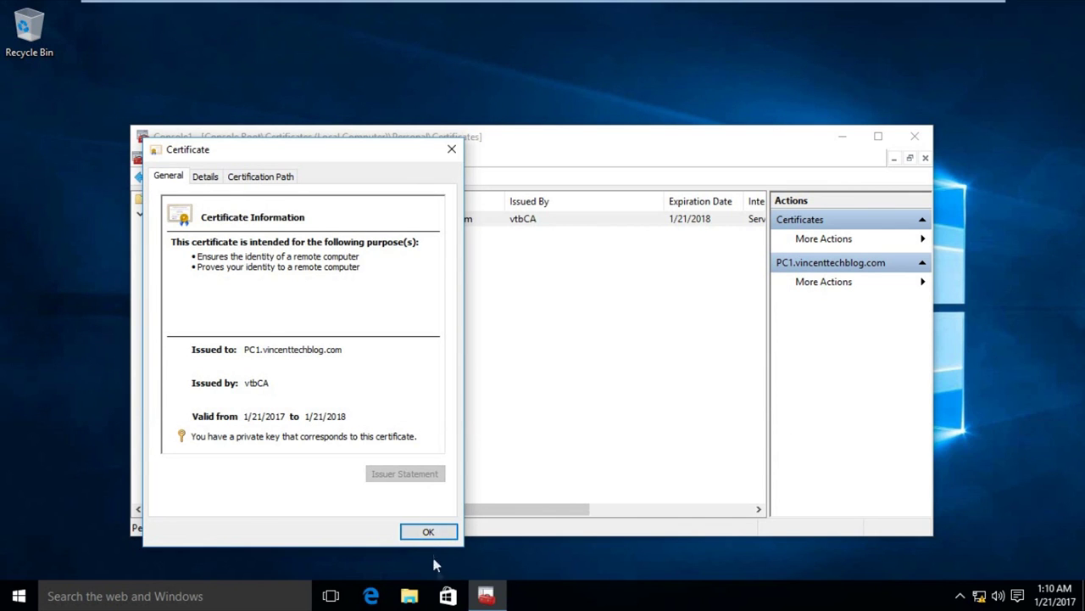
{"action": "left_click", "coordinate": [426, 534]}
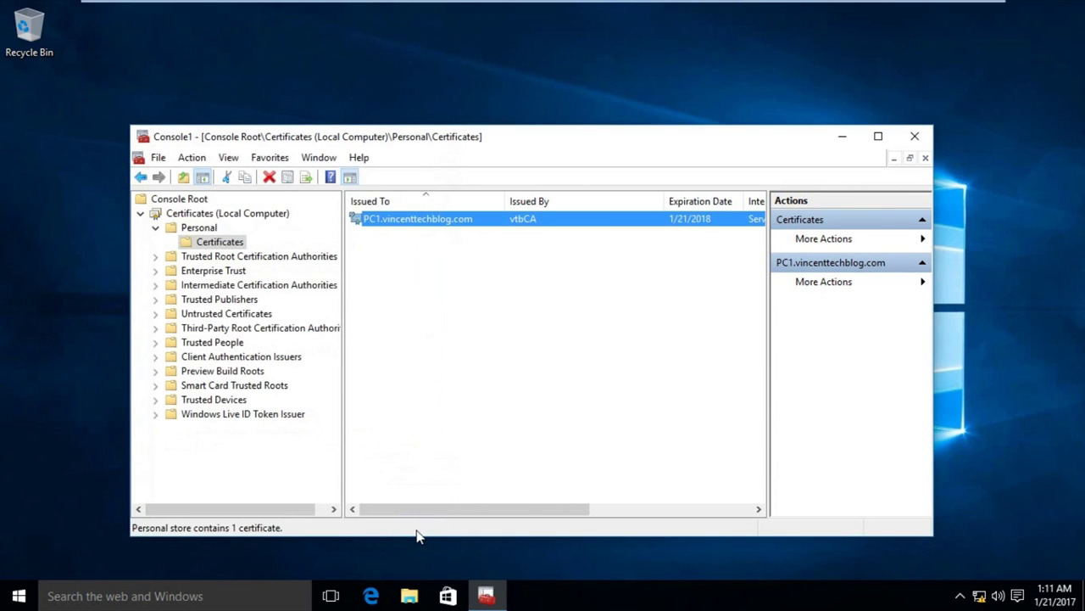